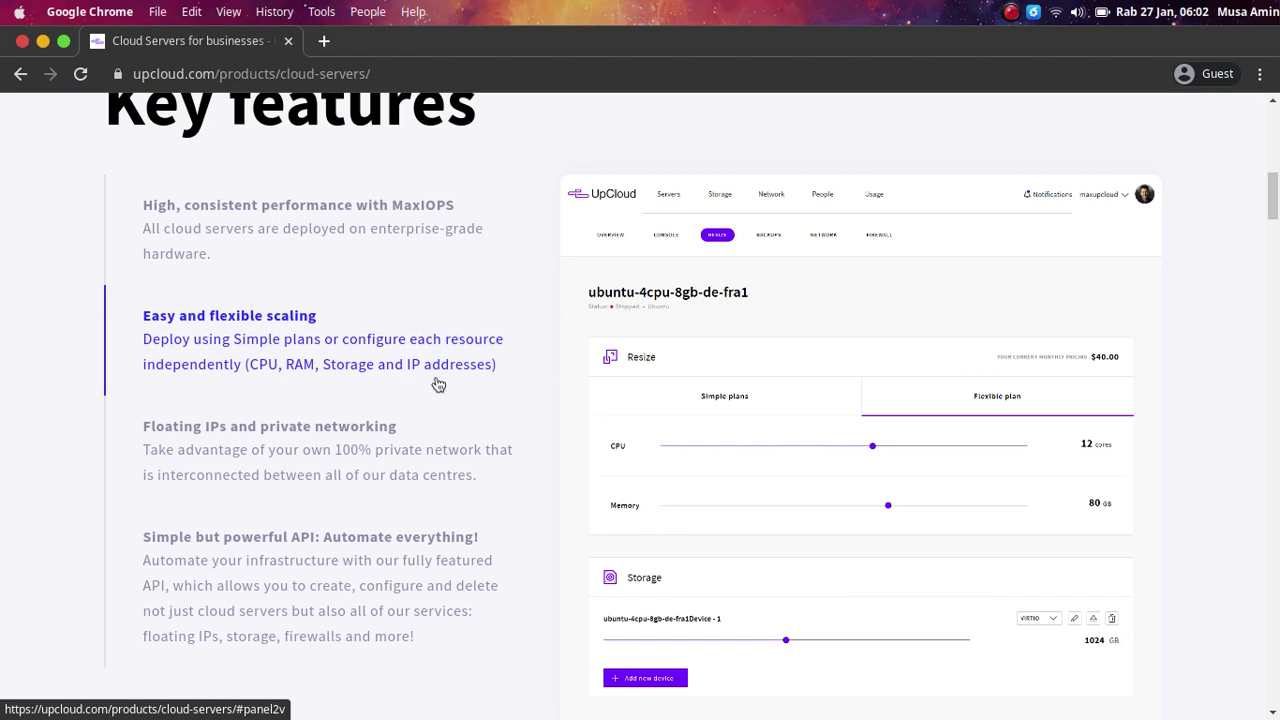
- Review the floating IP and API entries under Key features, and the MaxIOPS and API automation sections of the cloud servers page
{"action": "left_click", "coordinate": [333, 453]}
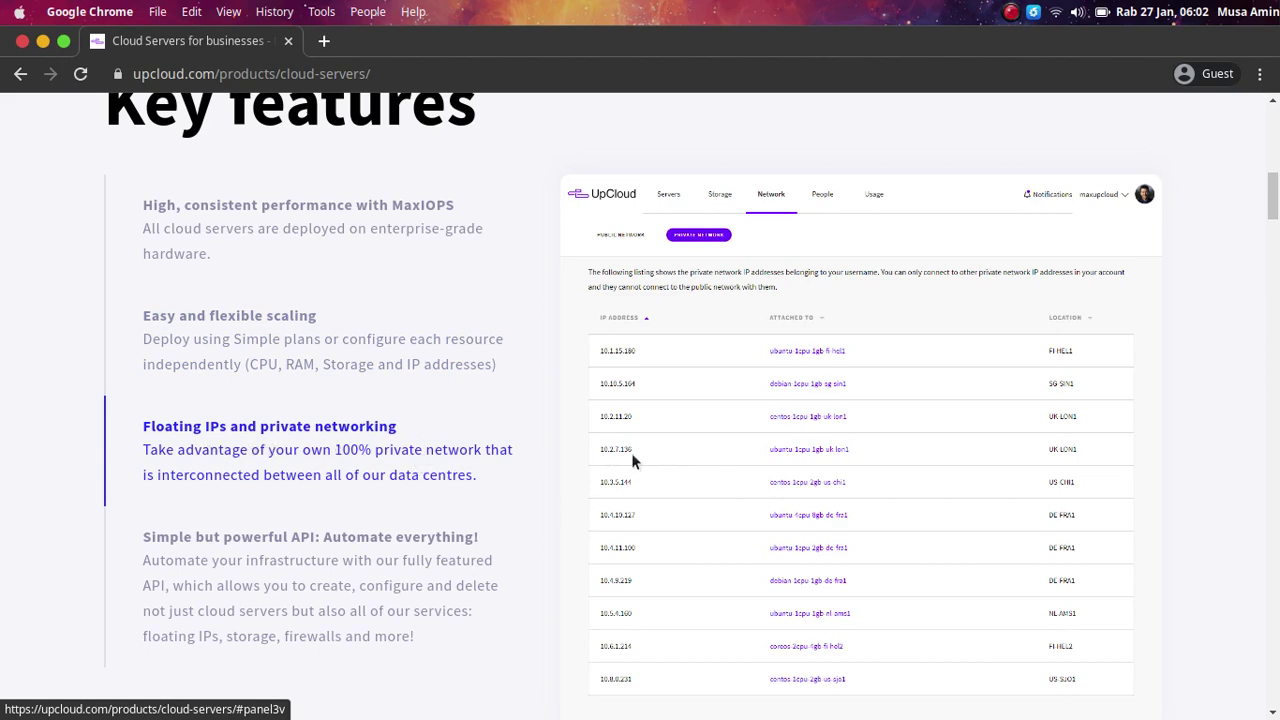
{"action": "scroll", "coordinate": [566, 432], "scroll_direction": "down", "scroll_amount": 1}
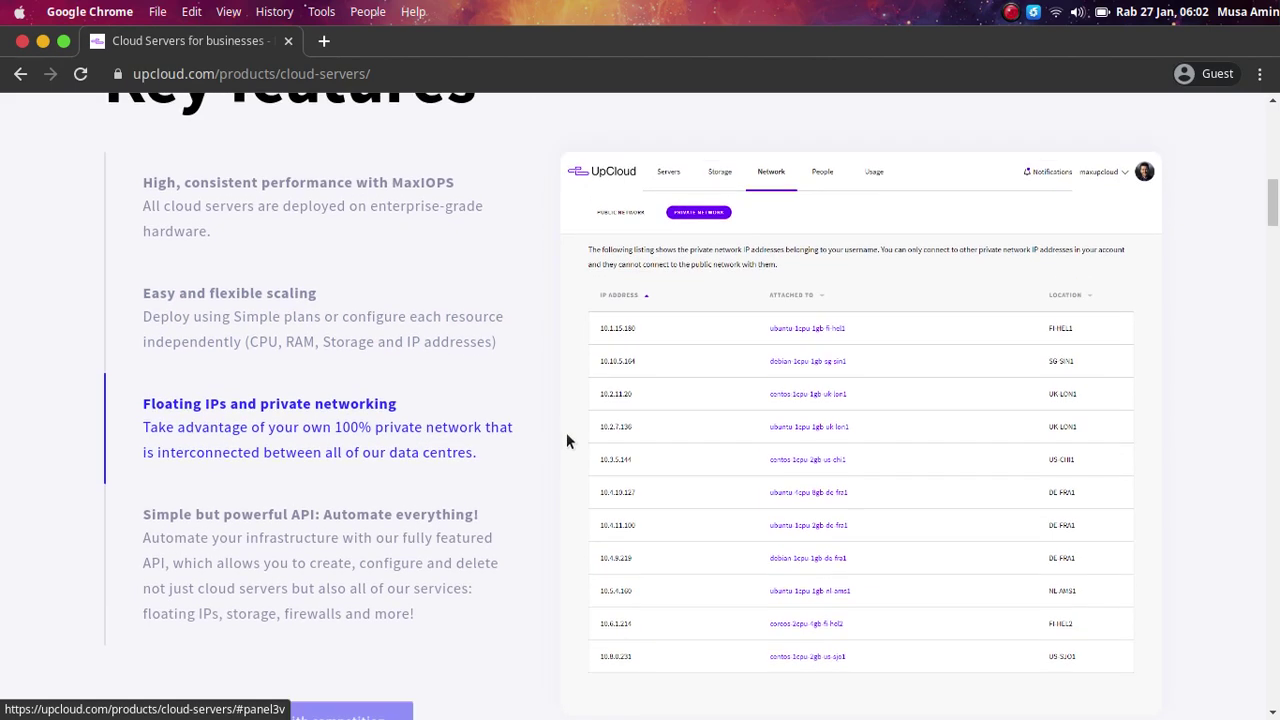
{"action": "left_click", "coordinate": [452, 537]}
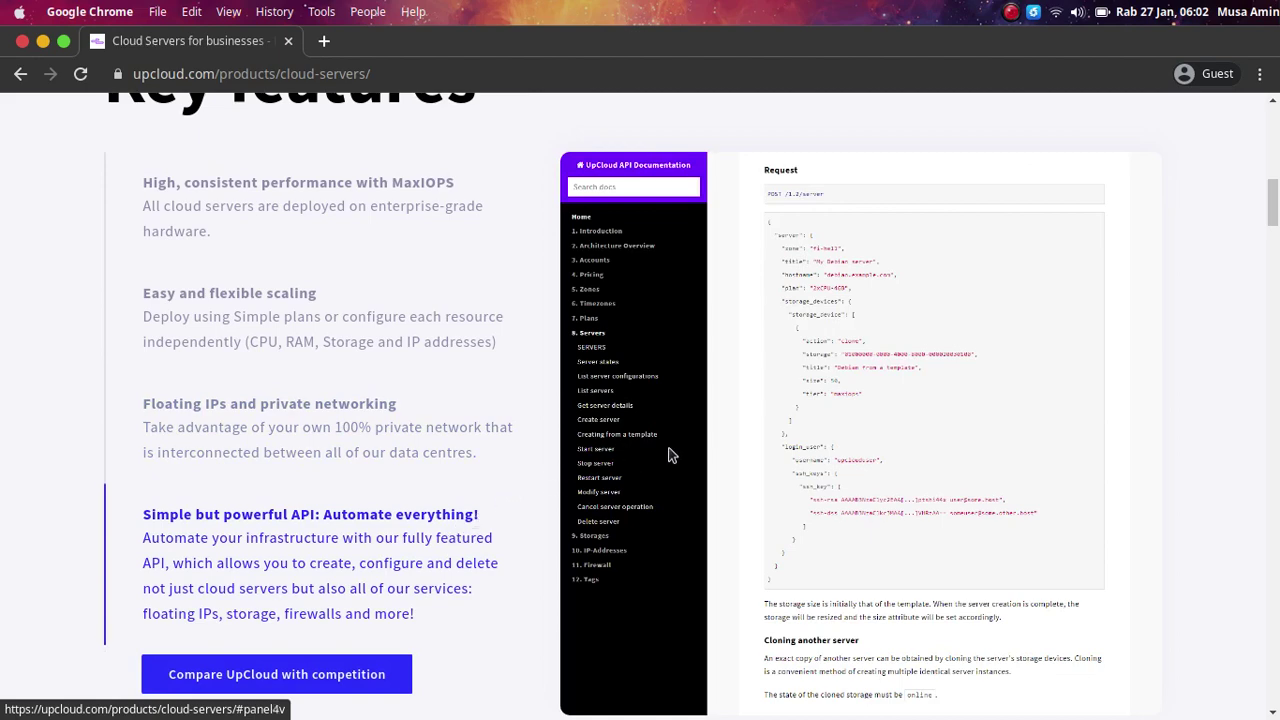
{"action": "scroll", "coordinate": [494, 490], "scroll_direction": "down", "scroll_amount": 2}
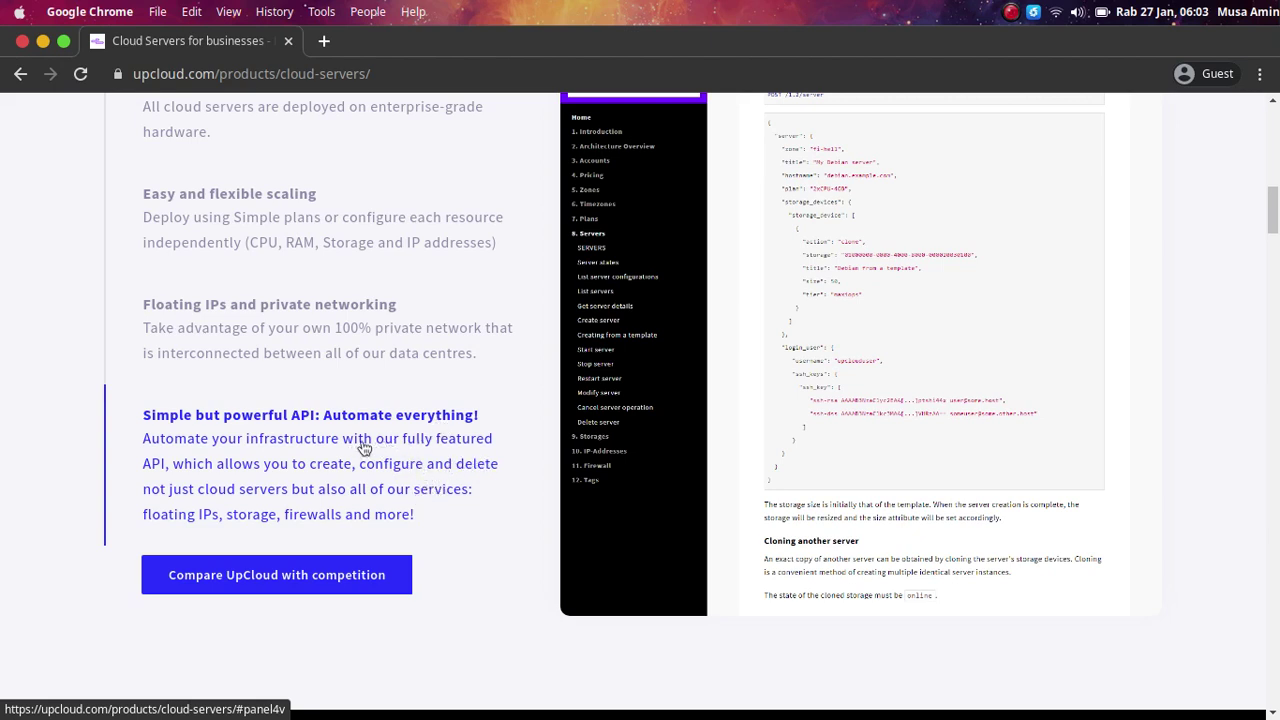
{"action": "scroll", "coordinate": [866, 322], "scroll_direction": "down", "scroll_amount": 10}
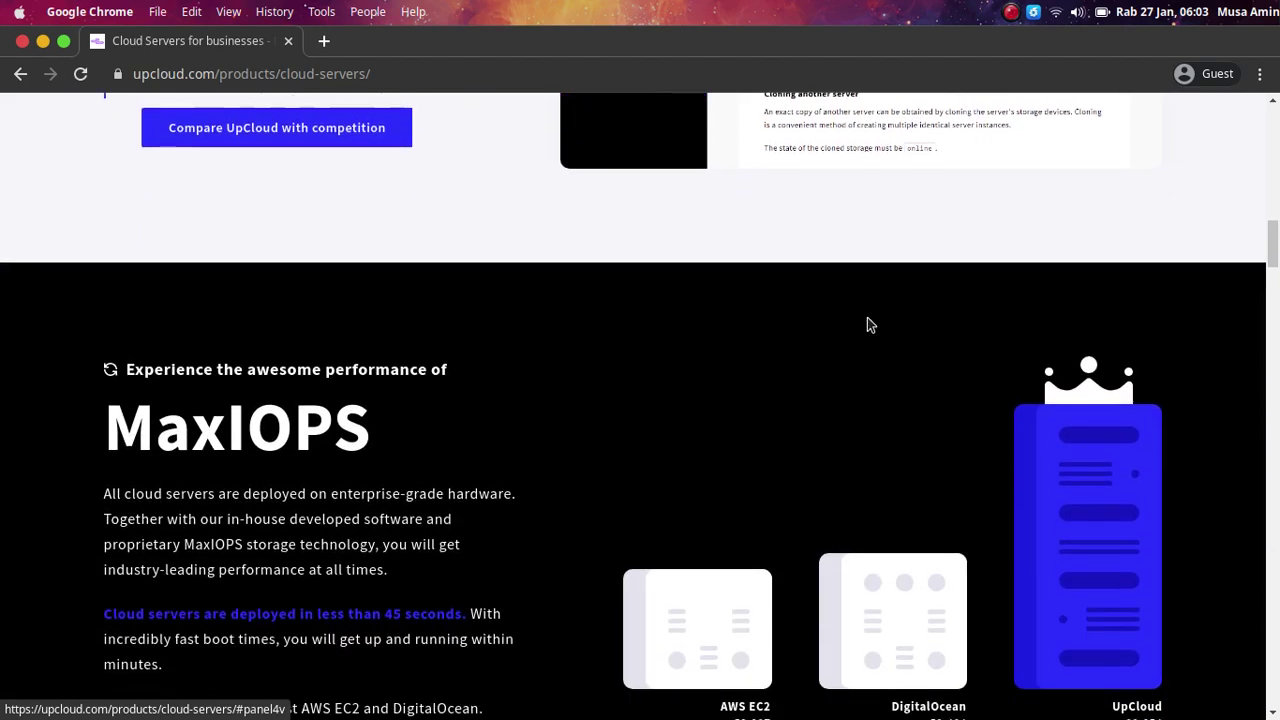
{"action": "scroll", "coordinate": [868, 323], "scroll_direction": "down", "scroll_amount": 5}
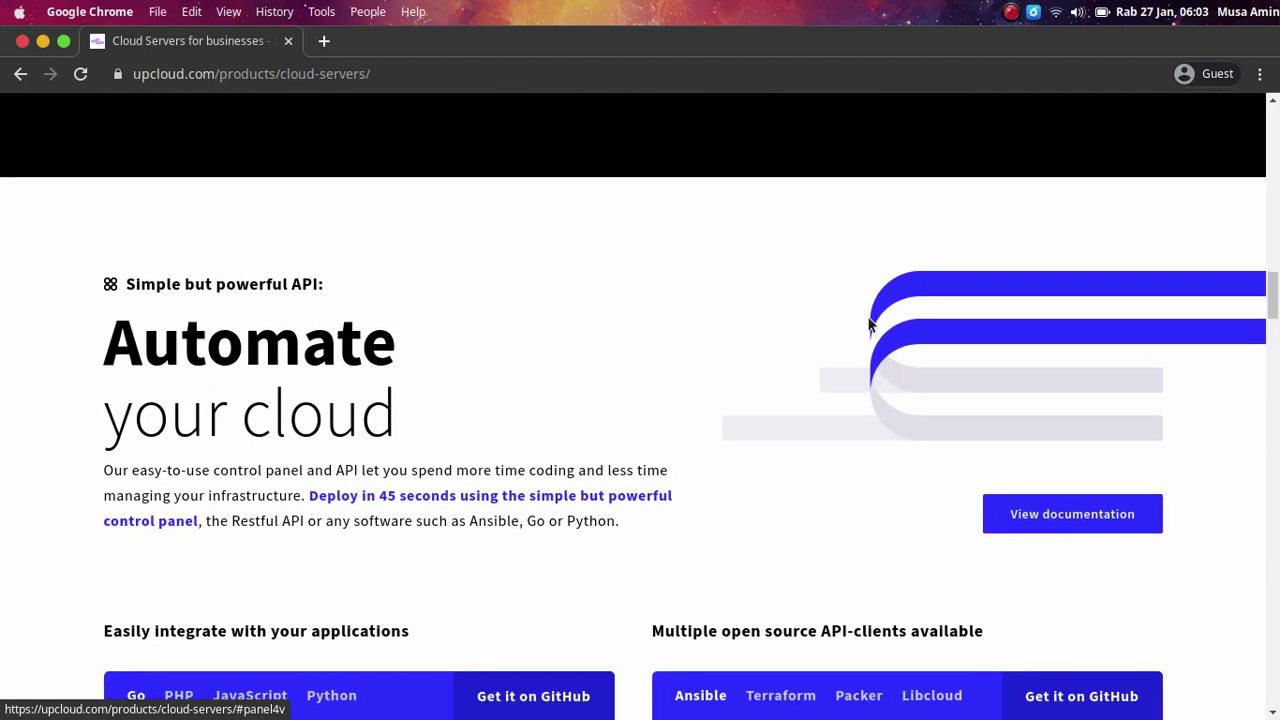
{"action": "scroll", "coordinate": [868, 323], "scroll_direction": "down", "scroll_amount": 3}
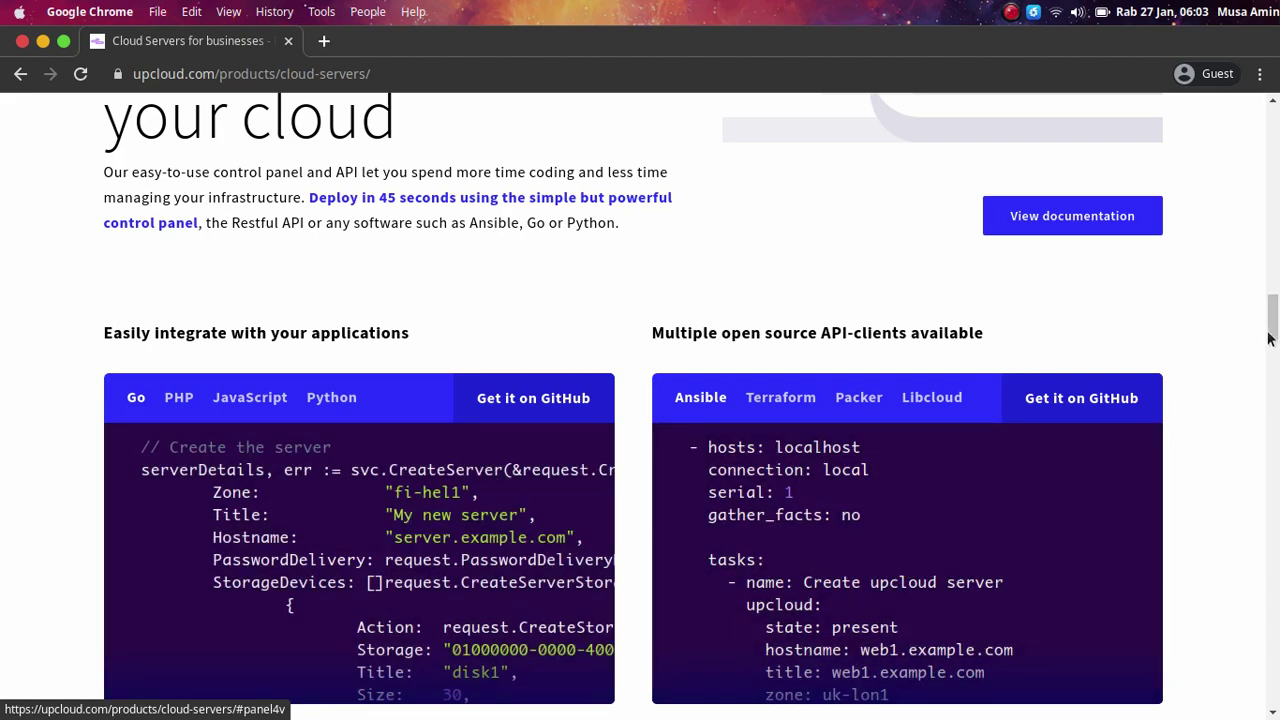
{"action": "scroll", "coordinate": [1128, 395], "scroll_direction": "down", "scroll_amount": 3}
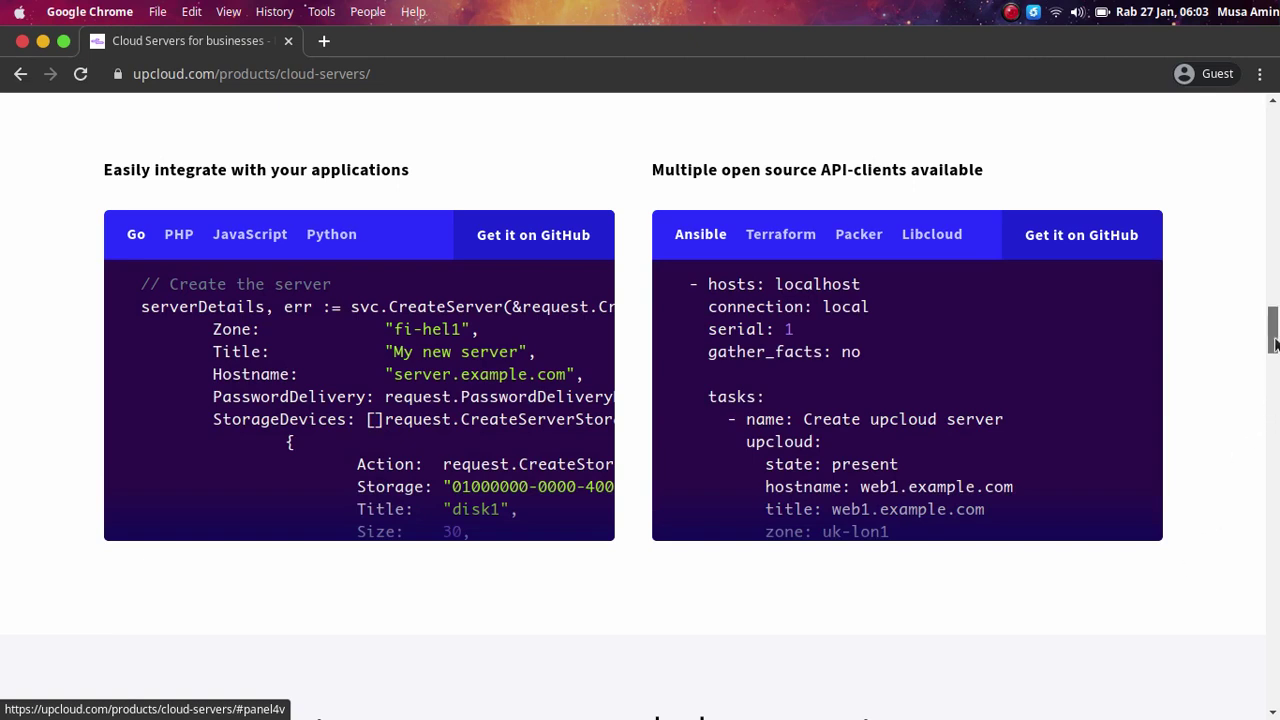
- Switch to Firefox and examine the bonus credit terms for new users on the referral program page
{"action": "mouse_move", "coordinate": [600, 705]}
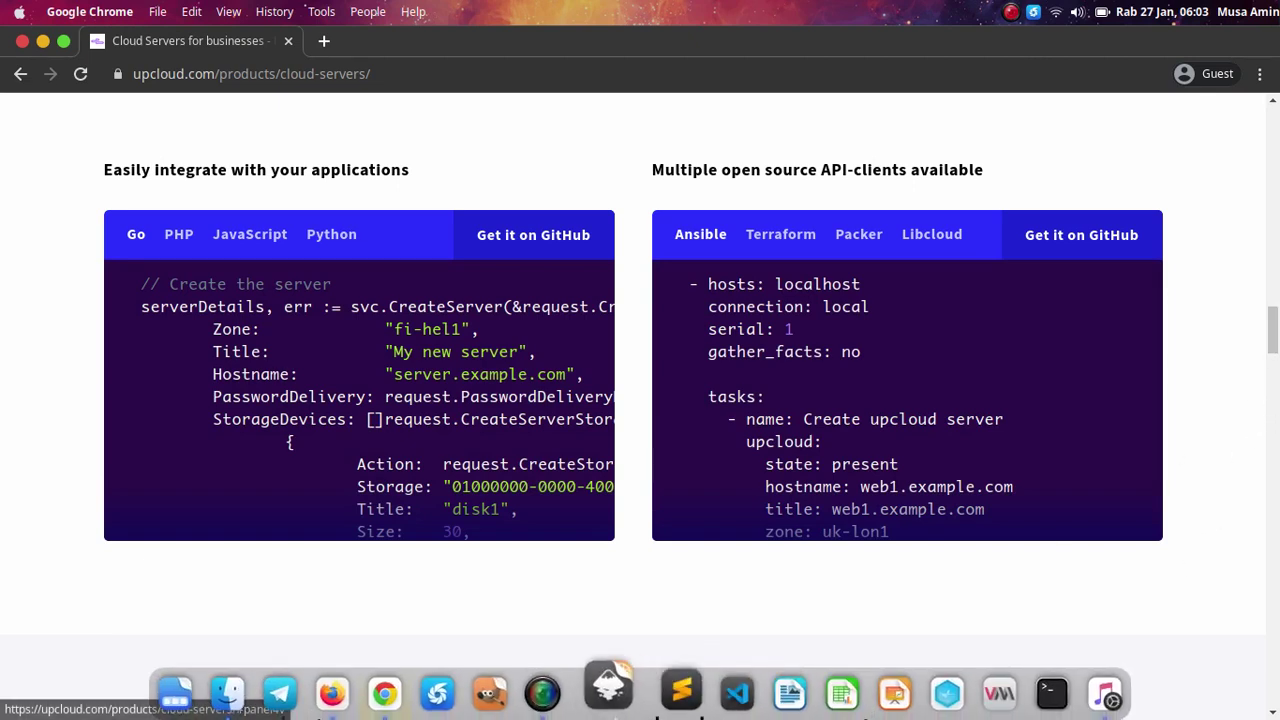
{"action": "left_click", "coordinate": [345, 690]}
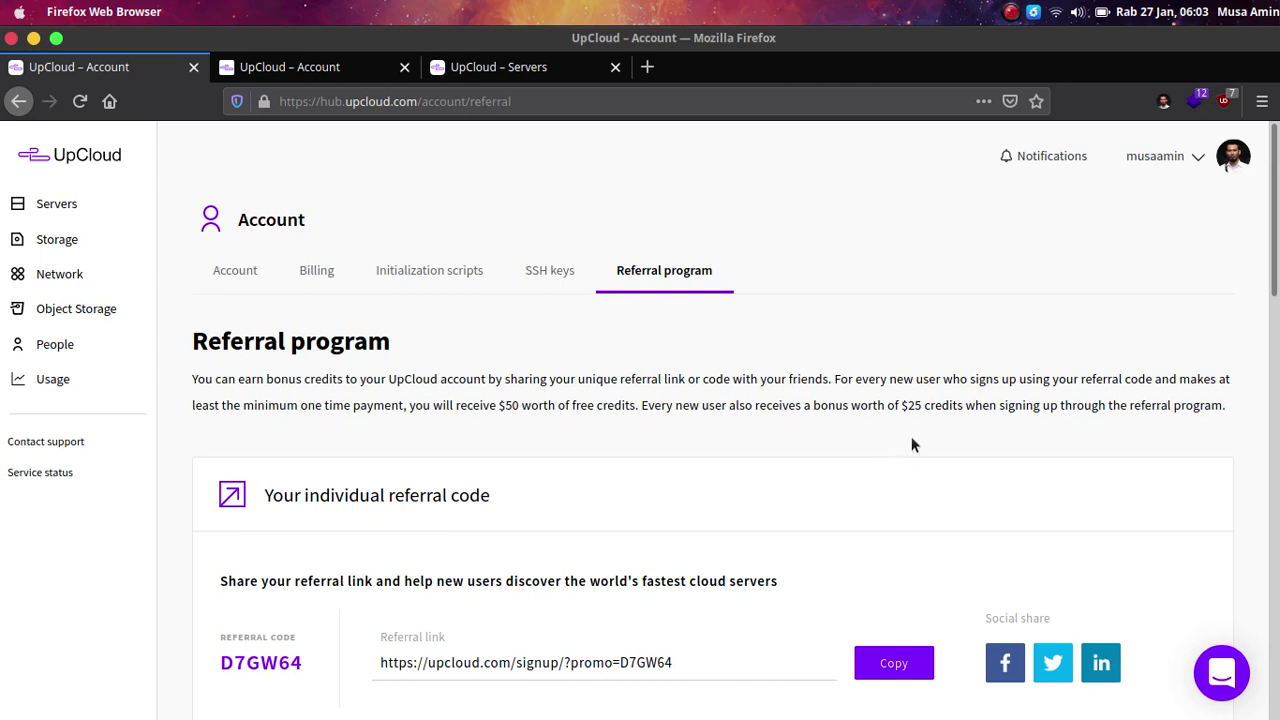
{"action": "left_click_drag", "start_coordinate": [903, 406], "coordinate": [953, 405]}
{"action": "left_click", "coordinate": [932, 414]}
{"action": "left_click", "coordinate": [906, 406]}
- Examine the payment methods offered for a manual one time payment on the billing page, and return to the referral program page
{"action": "left_click", "coordinate": [364, 80]}
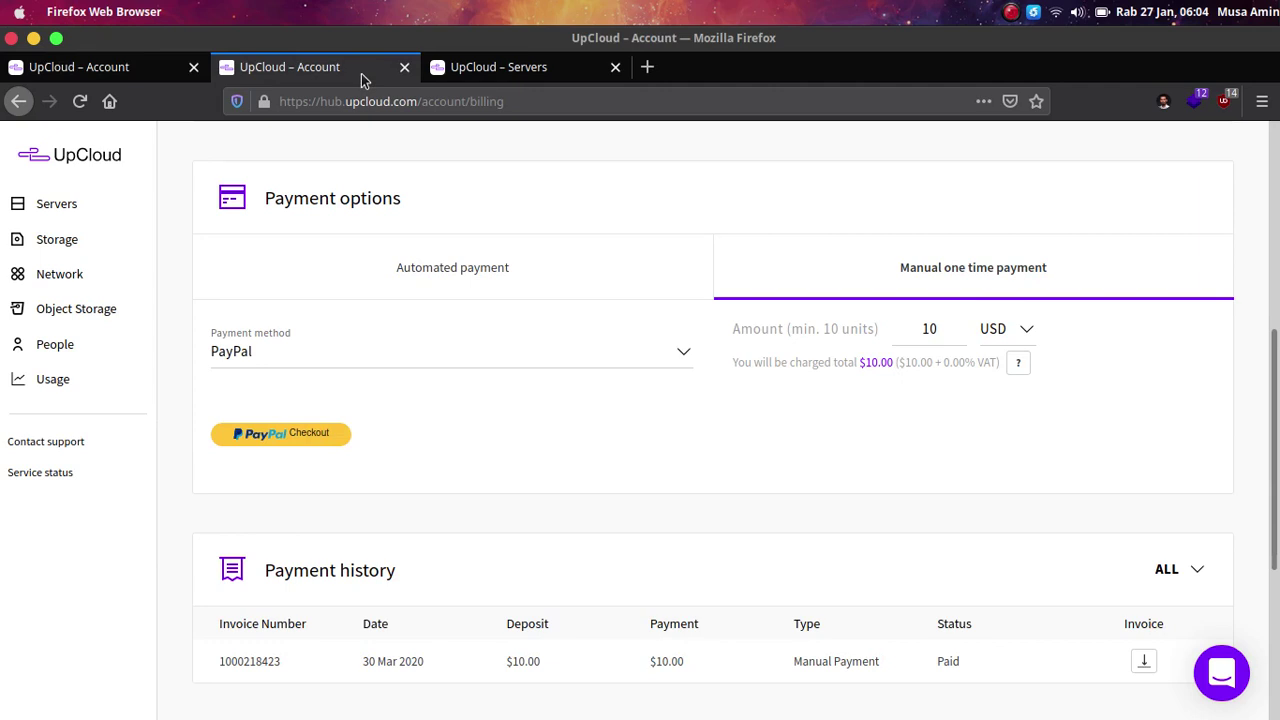
{"action": "left_click", "coordinate": [684, 354]}
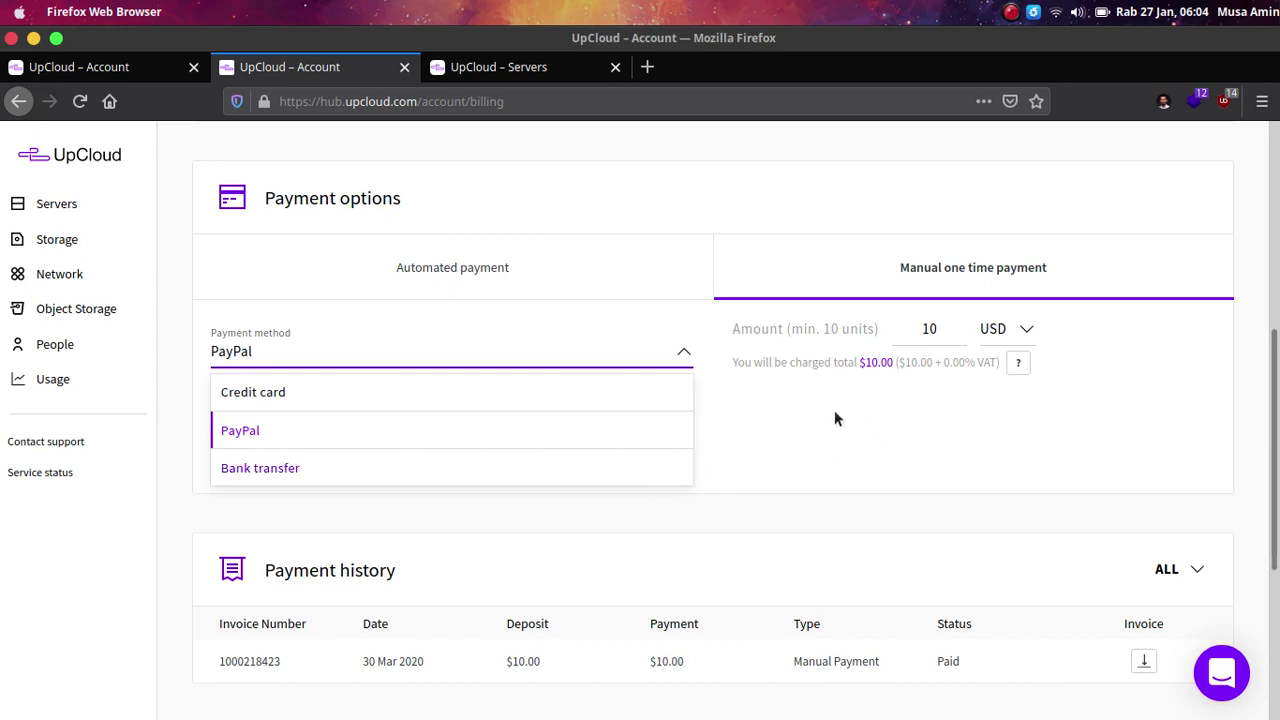
{"action": "left_click", "coordinate": [796, 457]}
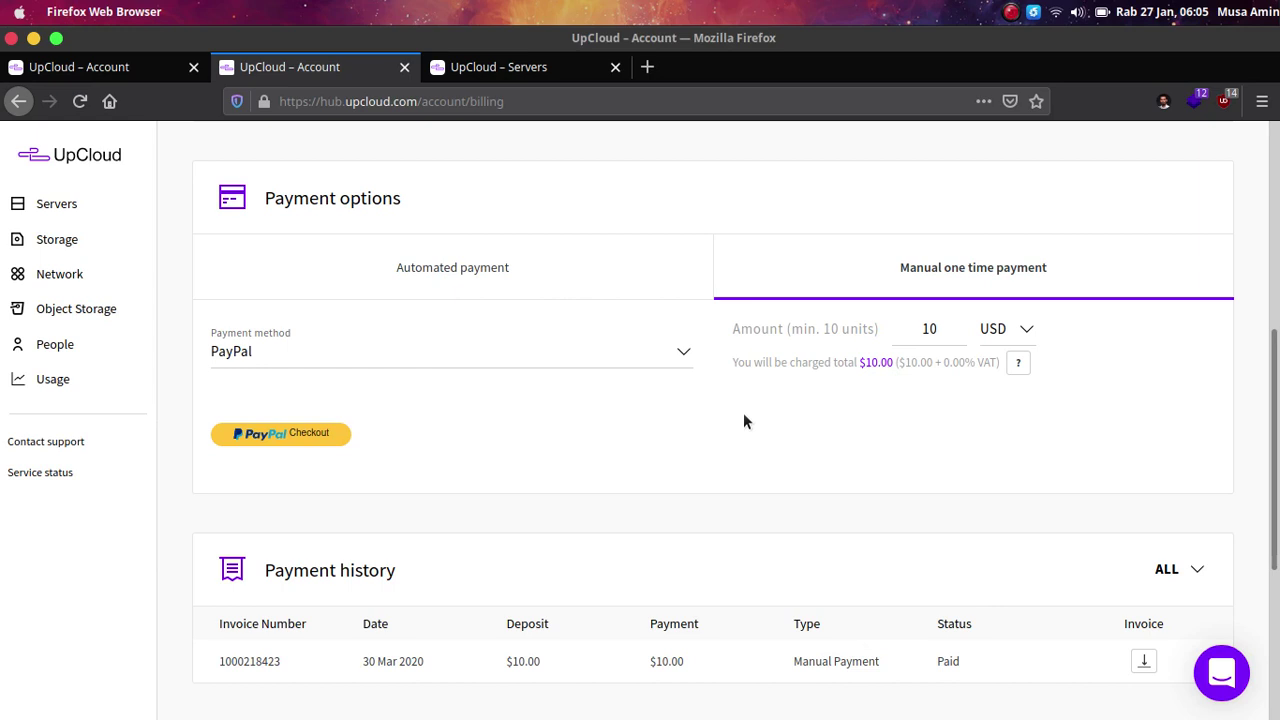
{"action": "left_click", "coordinate": [132, 78]}
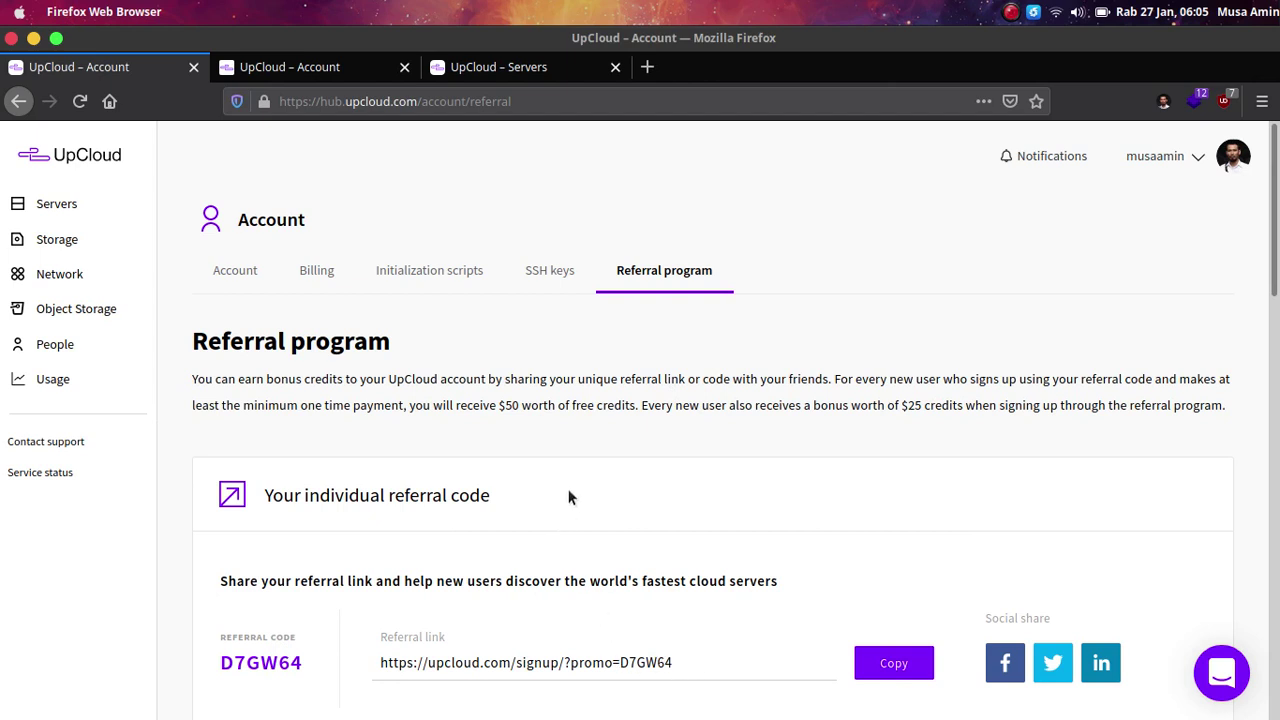
- Start deploying a new server from the servers overview and choose SG-SIN1 (Singapore) as its location
{"action": "left_click", "coordinate": [460, 76]}
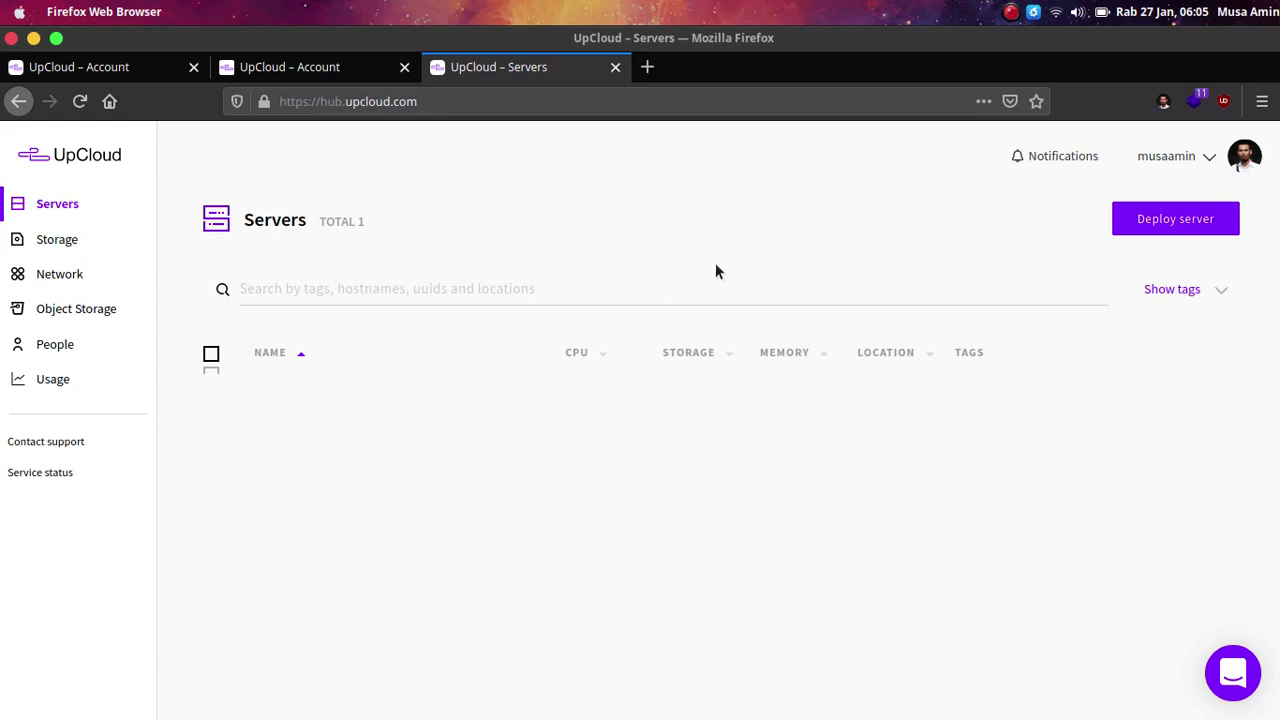
{"action": "left_click", "coordinate": [1149, 239]}
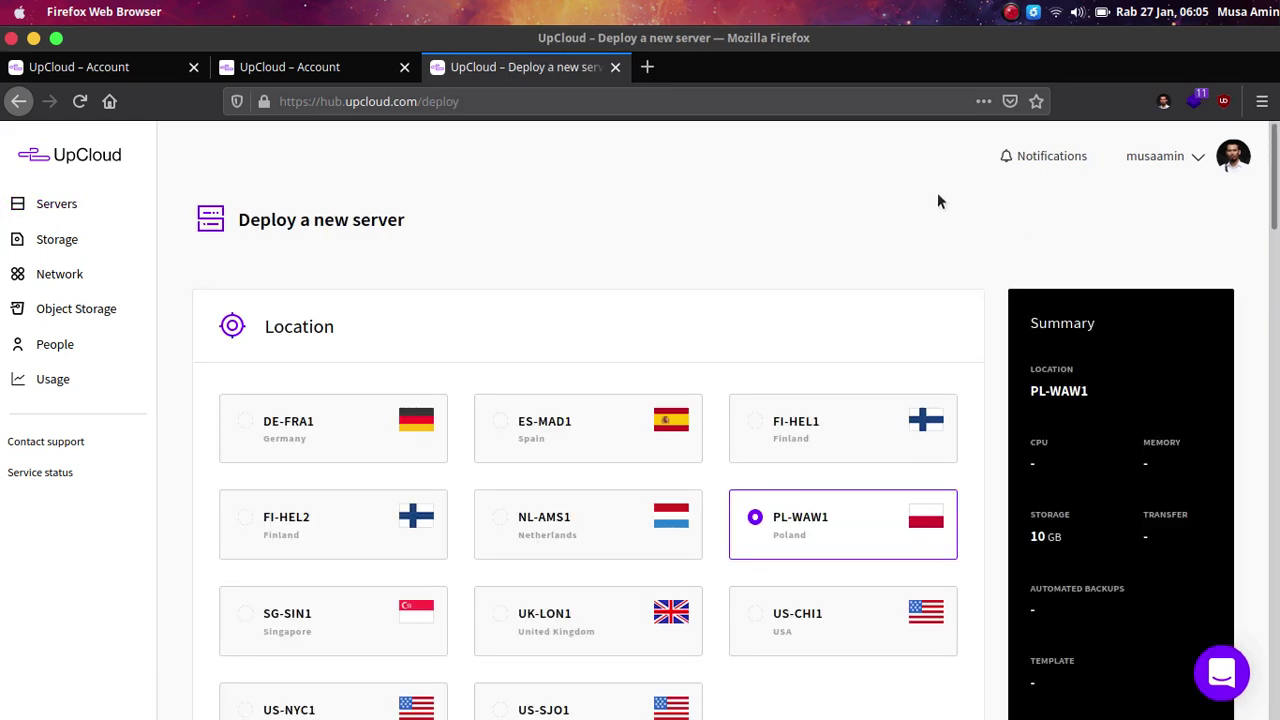
{"action": "scroll", "coordinate": [1099, 200], "scroll_direction": "down", "scroll_amount": 1}
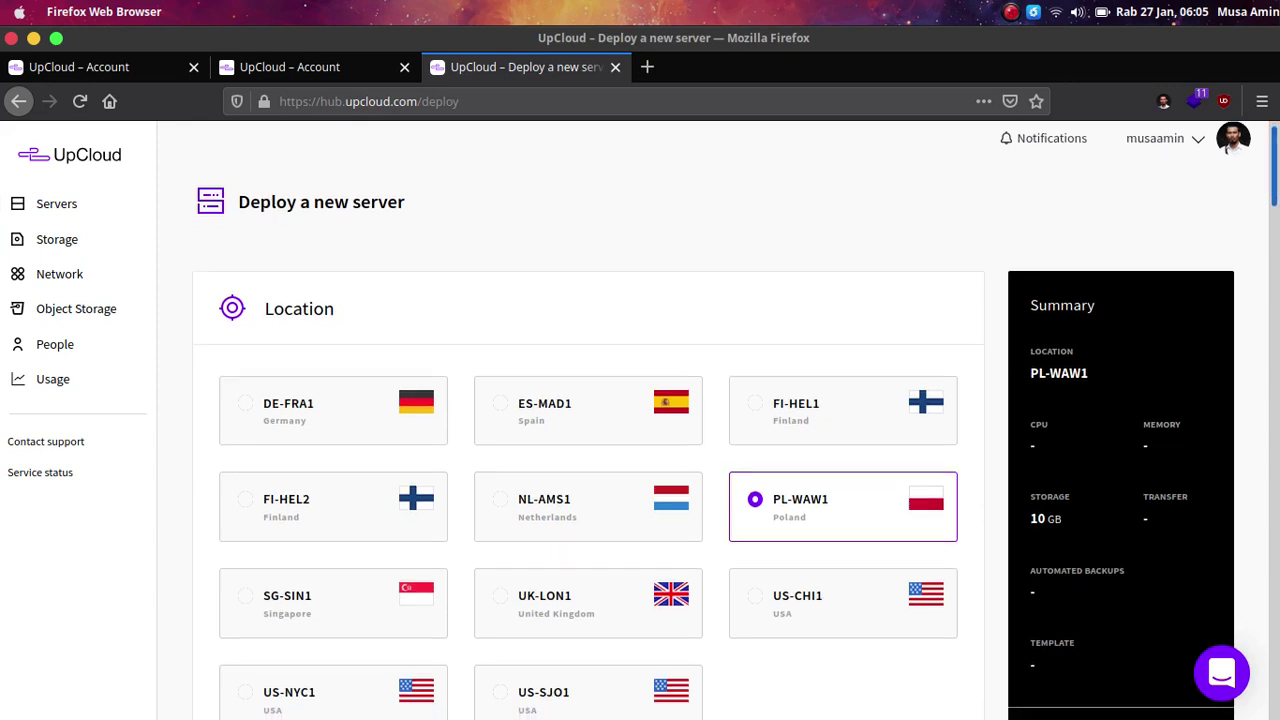
{"action": "scroll", "coordinate": [723, 423], "scroll_direction": "down", "scroll_amount": 2}
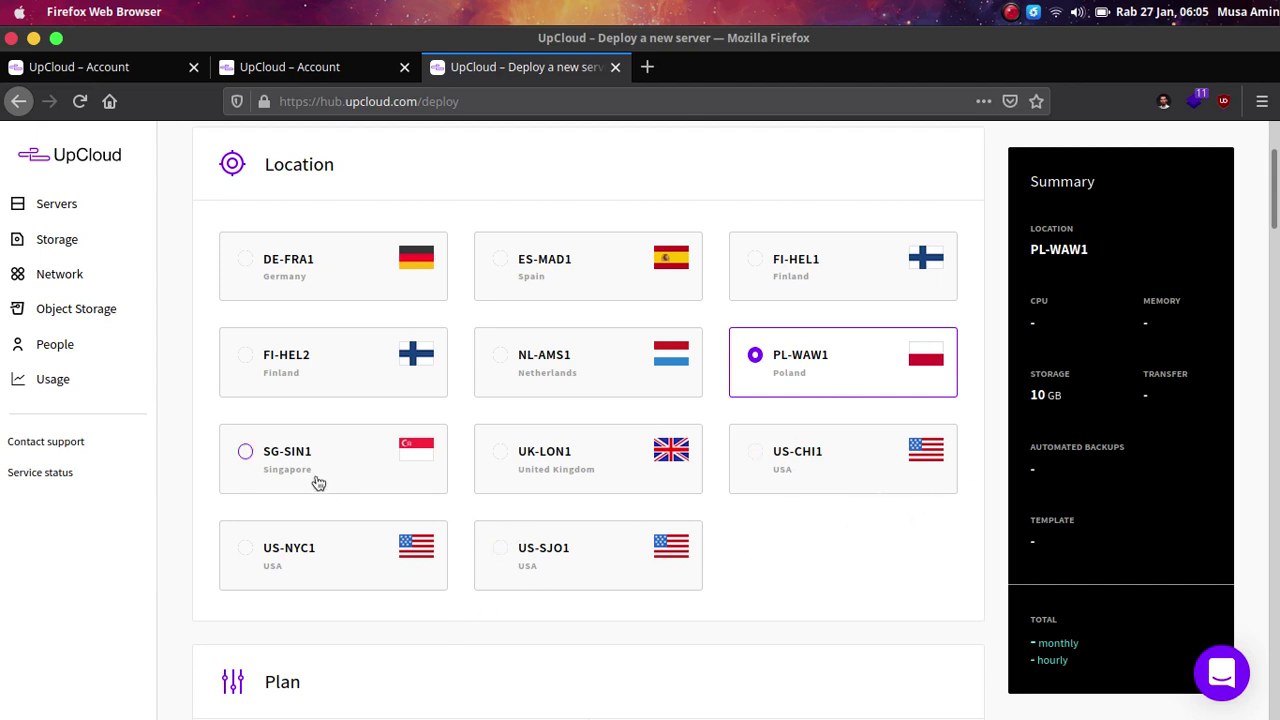
{"action": "left_click", "coordinate": [286, 463]}
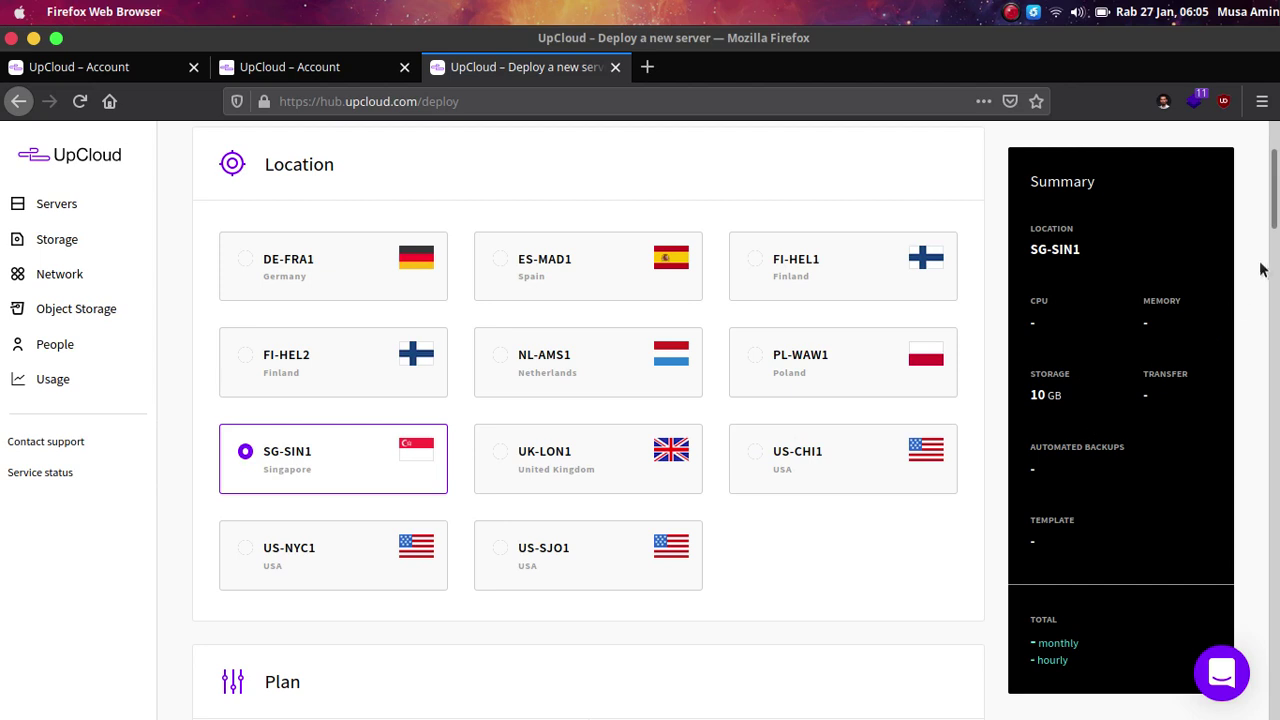
- Select the $5 per month simple plan for the new server
{"action": "scroll", "coordinate": [1262, 268], "scroll_direction": "down", "scroll_amount": 5}
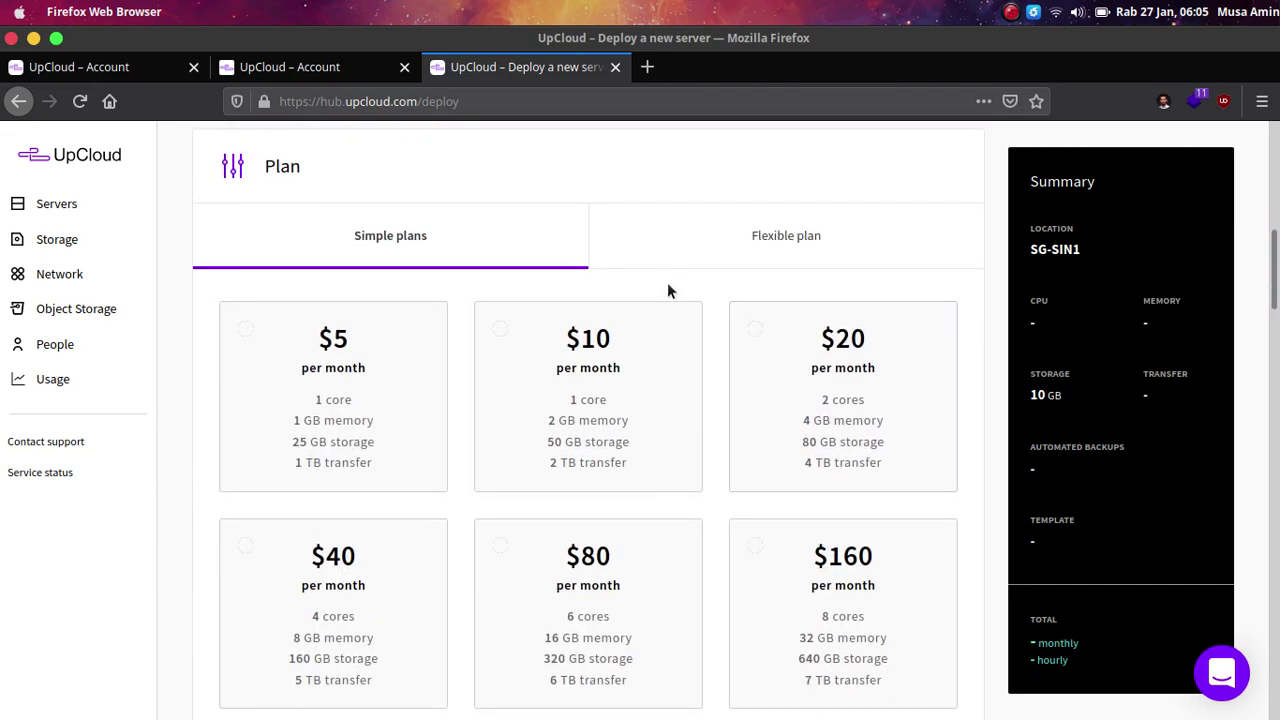
{"action": "left_click", "coordinate": [249, 336]}
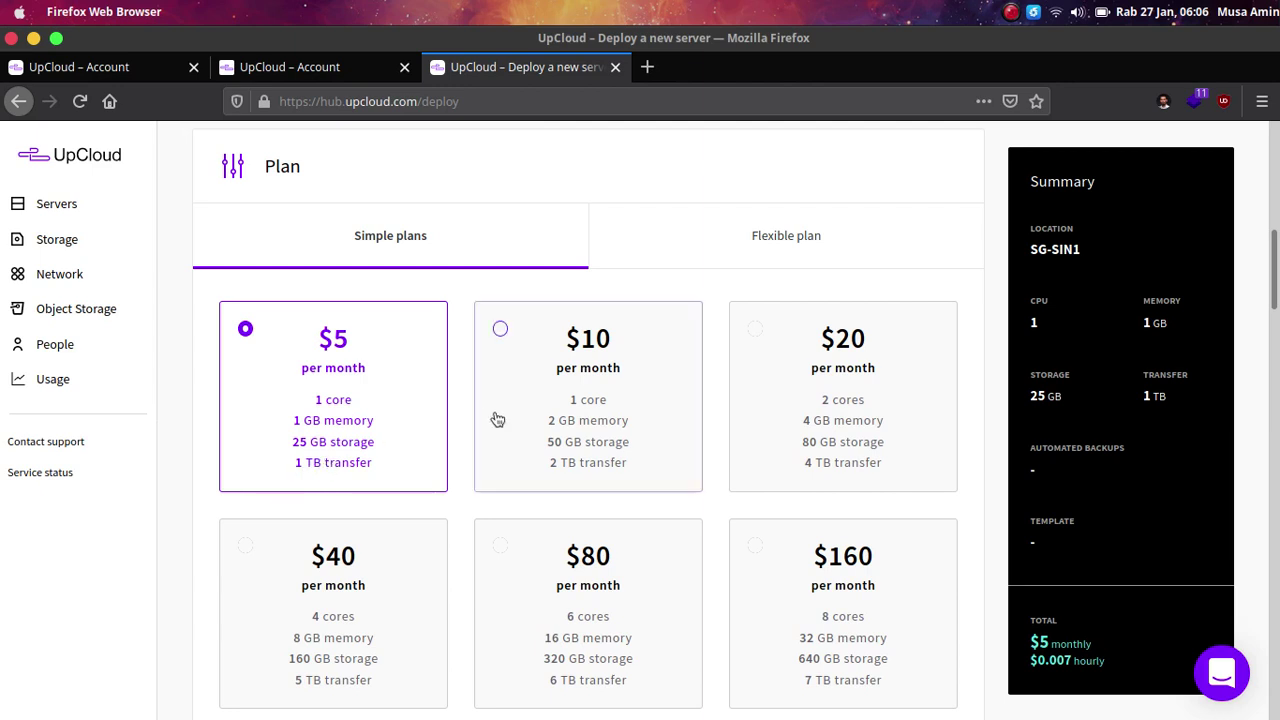
- Try a flexible plan with 8 CPU cores and 46 GB of memory
{"action": "left_click", "coordinate": [756, 248]}
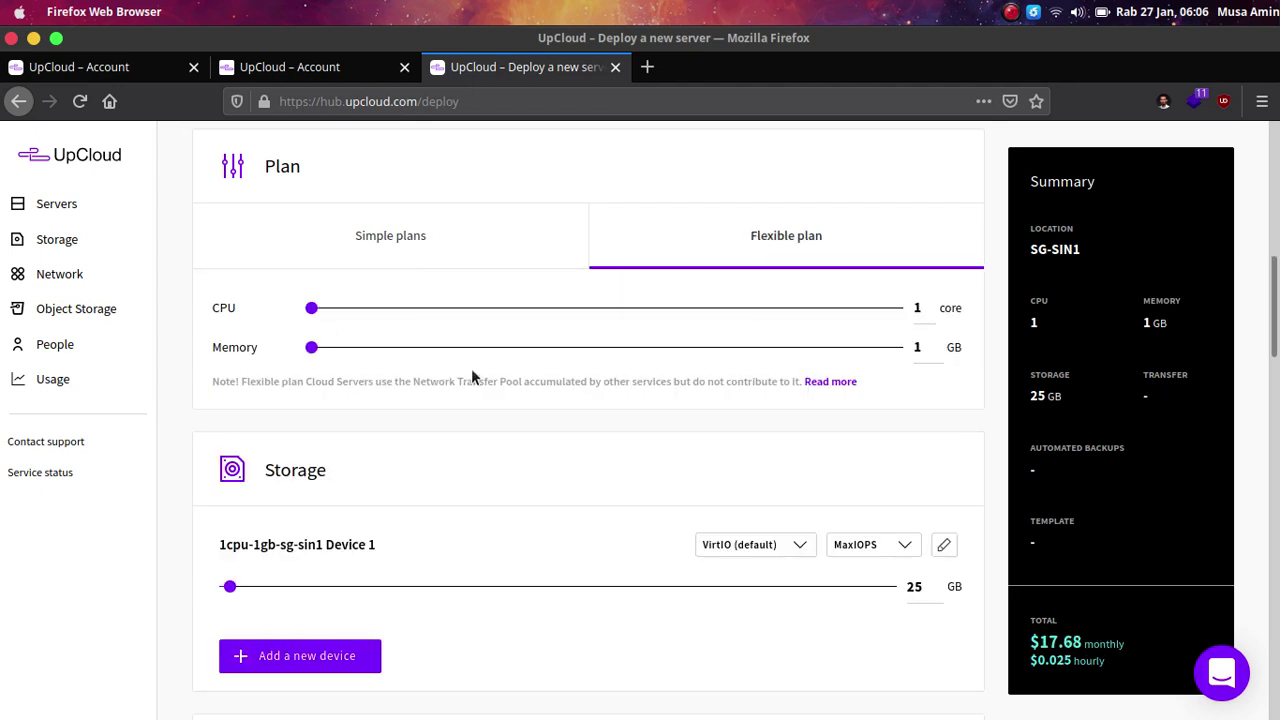
{"action": "left_click", "coordinate": [528, 308]}
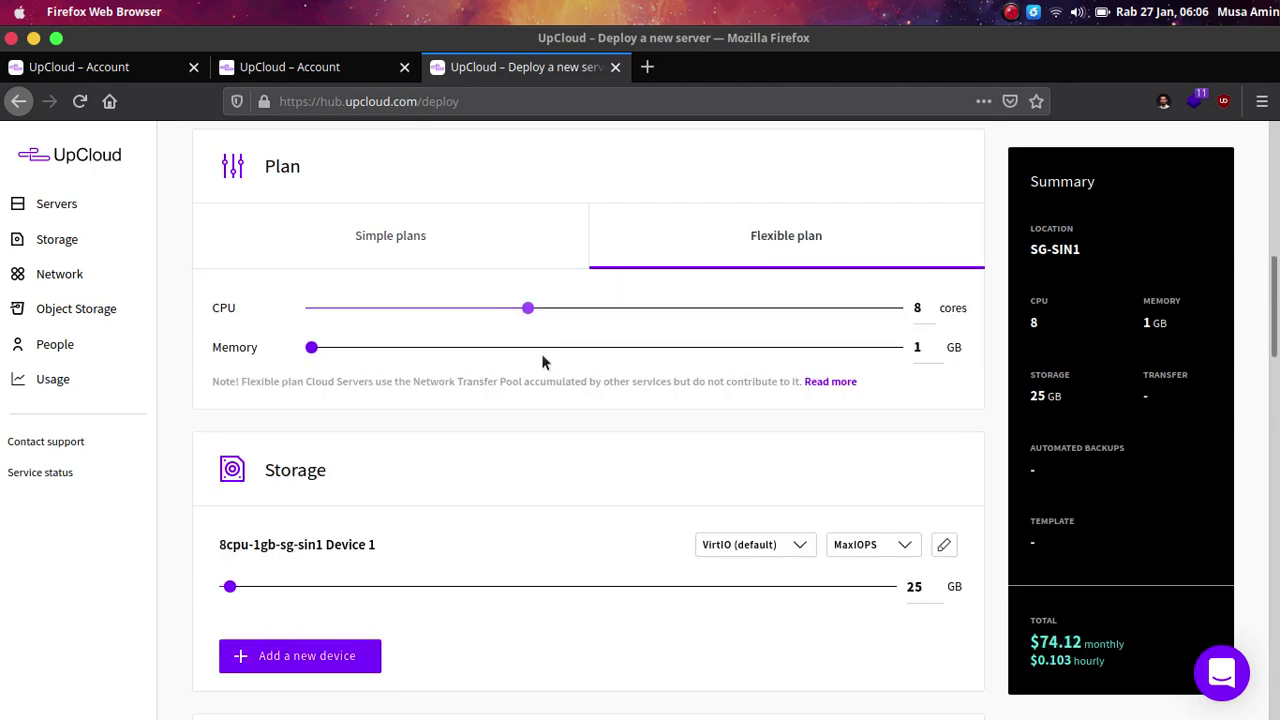
{"action": "left_click", "coordinate": [496, 349]}
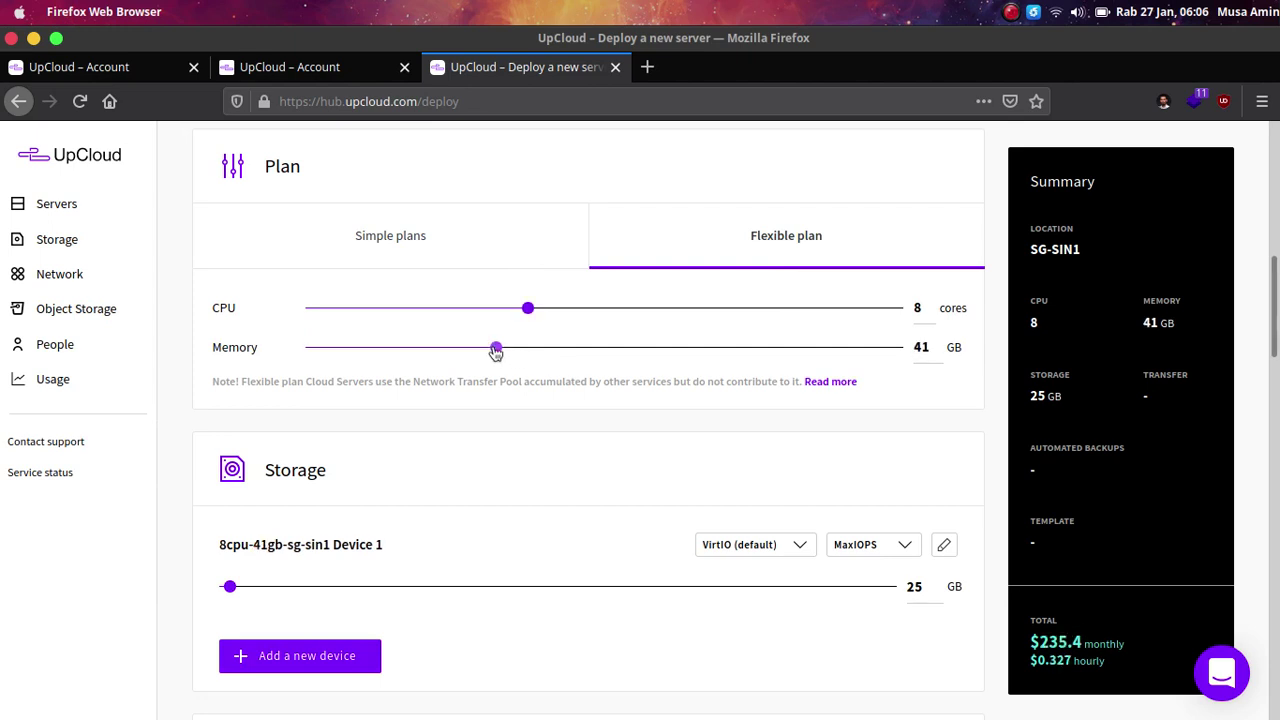
{"action": "left_click", "coordinate": [420, 355]}
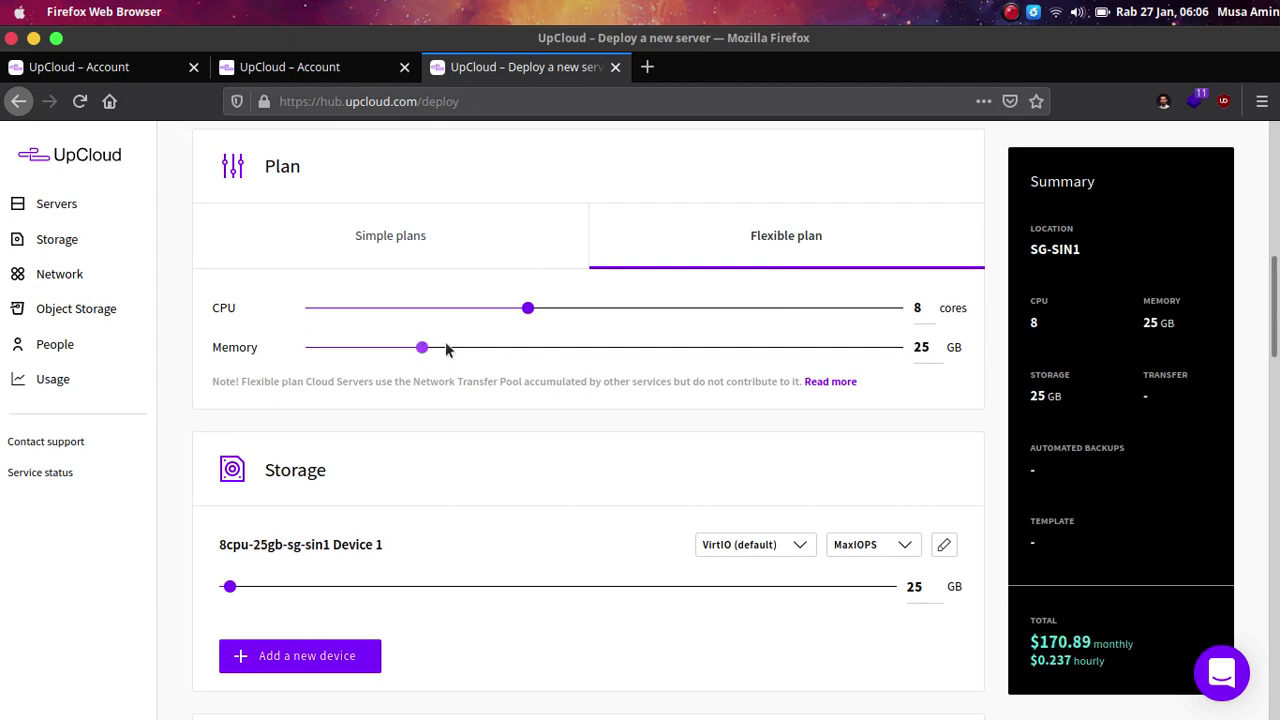
{"action": "left_click", "coordinate": [588, 355]}
{"action": "left_click", "coordinate": [519, 355]}
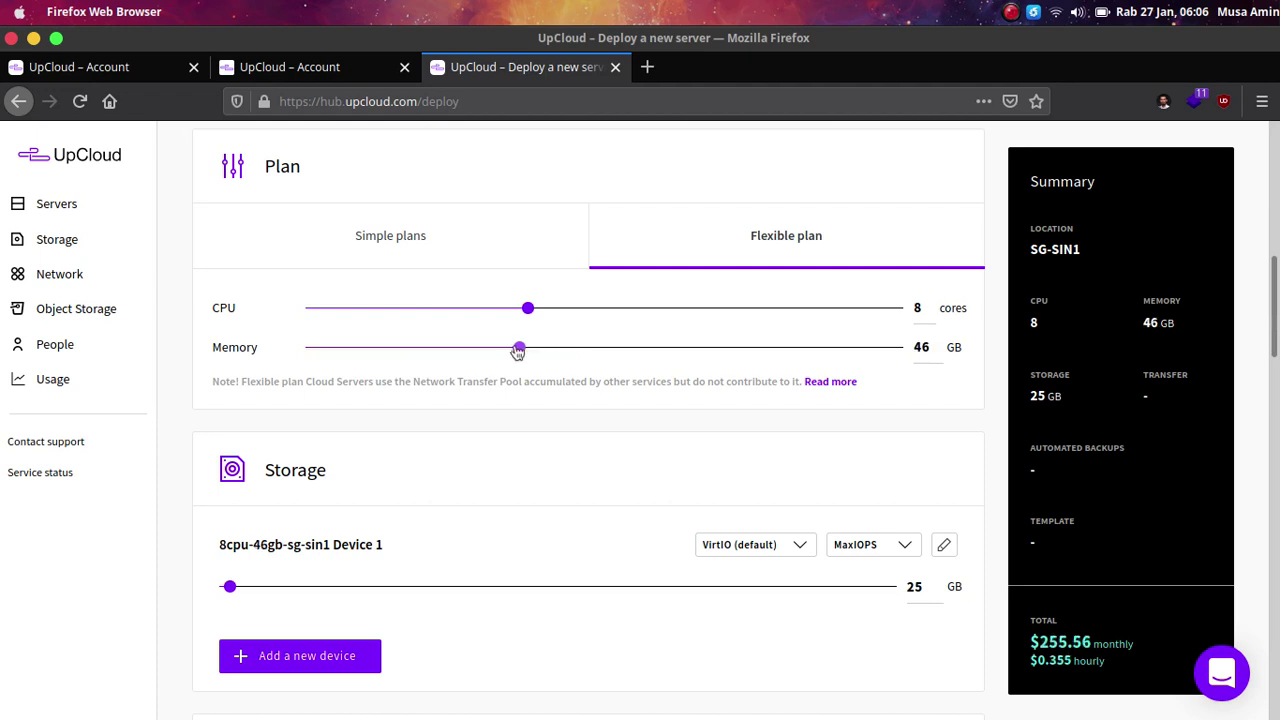
- Reduce the flexible plan to 1 core and 2 GB of memory to check its price, and return to the simple plans
{"action": "left_click", "coordinate": [324, 352]}
{"action": "left_click_drag", "start_coordinate": [320, 355], "coordinate": [315, 316]}
{"action": "left_click", "coordinate": [317, 311]}
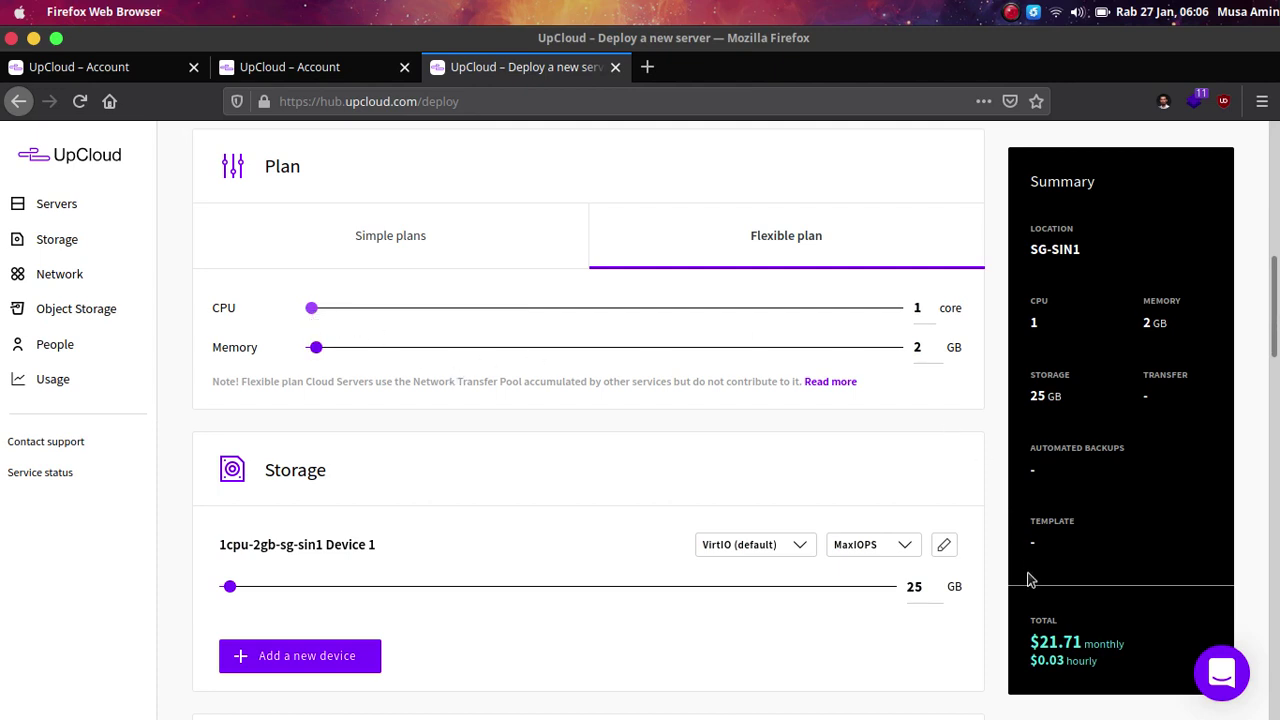
{"action": "triple_click", "coordinate": [1060, 645]}
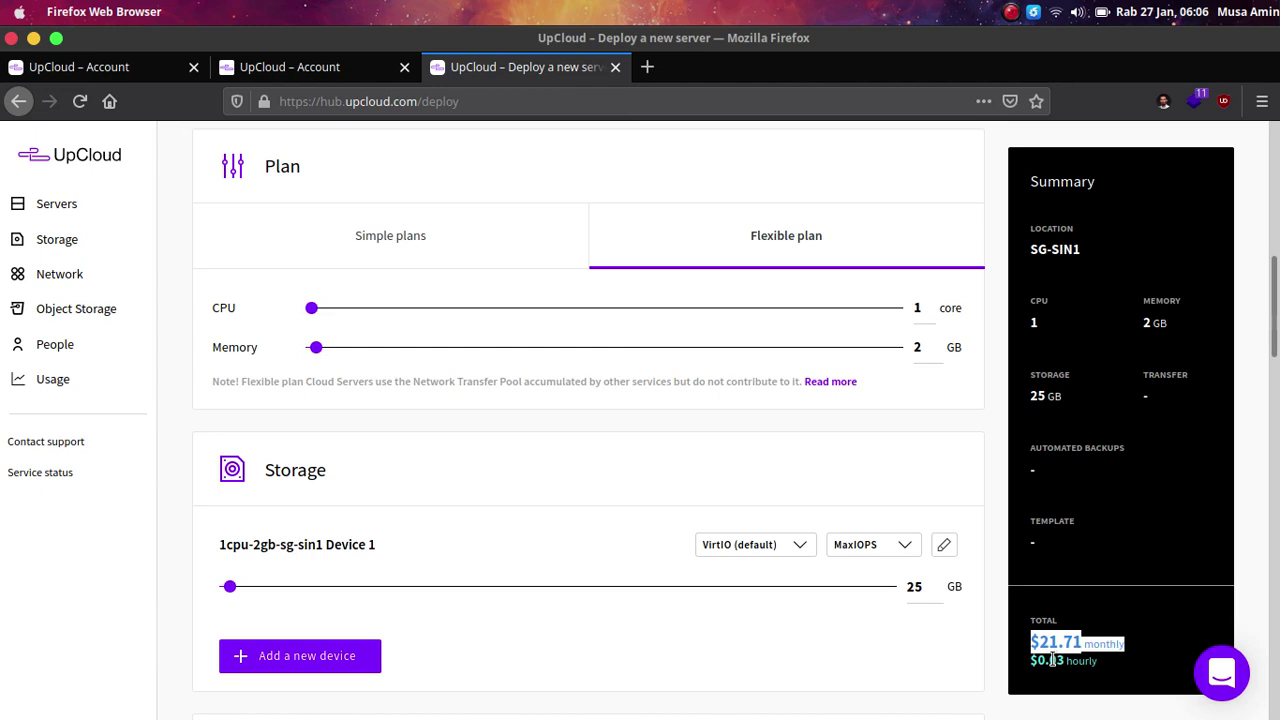
{"action": "left_click", "coordinate": [1052, 660]}
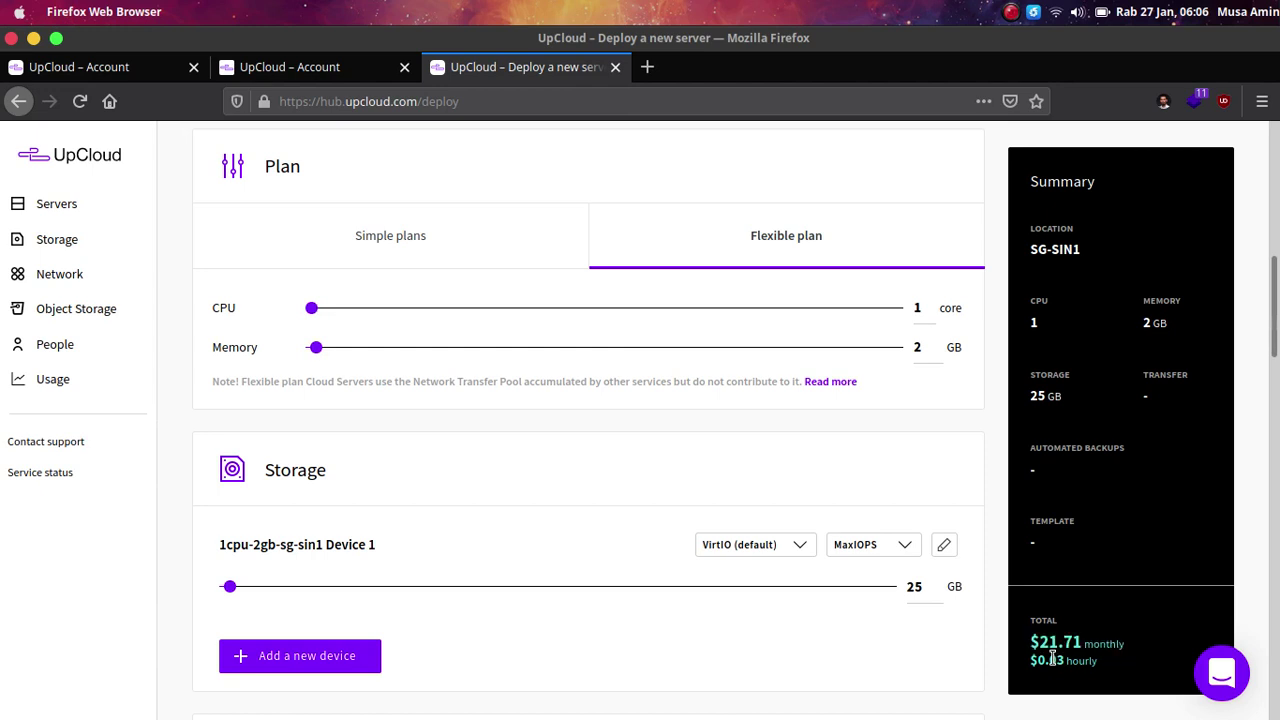
{"action": "left_click", "coordinate": [420, 245]}
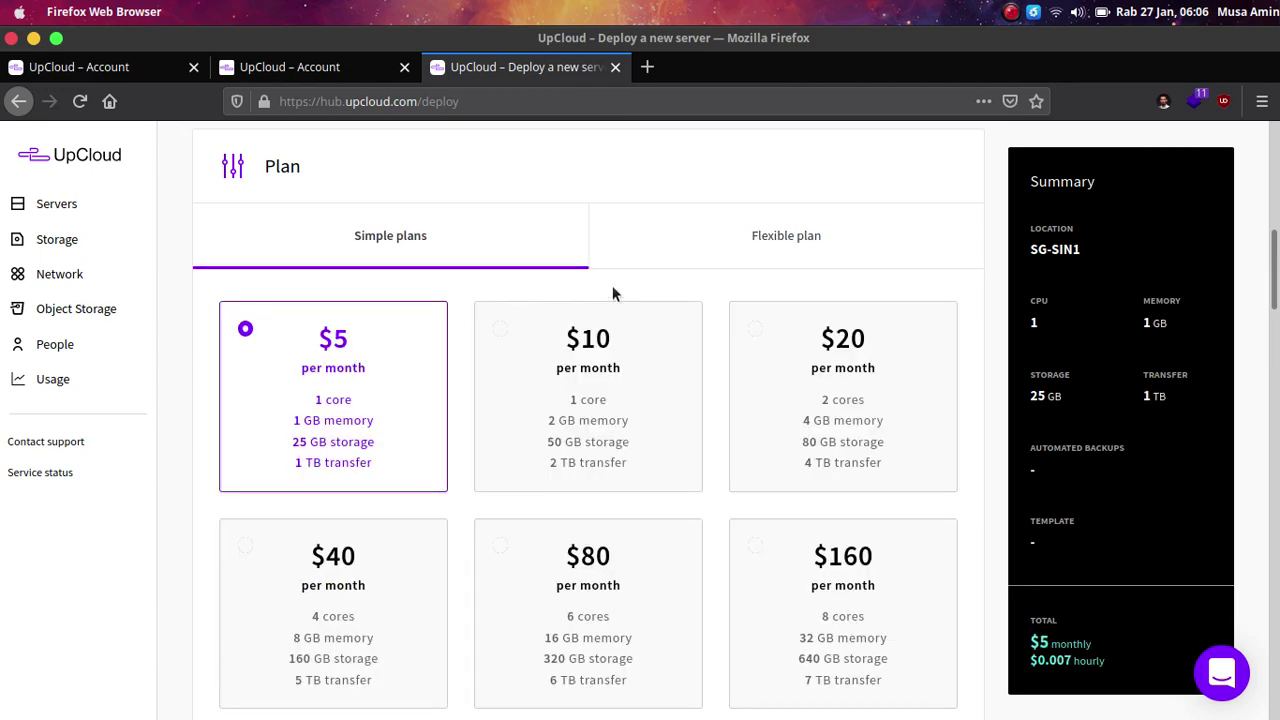
- Turn on automated backups for the new server to view the backup plans, and turn them off again
{"action": "scroll", "coordinate": [686, 280], "scroll_direction": "down", "scroll_amount": 5}
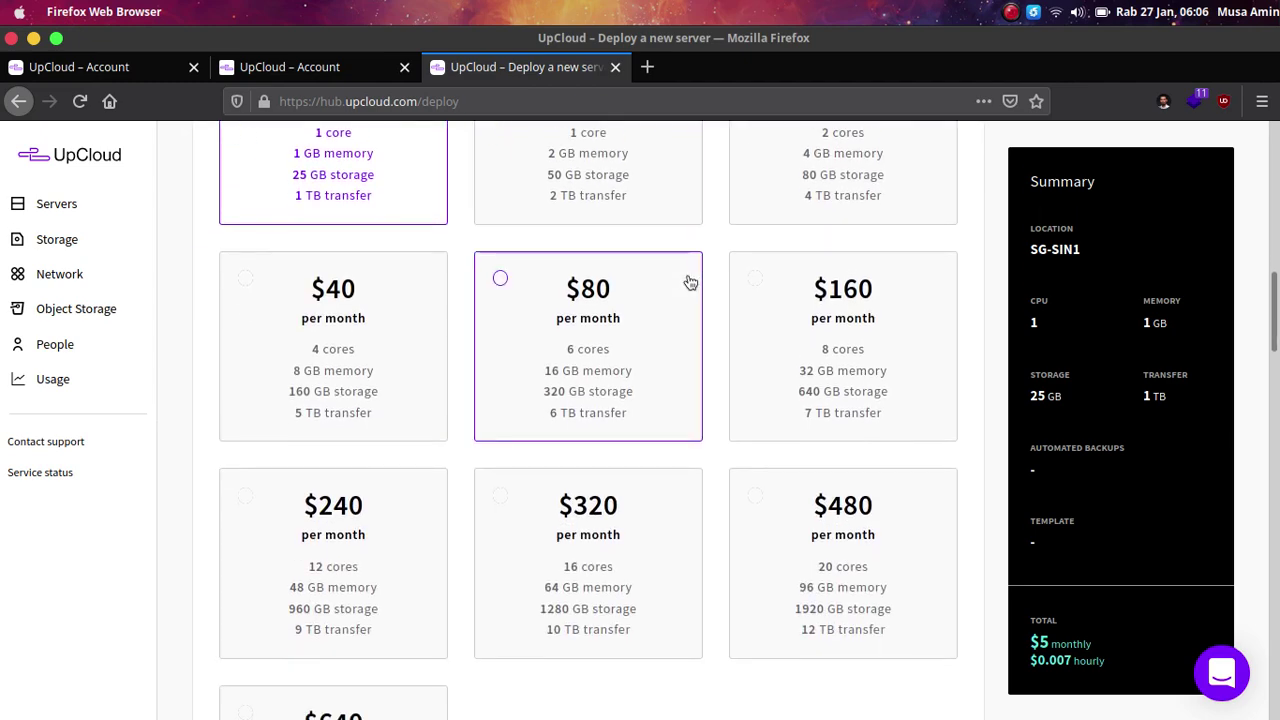
{"action": "scroll", "coordinate": [690, 282], "scroll_direction": "down", "scroll_amount": 3}
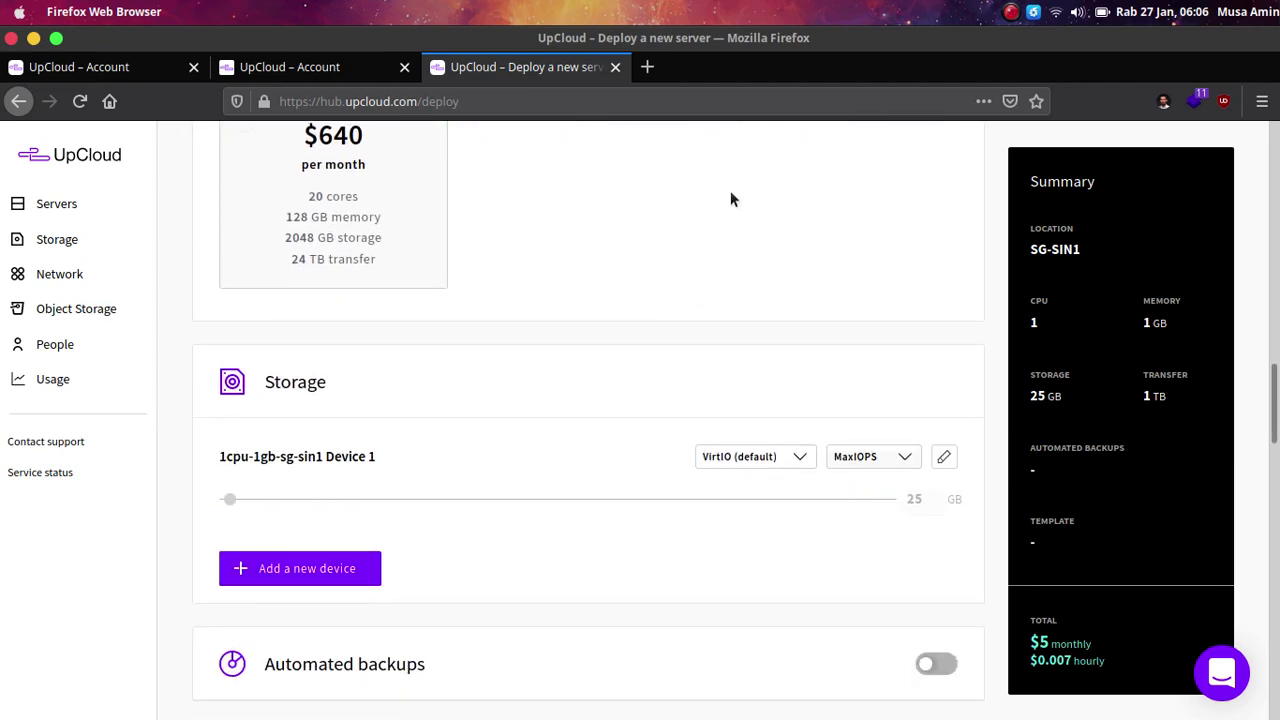
{"action": "scroll", "coordinate": [791, 187], "scroll_direction": "down", "scroll_amount": 2}
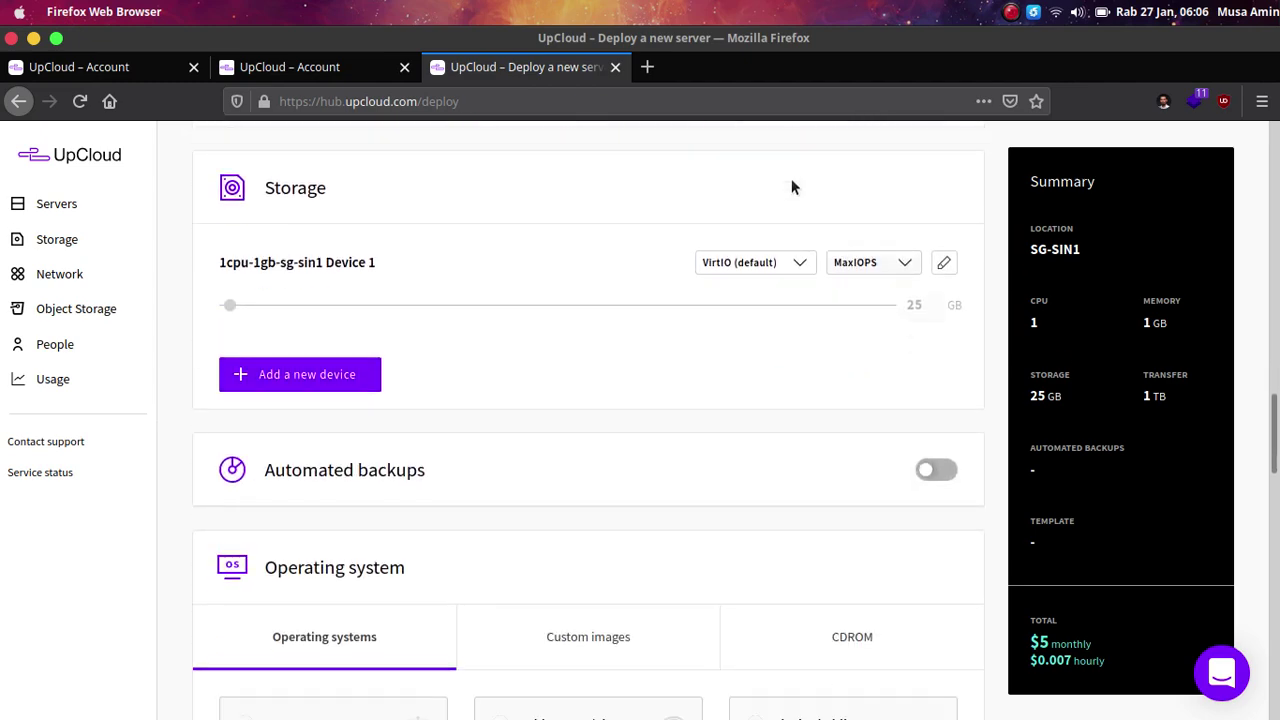
{"action": "scroll", "coordinate": [791, 187], "scroll_direction": "down", "scroll_amount": 1}
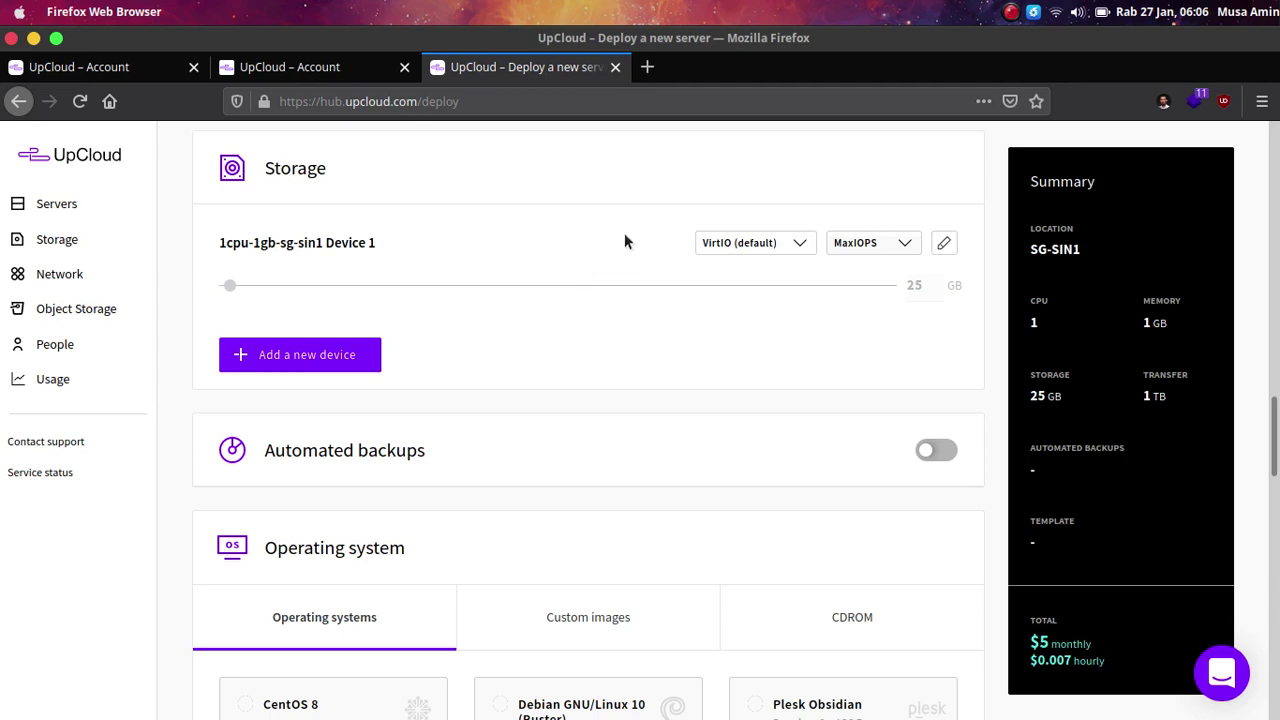
{"action": "scroll", "coordinate": [630, 240], "scroll_direction": "down", "scroll_amount": 3}
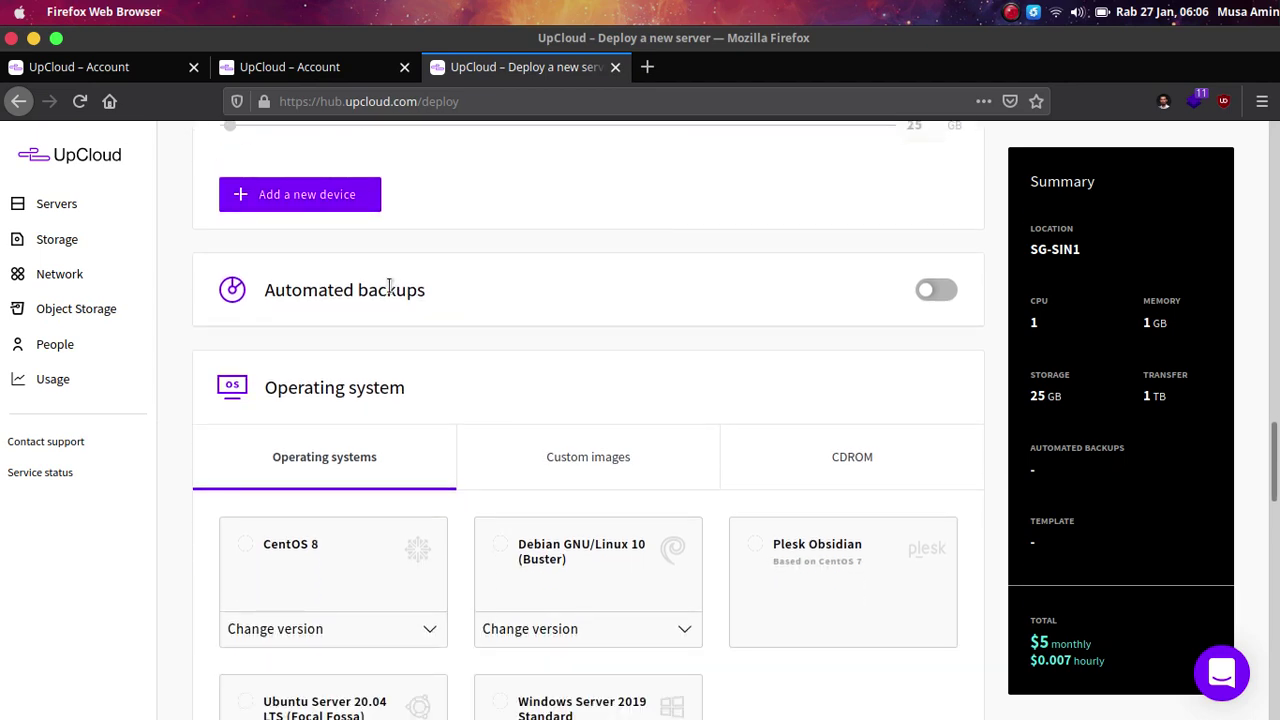
{"action": "left_click", "coordinate": [940, 294]}
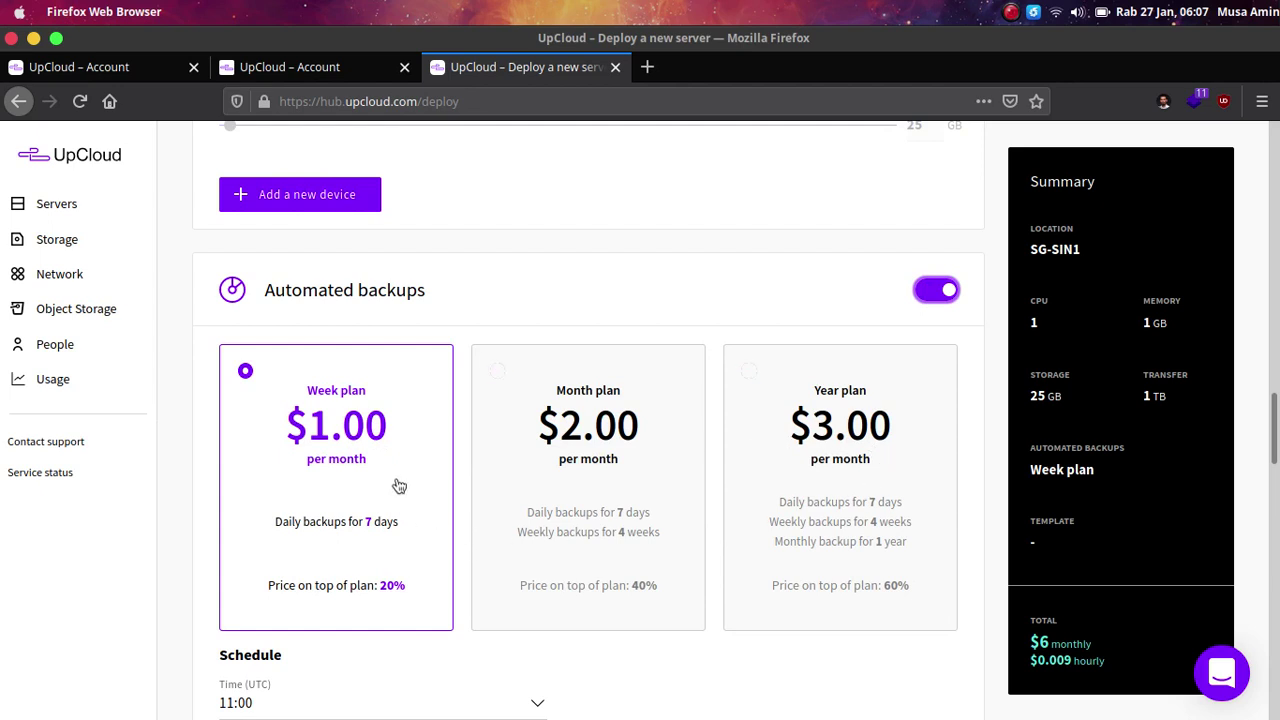
{"action": "left_click", "coordinate": [922, 298]}
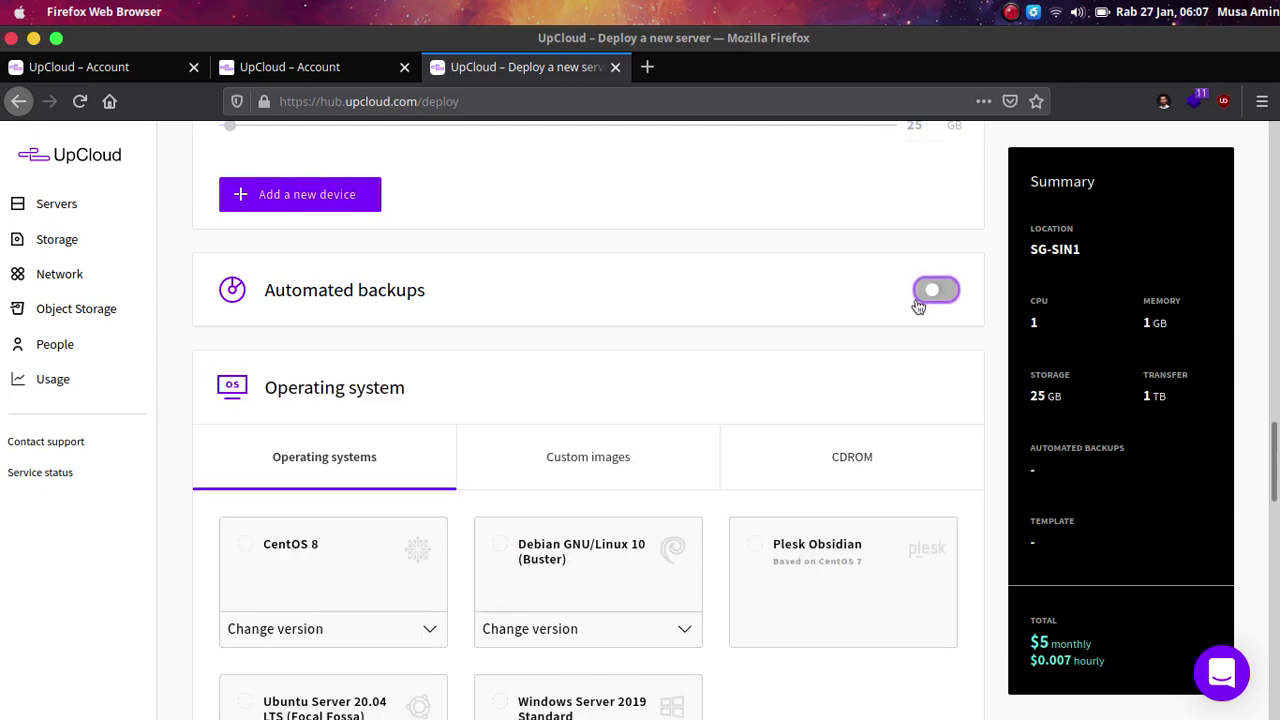
- Examine the available versions of CentOS, Debian, Ubuntu Server and Windows Server among the operating system templates
{"action": "scroll", "coordinate": [570, 350], "scroll_direction": "down", "scroll_amount": 4}
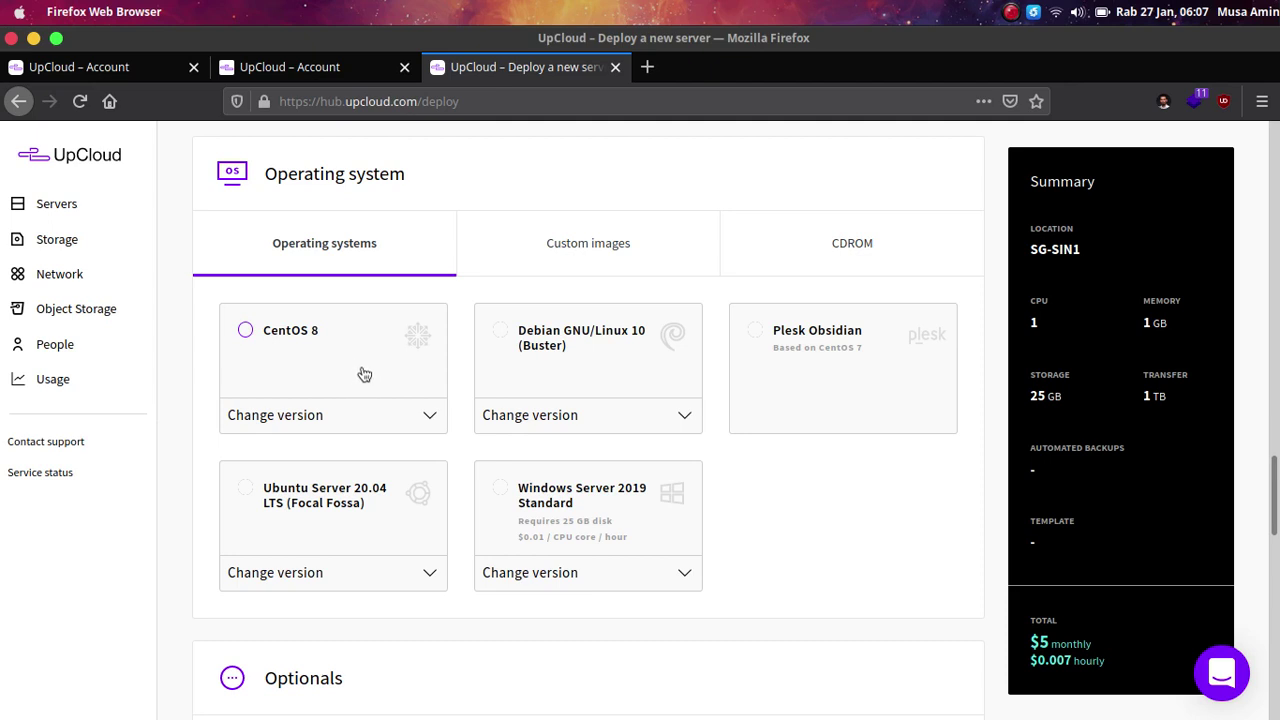
{"action": "left_click", "coordinate": [430, 418]}
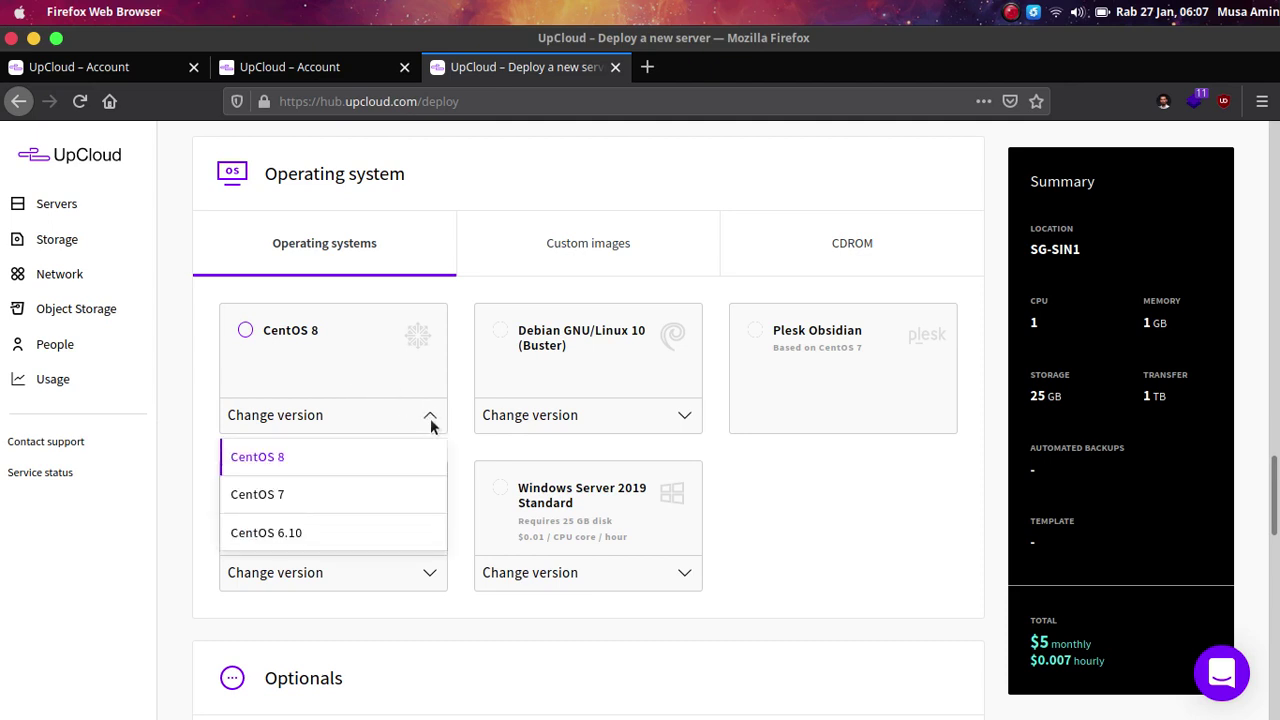
{"action": "left_click", "coordinate": [430, 418]}
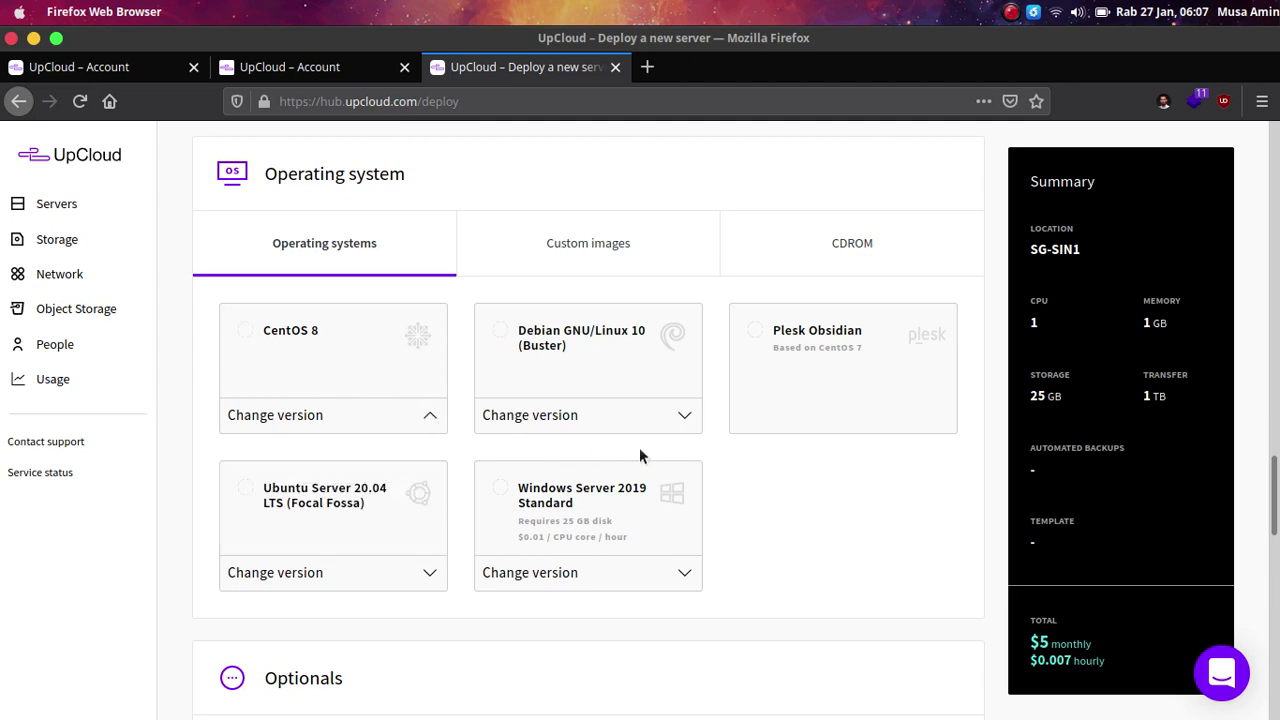
{"action": "left_click", "coordinate": [687, 420]}
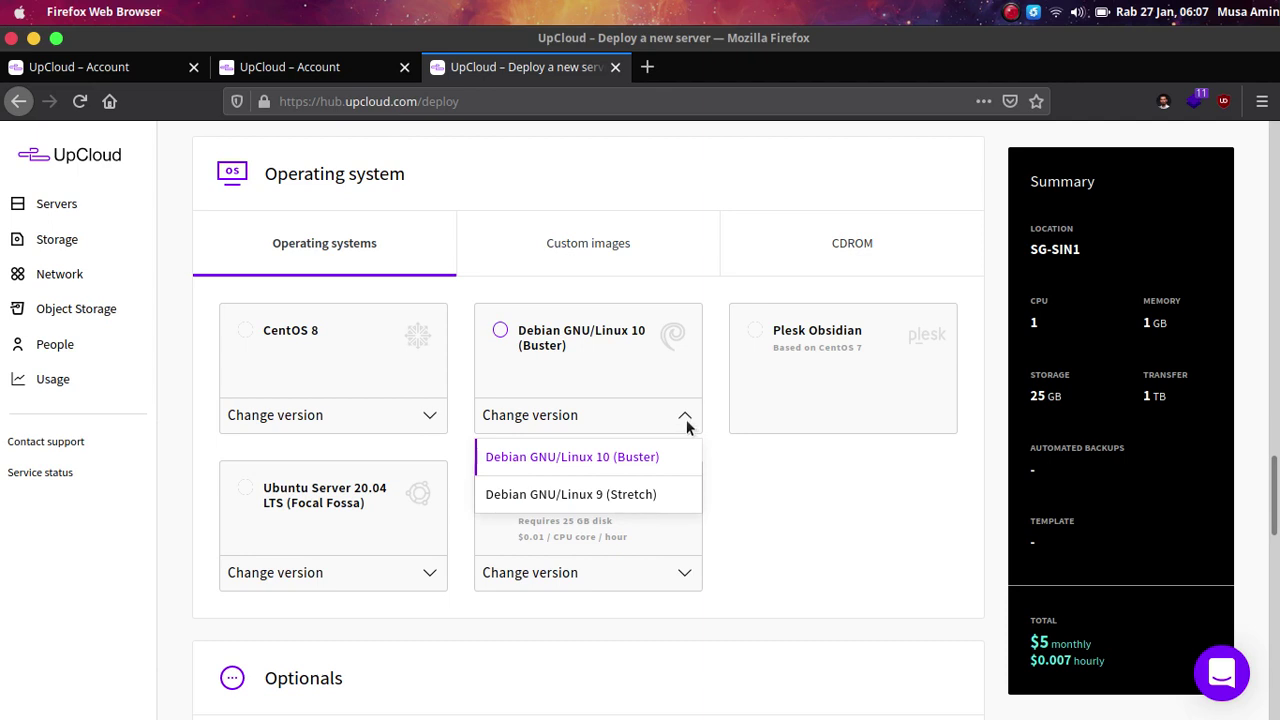
{"action": "left_click", "coordinate": [686, 419]}
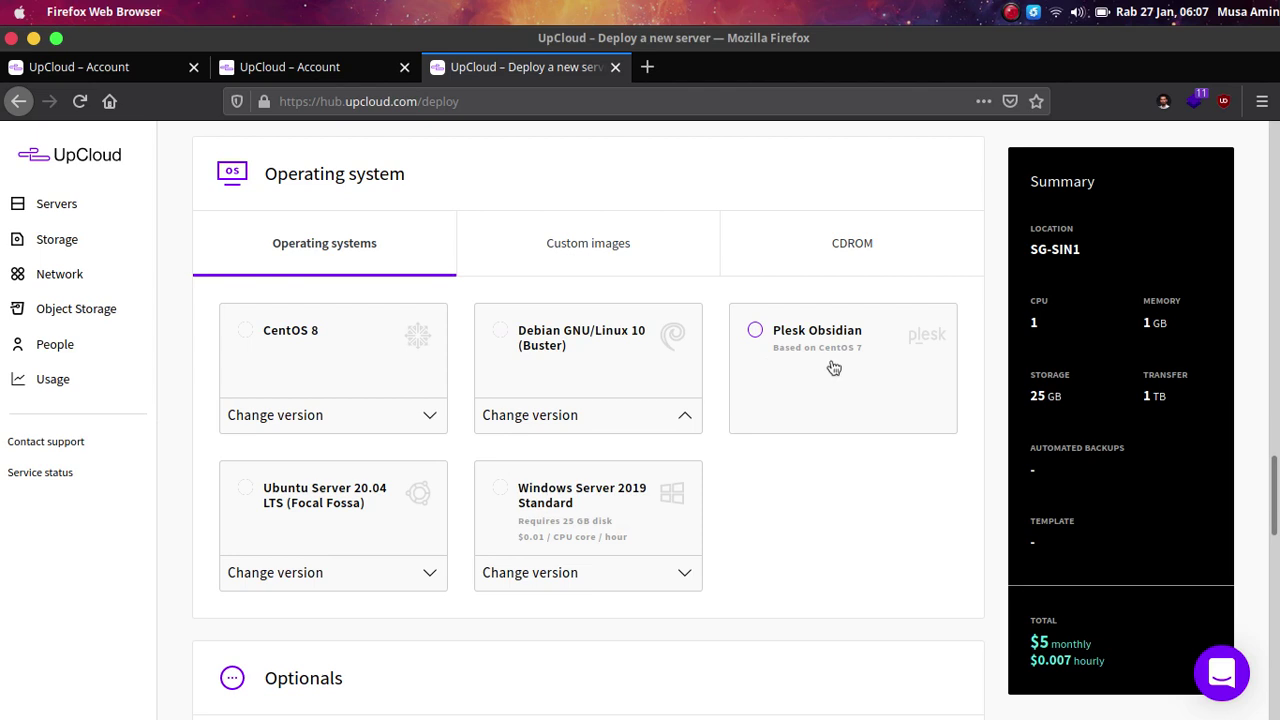
{"action": "left_click", "coordinate": [423, 571]}
{"action": "scroll", "coordinate": [407, 580], "scroll_direction": "down", "scroll_amount": 1}
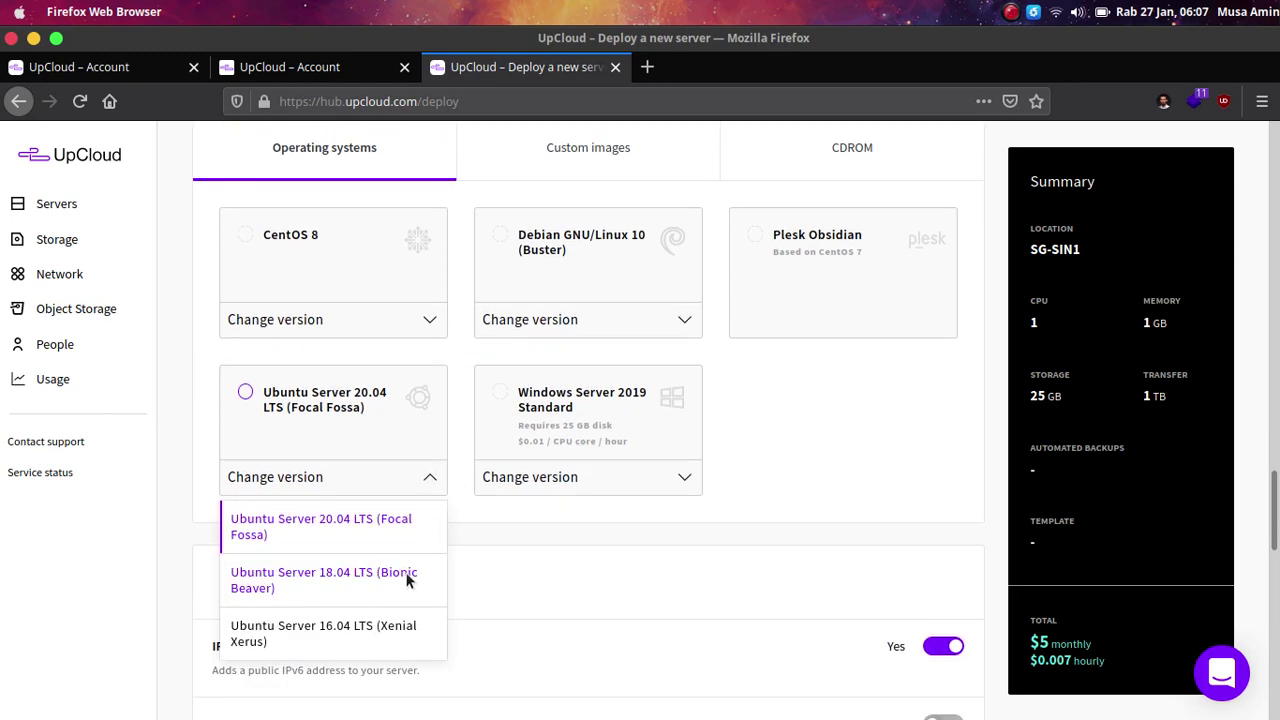
{"action": "left_click", "coordinate": [433, 480]}
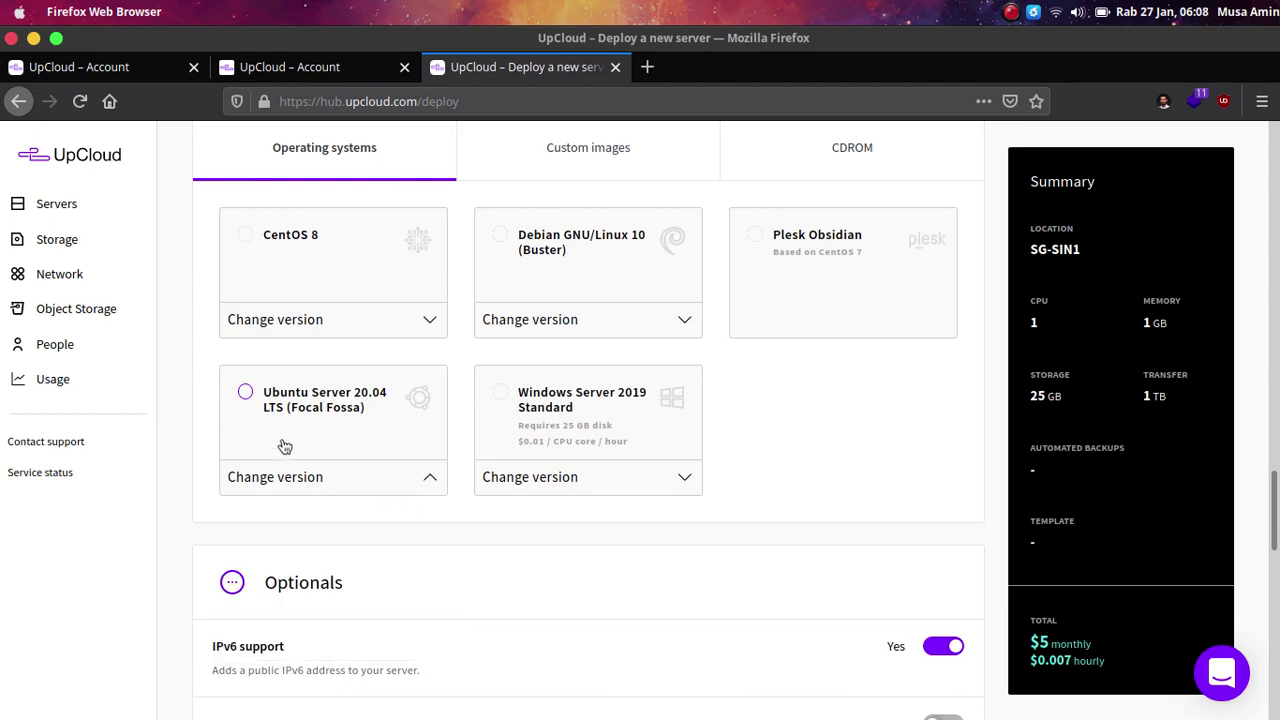
{"action": "left_click", "coordinate": [685, 479]}
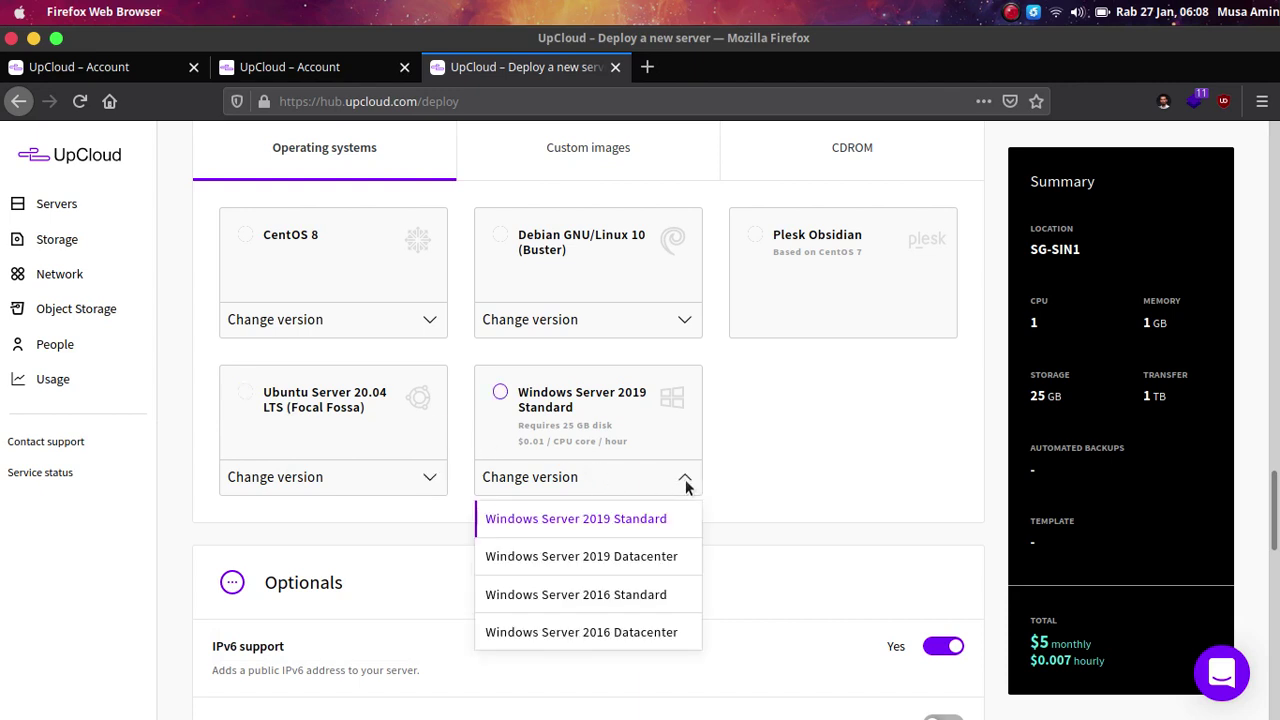
{"action": "left_click", "coordinate": [685, 481]}
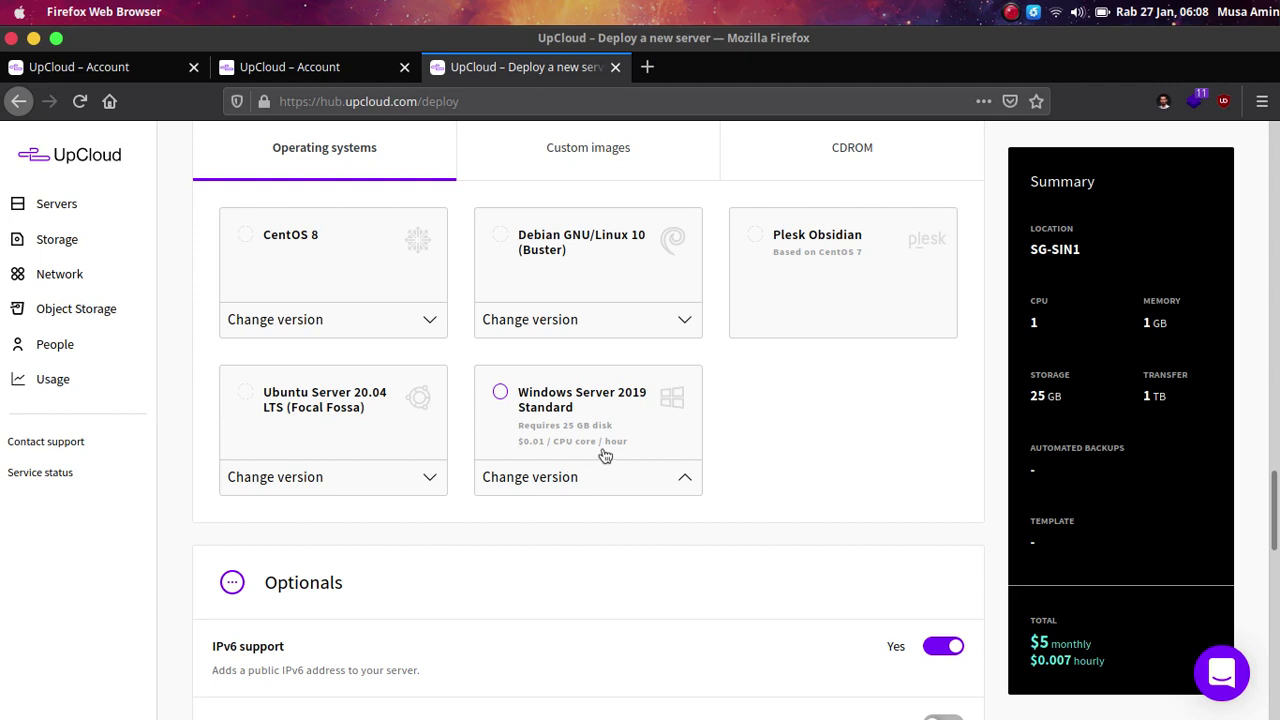
- Select Ubuntu Server 20.04 LTS (Focal Fossa) as the new server's operating system
{"action": "left_click", "coordinate": [246, 398]}
{"action": "left_click", "coordinate": [246, 398]}
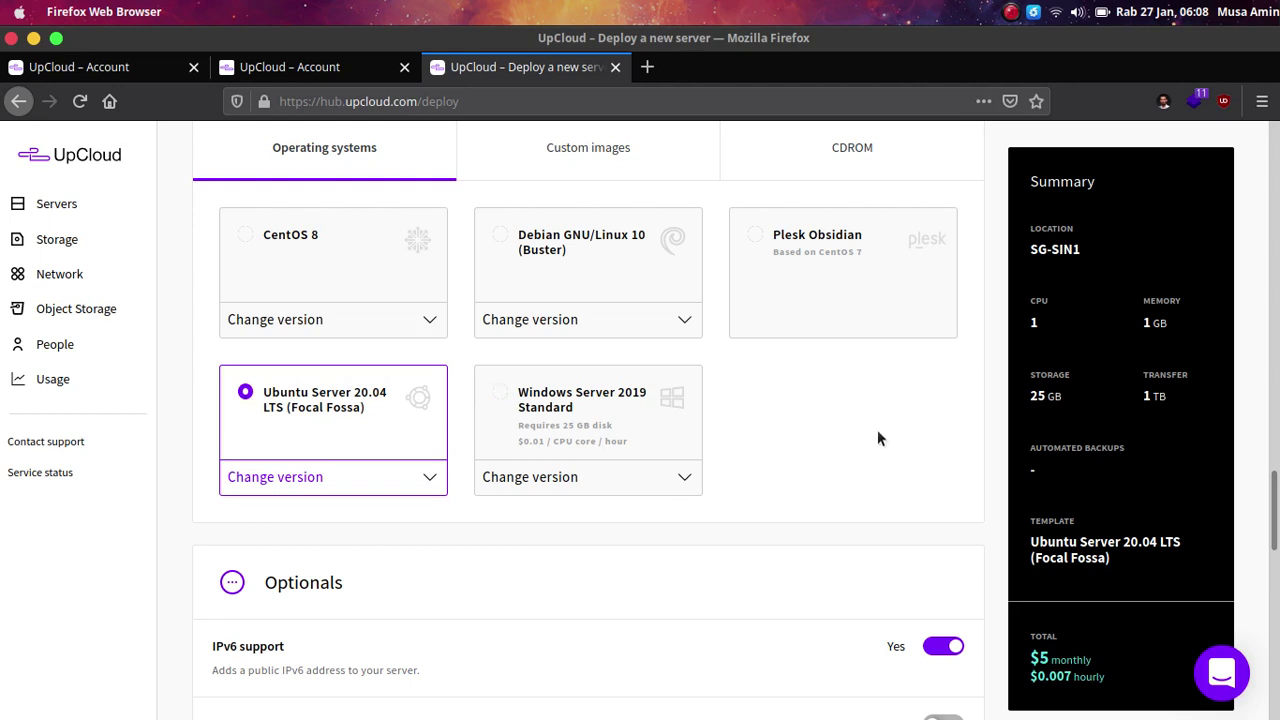
- Examine the custom images and the CDROM installation images, and return to the operating system templates
{"action": "scroll", "coordinate": [800, 380], "scroll_direction": "up", "scroll_amount": 1}
{"action": "left_click", "coordinate": [645, 228]}
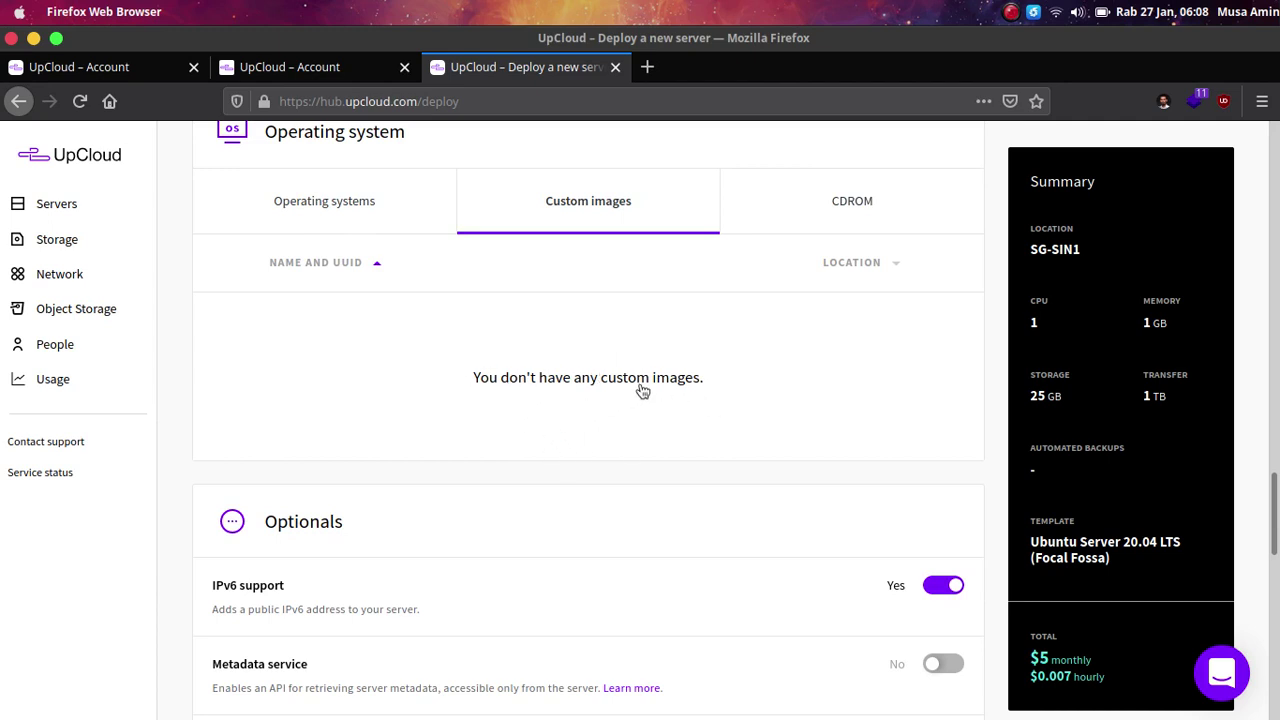
{"action": "left_click", "coordinate": [815, 212]}
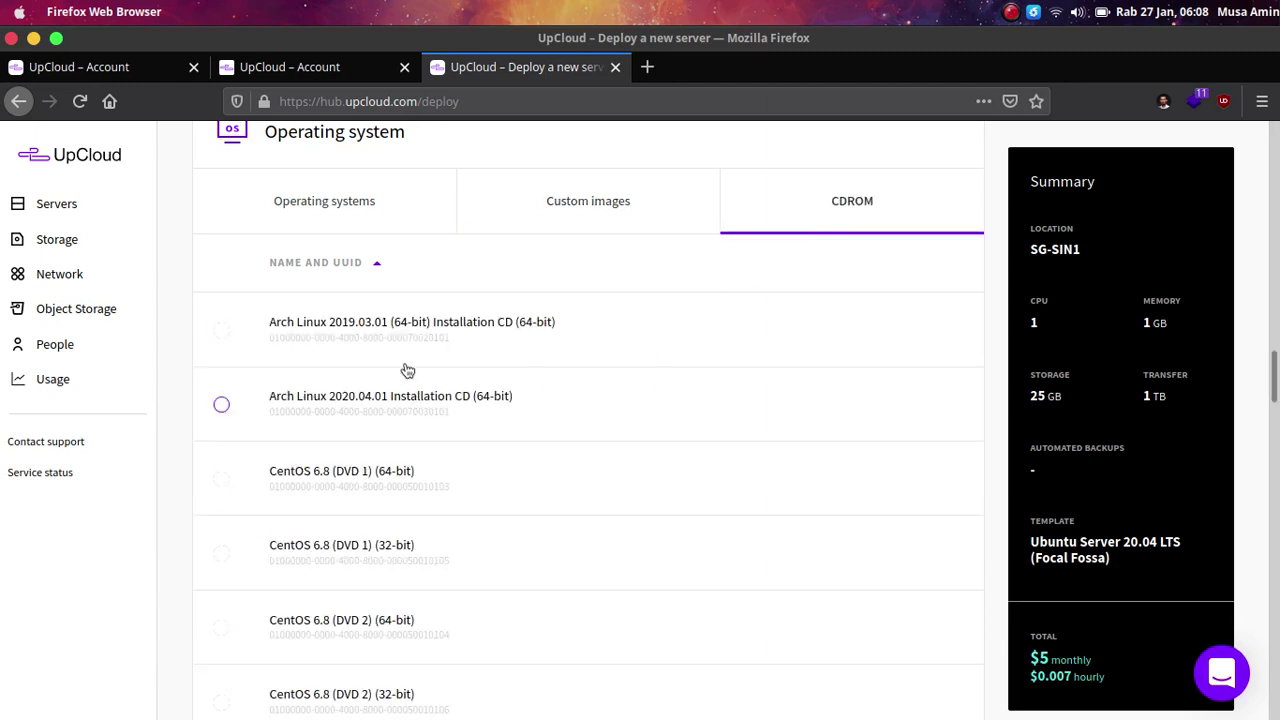
{"action": "scroll", "coordinate": [407, 370], "scroll_direction": "down", "scroll_amount": 5}
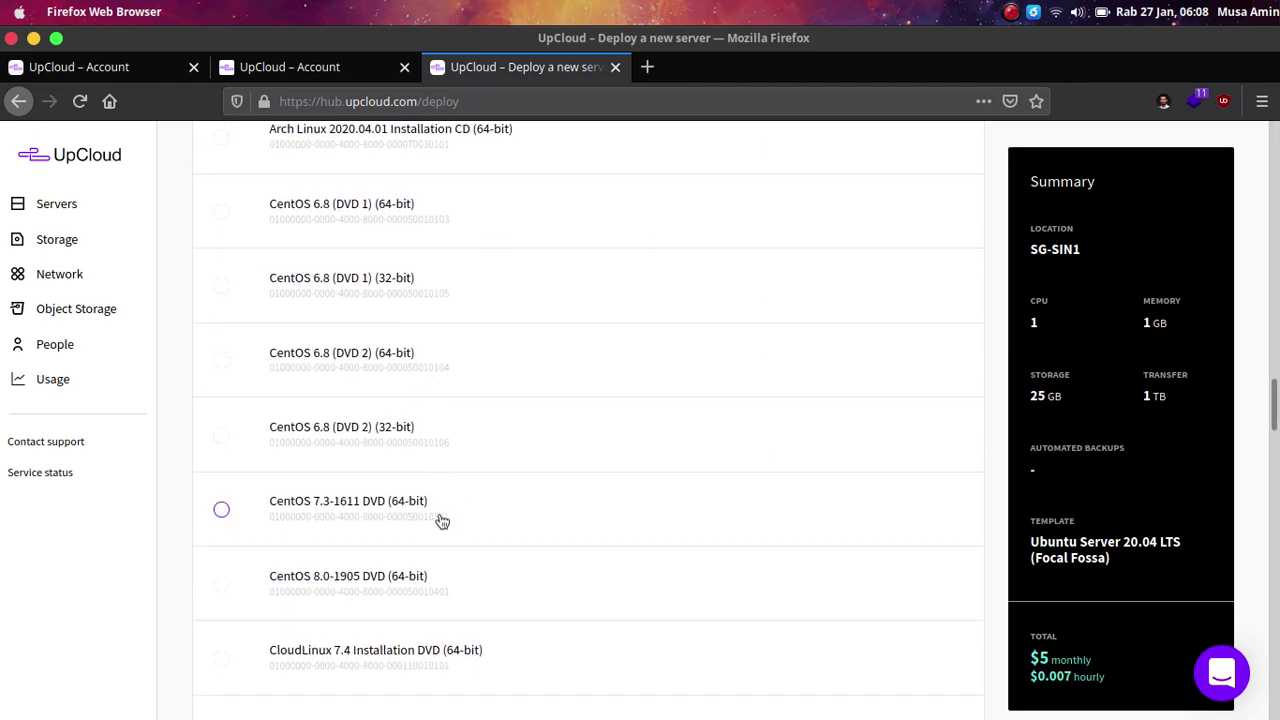
{"action": "scroll", "coordinate": [442, 521], "scroll_direction": "down", "scroll_amount": 6}
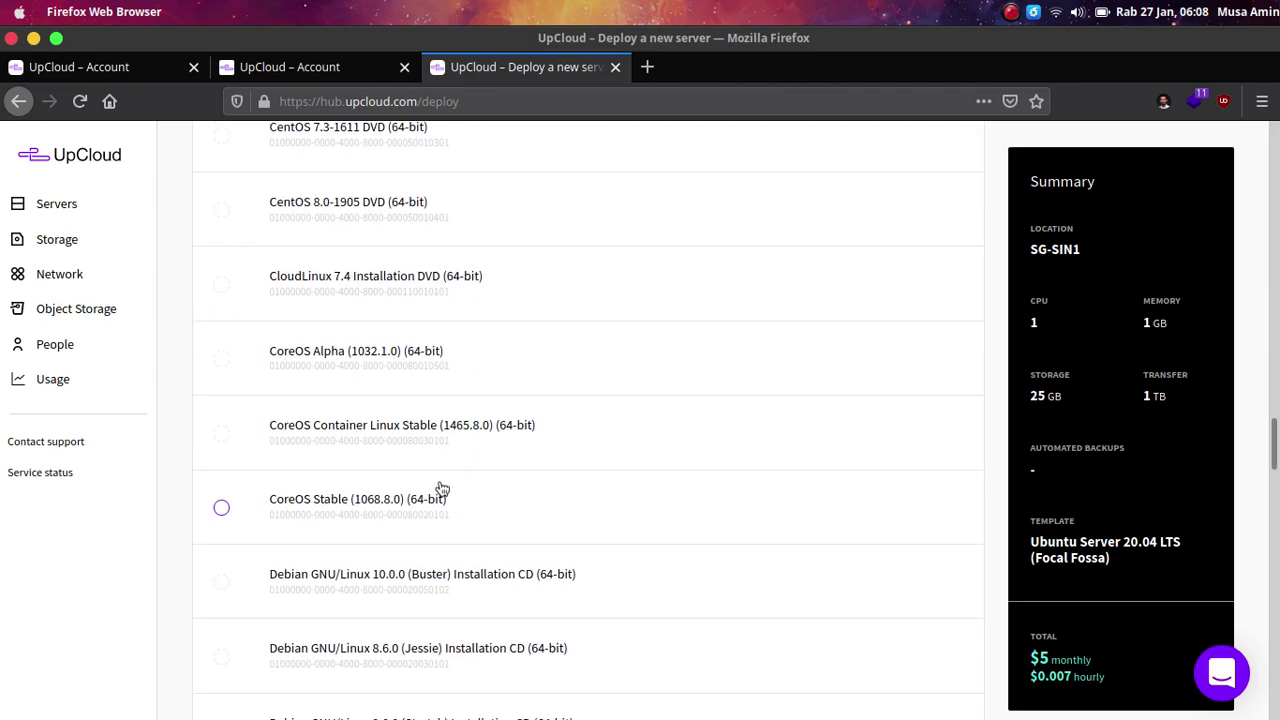
{"action": "scroll", "coordinate": [560, 420], "scroll_direction": "up", "scroll_amount": 10}
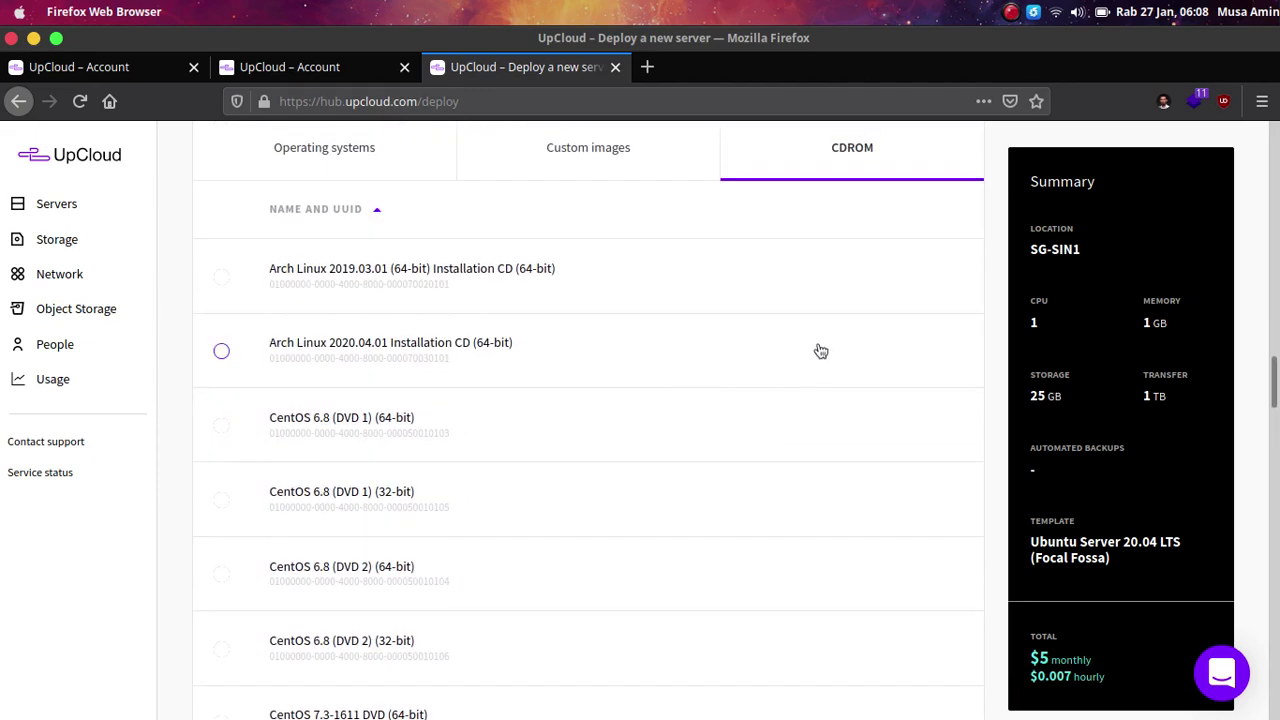
{"action": "scroll", "coordinate": [551, 394], "scroll_direction": "down", "scroll_amount": 10}
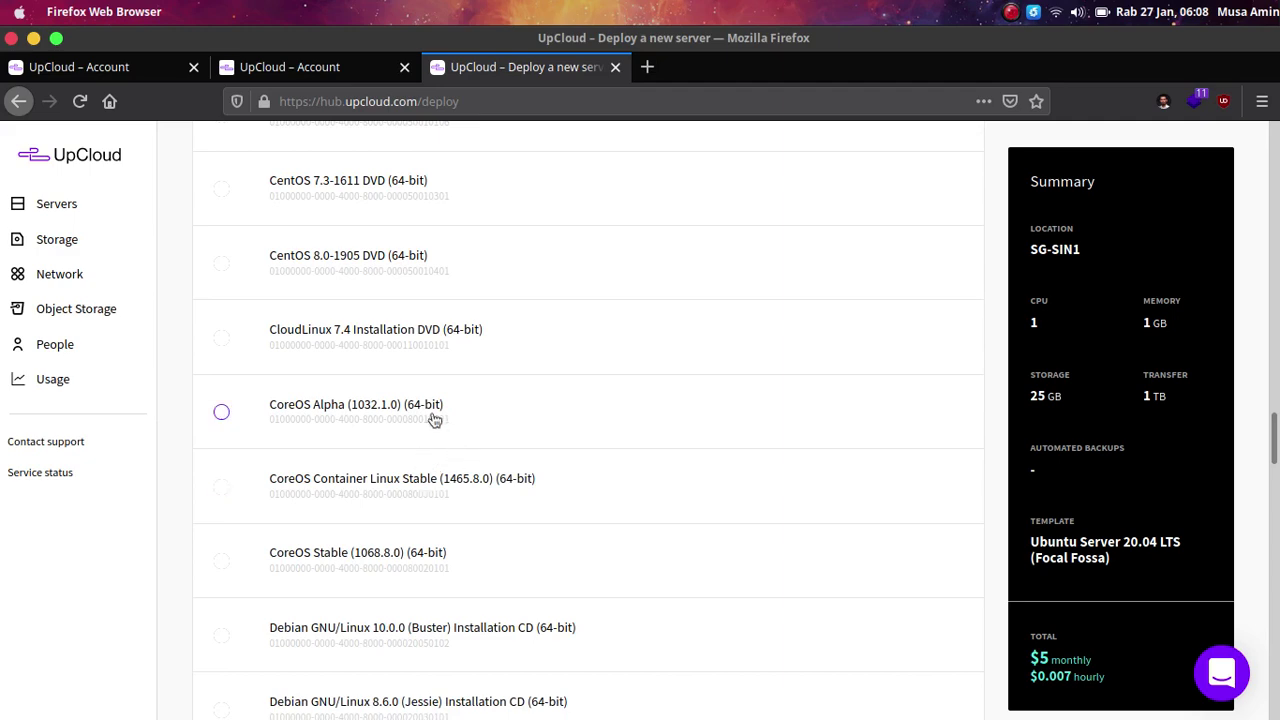
{"action": "scroll", "coordinate": [465, 447], "scroll_direction": "down", "scroll_amount": 3}
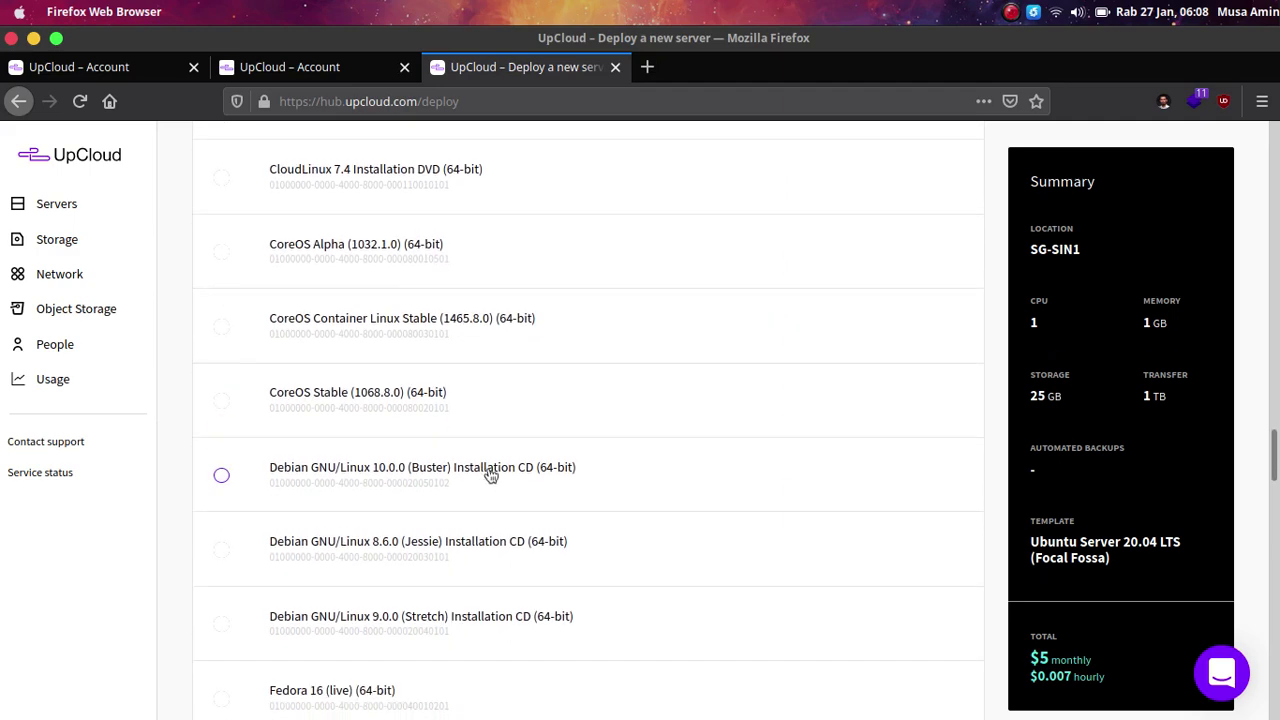
{"action": "scroll", "coordinate": [451, 560], "scroll_direction": "down", "scroll_amount": 10}
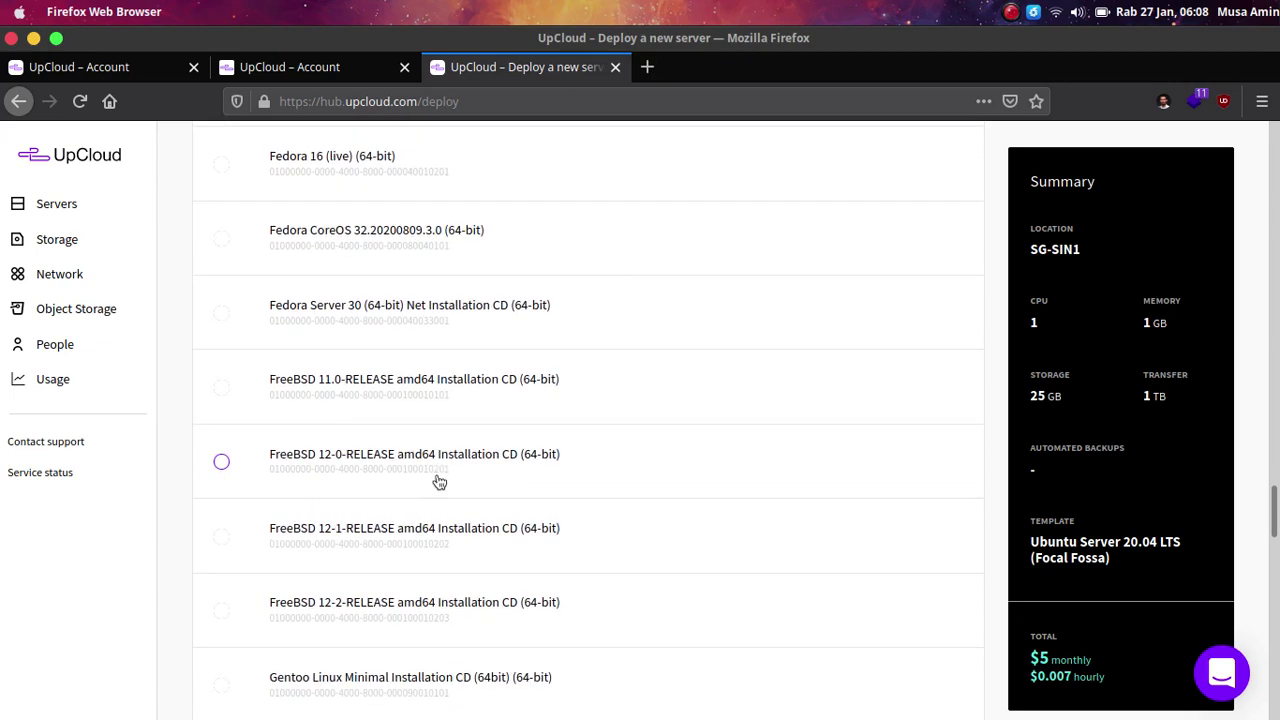
{"action": "scroll", "coordinate": [487, 365], "scroll_direction": "down", "scroll_amount": 4}
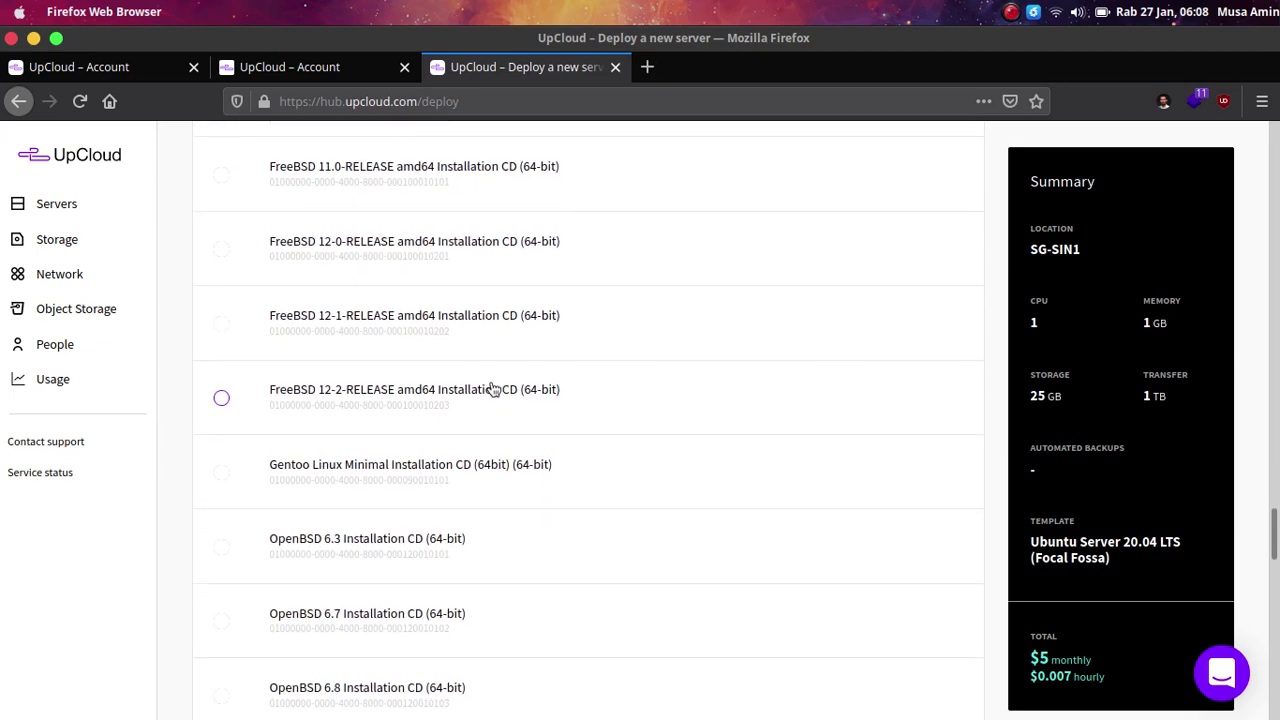
{"action": "scroll", "coordinate": [491, 389], "scroll_direction": "down", "scroll_amount": 3}
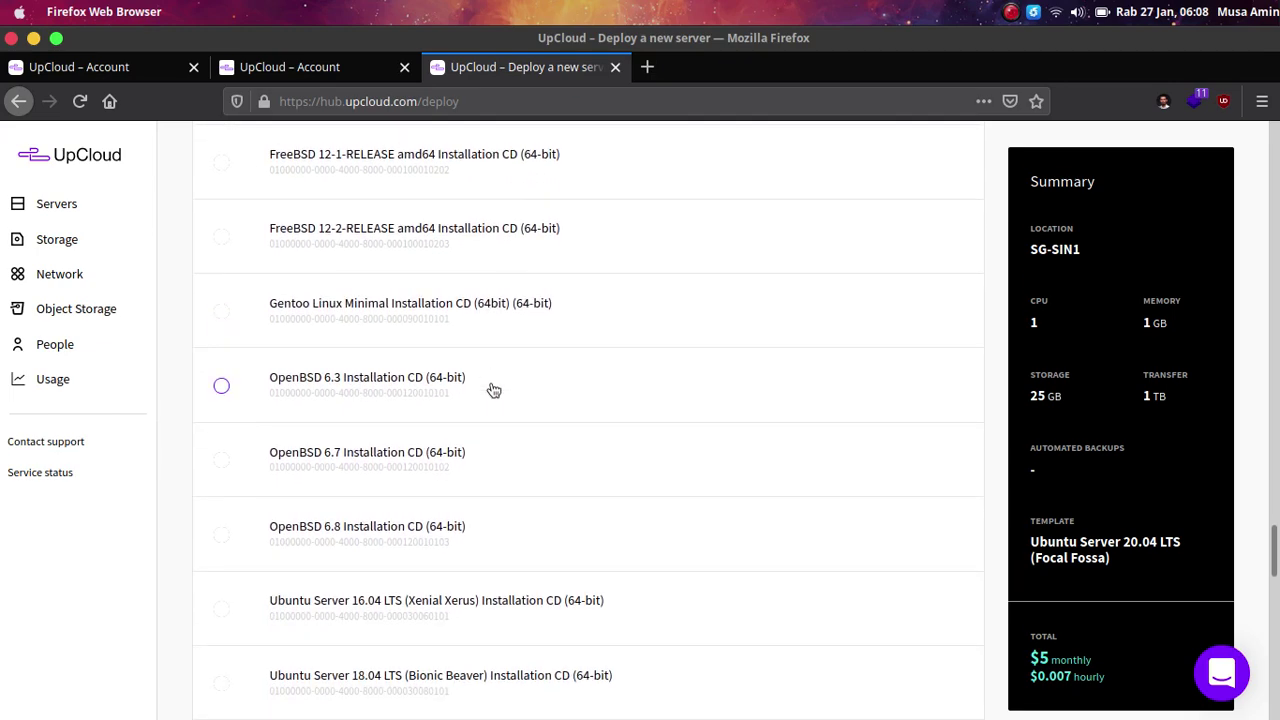
{"action": "scroll", "coordinate": [495, 400], "scroll_direction": "up", "scroll_amount": 3}
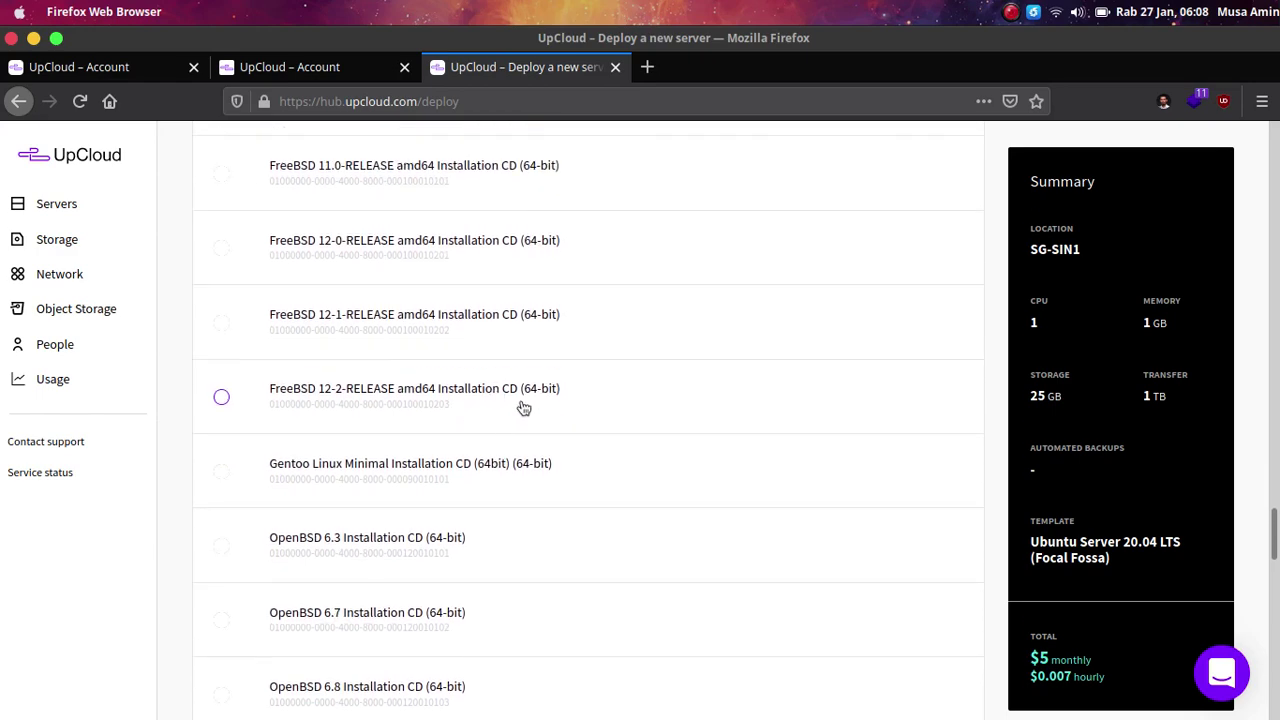
{"action": "scroll", "coordinate": [548, 412], "scroll_direction": "down", "scroll_amount": 1}
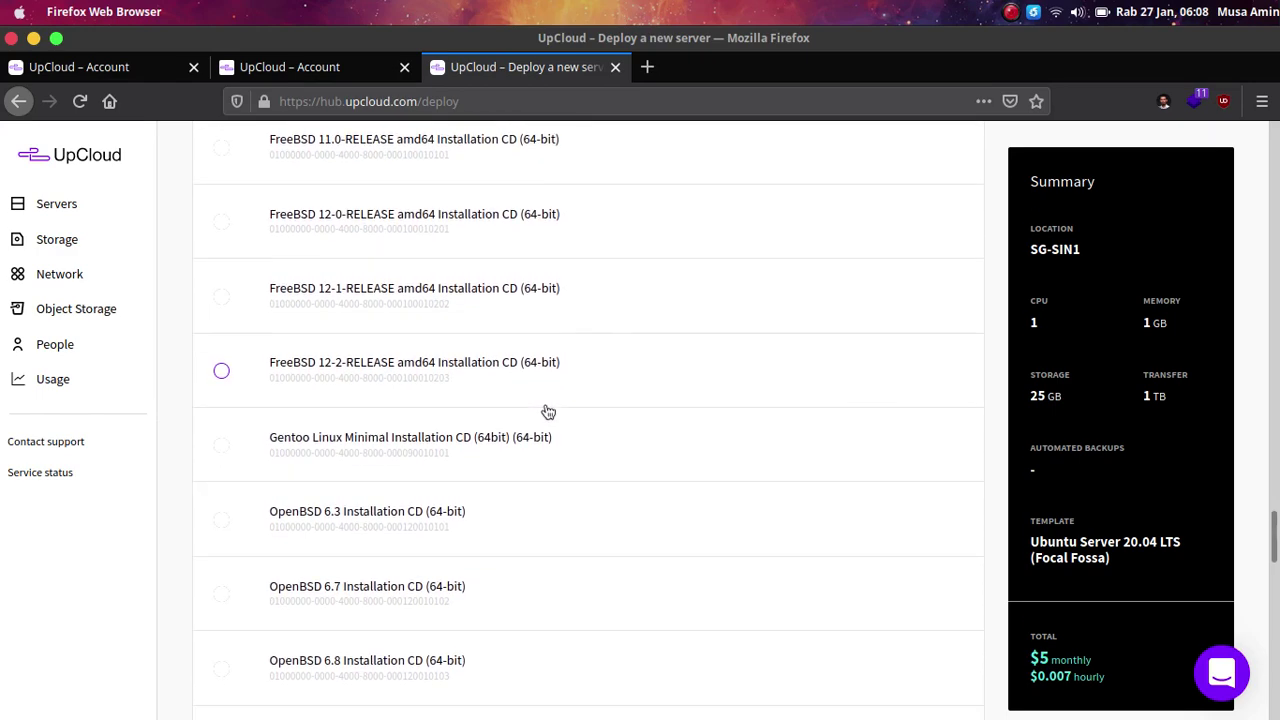
{"action": "scroll", "coordinate": [548, 412], "scroll_direction": "down", "scroll_amount": 3}
{"action": "scroll", "coordinate": [549, 413], "scroll_direction": "up", "scroll_amount": 20}
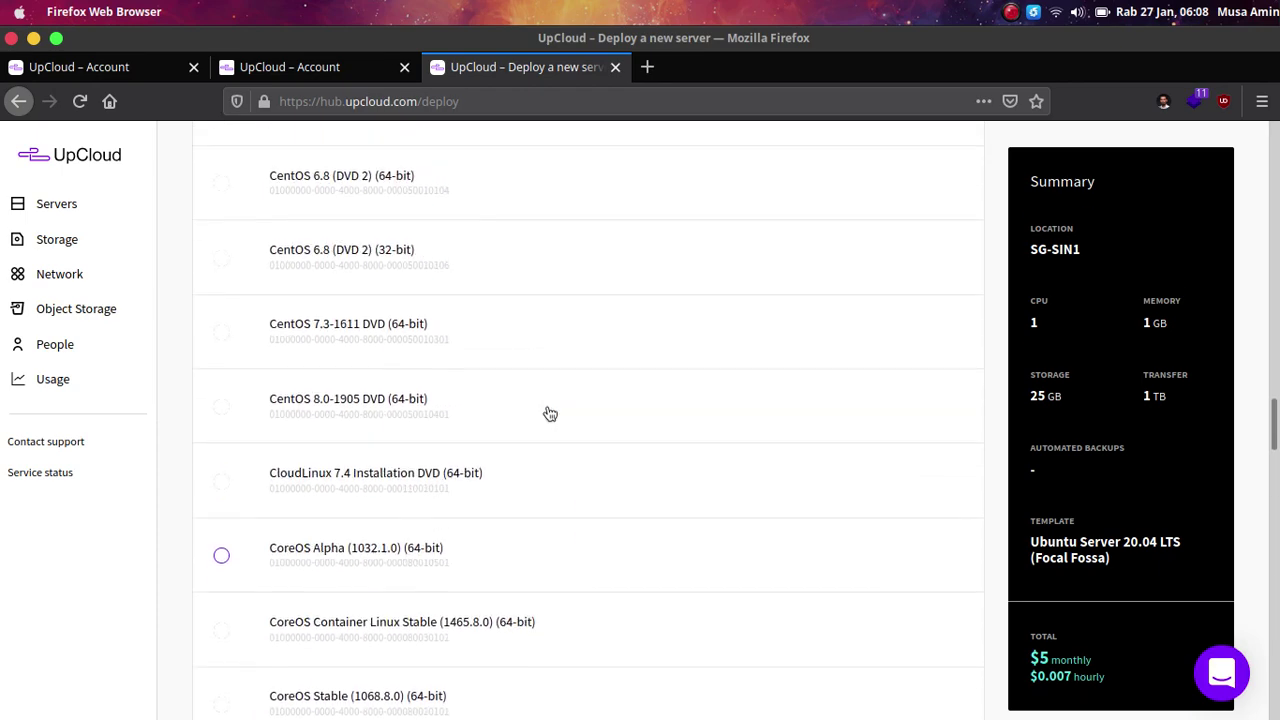
{"action": "scroll", "coordinate": [549, 413], "scroll_direction": "up", "scroll_amount": 10}
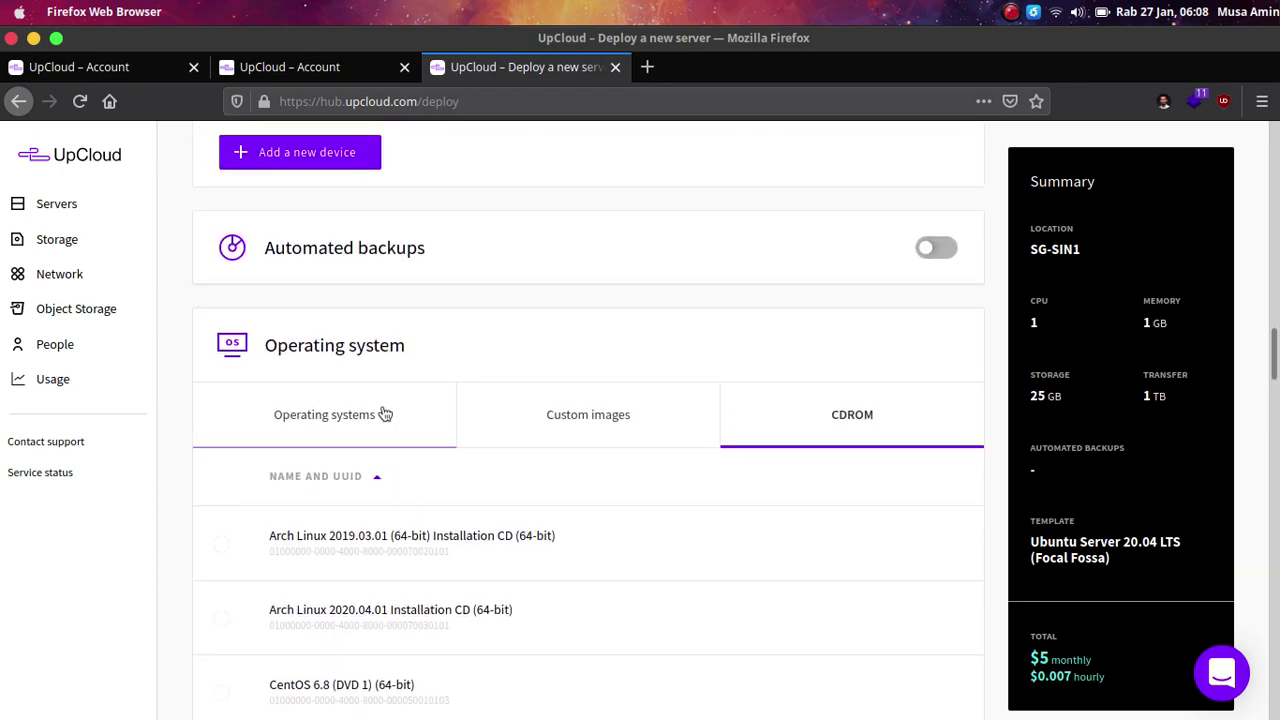
{"action": "left_click", "coordinate": [384, 414]}
- Review the optional IPv6 support, metadata service and SSH key settings for the new server
{"action": "scroll", "coordinate": [666, 334], "scroll_direction": "down", "scroll_amount": 4}
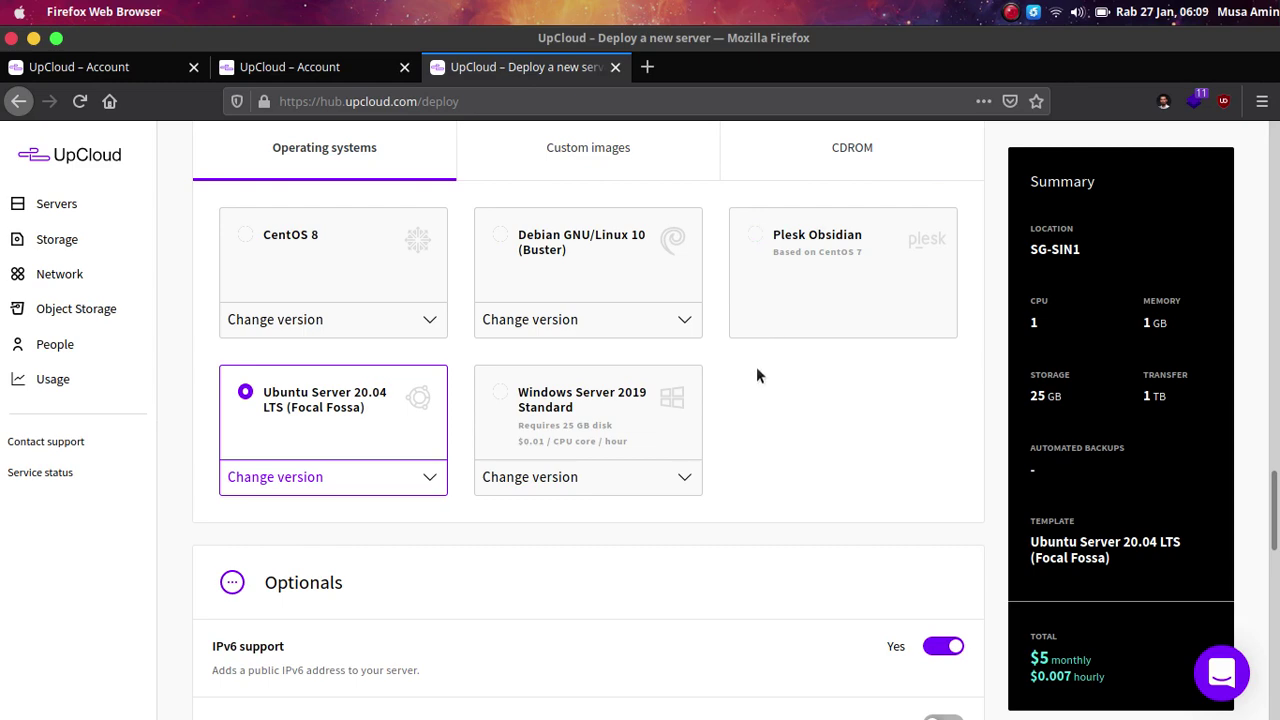
{"action": "scroll", "coordinate": [828, 407], "scroll_direction": "down", "scroll_amount": 5}
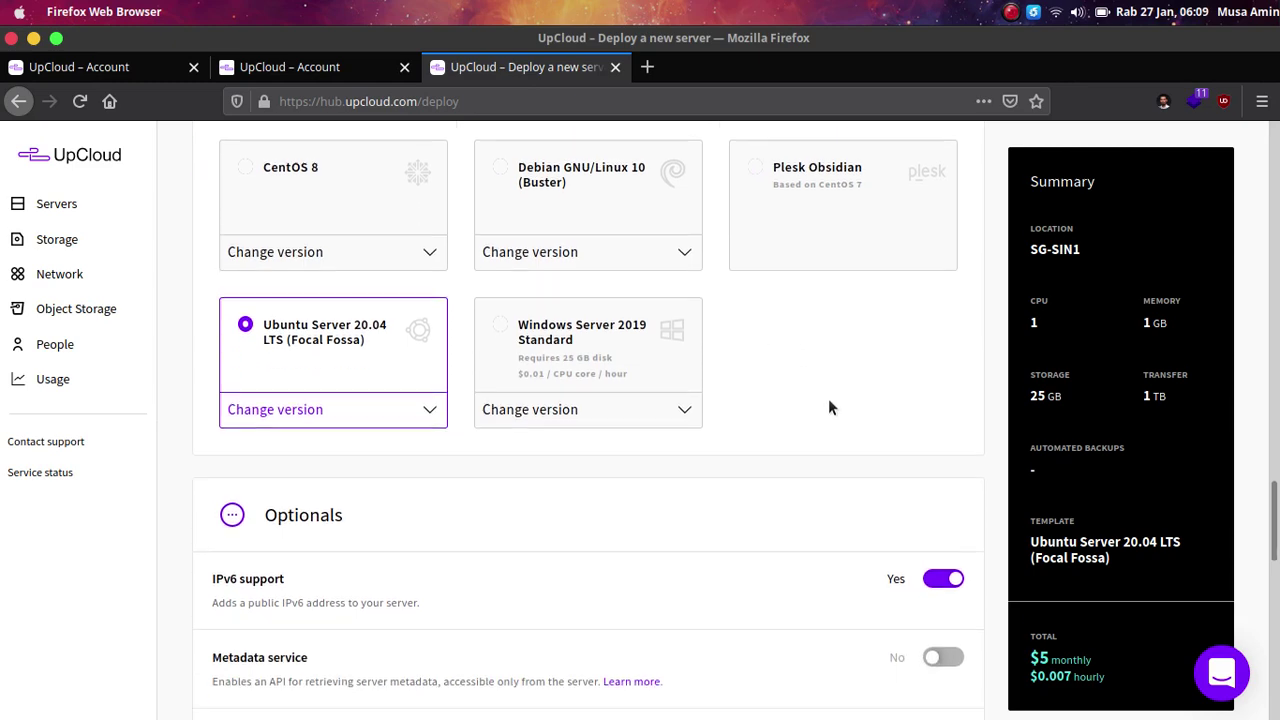
{"action": "scroll", "coordinate": [785, 374], "scroll_direction": "down", "scroll_amount": 2}
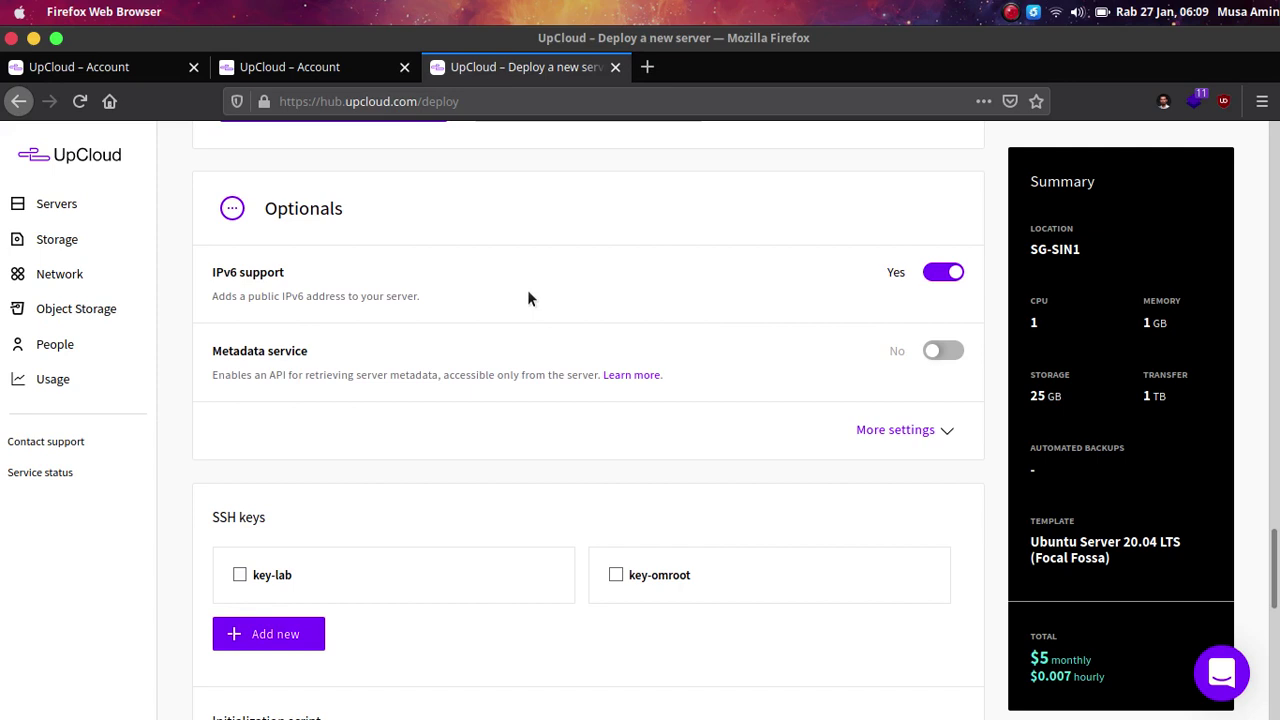
{"action": "scroll", "coordinate": [700, 350], "scroll_direction": "down", "scroll_amount": 1}
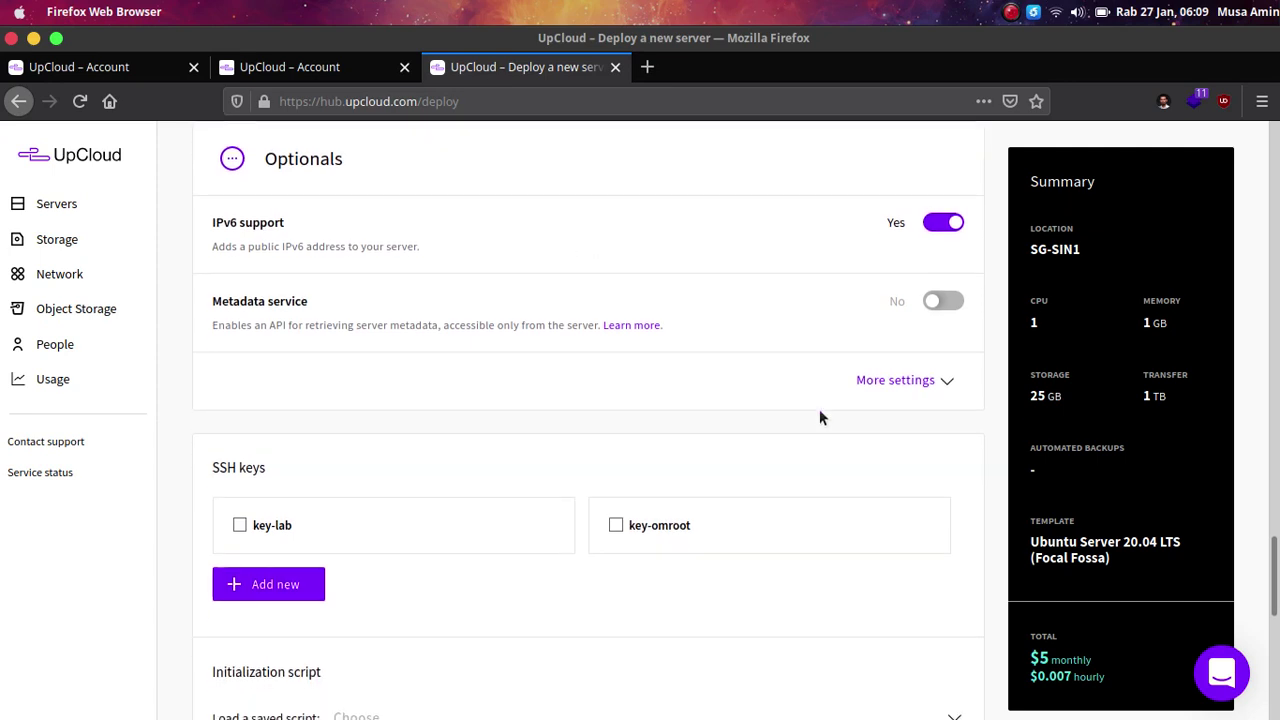
- Expand the additional settings for login methods, timezone, network adapter, display adapter and password delivery
{"action": "left_click", "coordinate": [864, 376]}
{"action": "scroll", "coordinate": [850, 370], "scroll_direction": "down", "scroll_amount": 3}
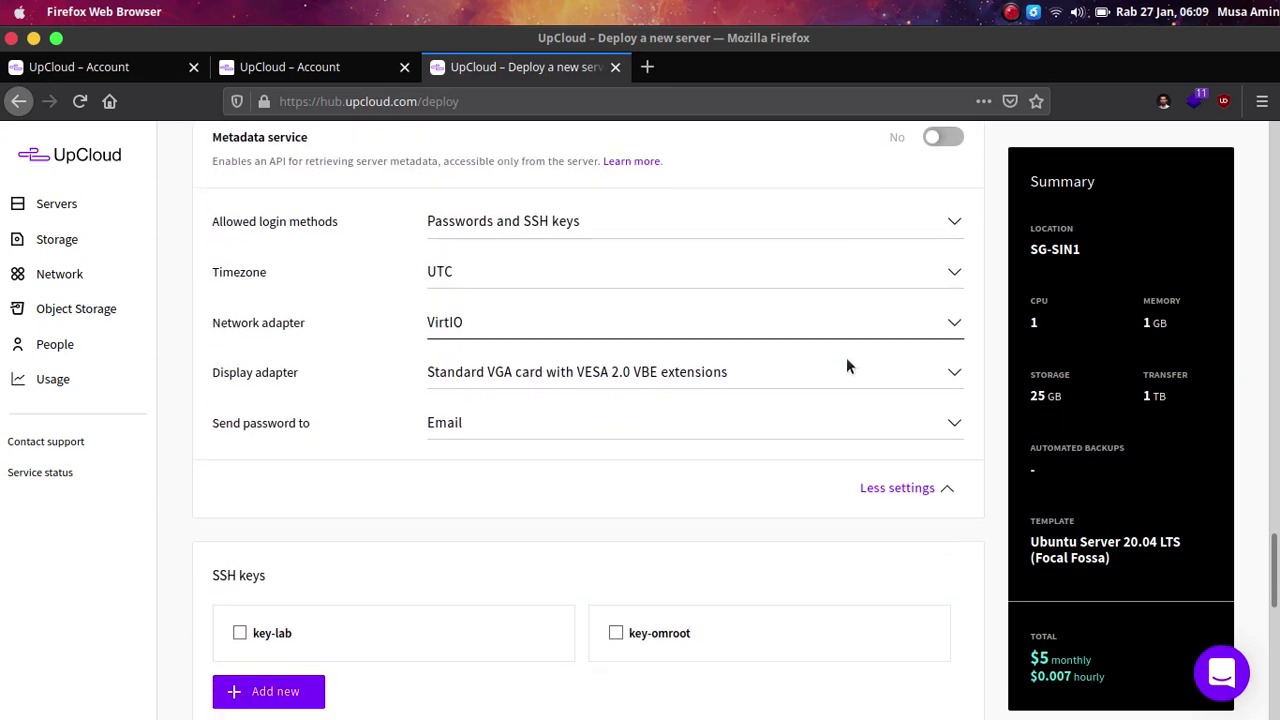
{"action": "scroll", "coordinate": [846, 367], "scroll_direction": "down", "scroll_amount": 1}
{"action": "scroll", "coordinate": [846, 367], "scroll_direction": "up", "scroll_amount": 1}
- Try the Only password login method and check its effect on the SSH keys section
{"action": "left_click", "coordinate": [956, 227]}
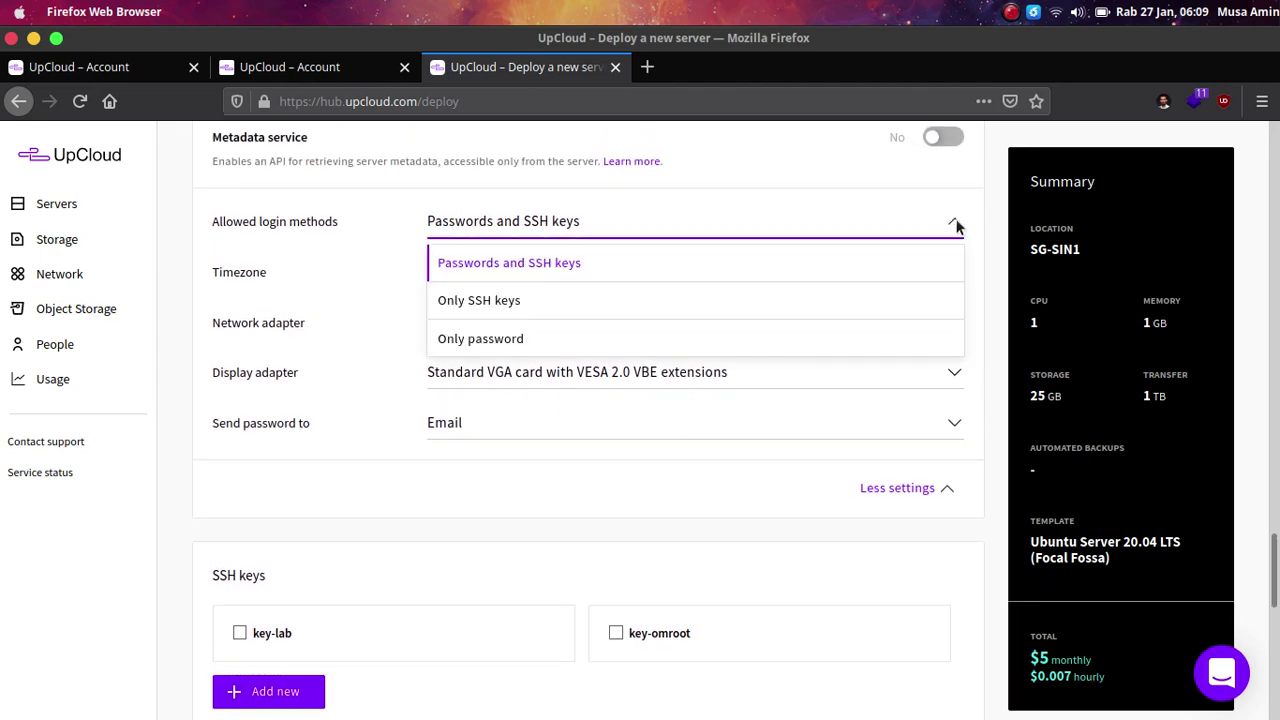
{"action": "left_click", "coordinate": [500, 338]}
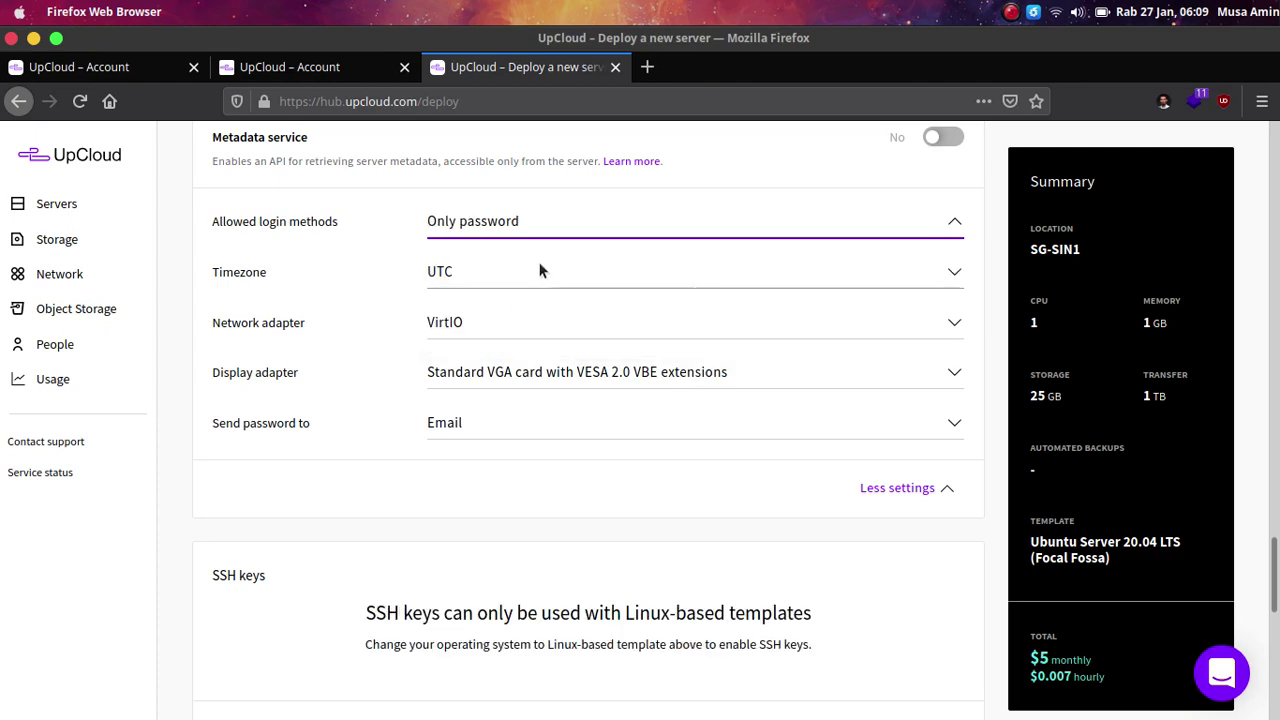
{"action": "scroll", "coordinate": [551, 273], "scroll_direction": "down", "scroll_amount": 2}
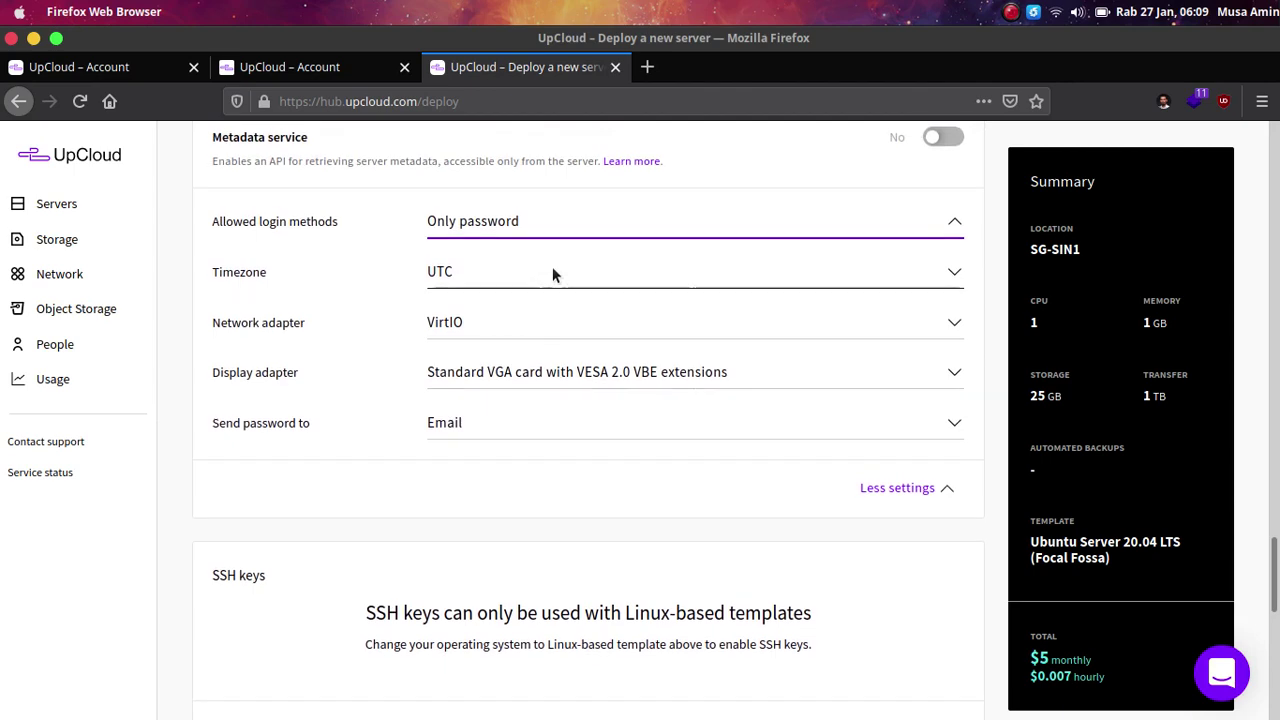
{"action": "scroll", "coordinate": [553, 274], "scroll_direction": "down", "scroll_amount": 2}
{"action": "scroll", "coordinate": [553, 274], "scroll_direction": "up", "scroll_amount": 1}
{"action": "scroll", "coordinate": [556, 258], "scroll_direction": "up", "scroll_amount": 1}
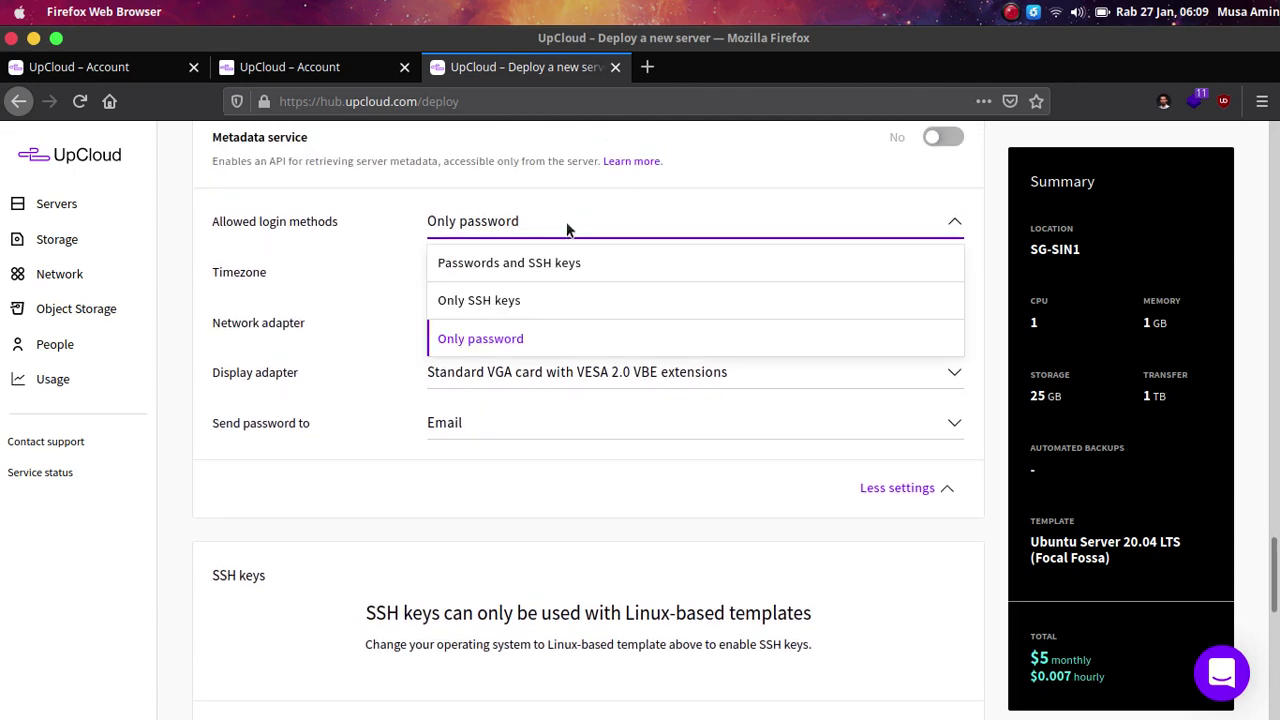
- Try the Only SSH keys login method, and switch back to Passwords and SSH keys
{"action": "left_click", "coordinate": [525, 312]}
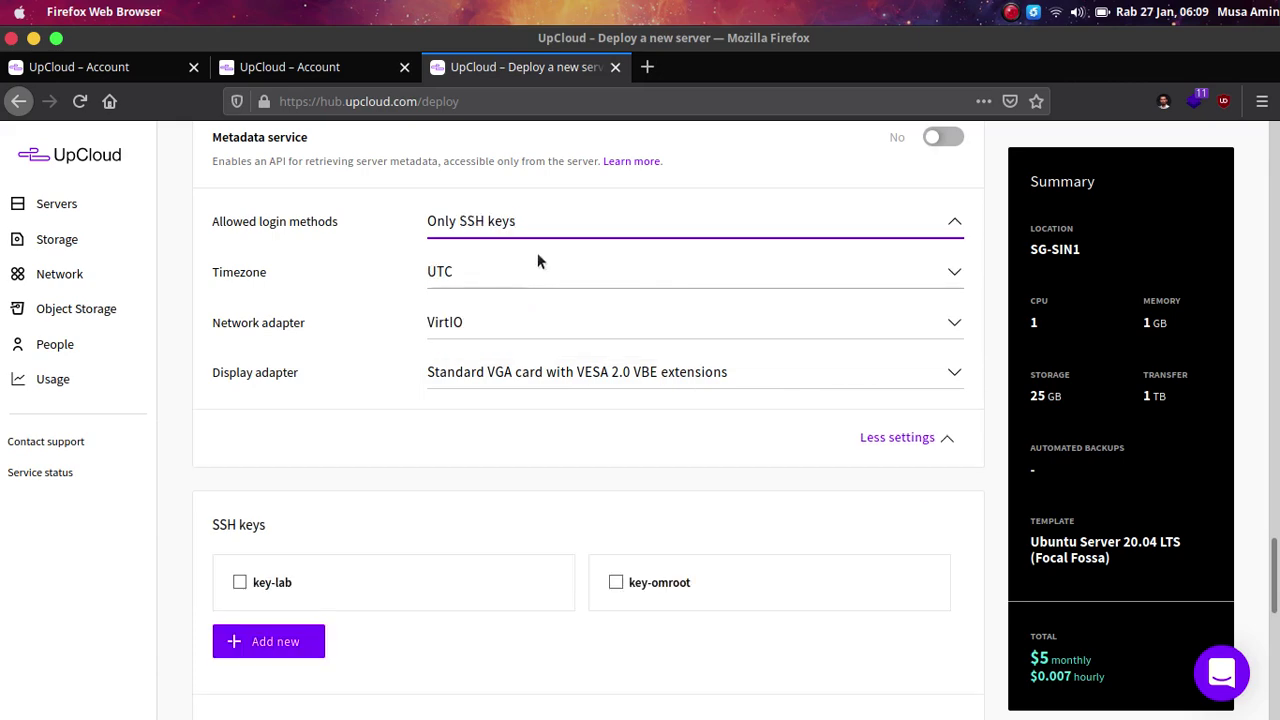
{"action": "left_click", "coordinate": [543, 232]}
{"action": "left_click", "coordinate": [535, 263]}
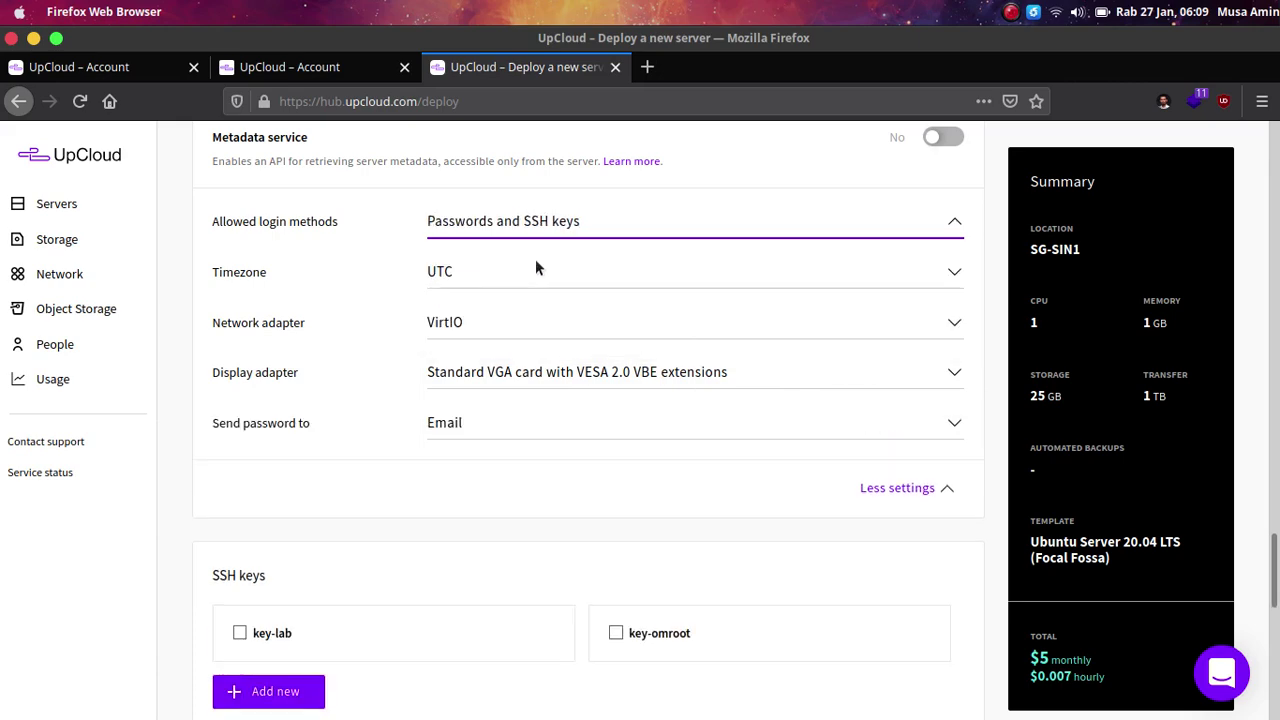
{"action": "scroll", "coordinate": [535, 262], "scroll_direction": "down", "scroll_amount": 4}
{"action": "scroll", "coordinate": [535, 268], "scroll_direction": "up", "scroll_amount": 4}
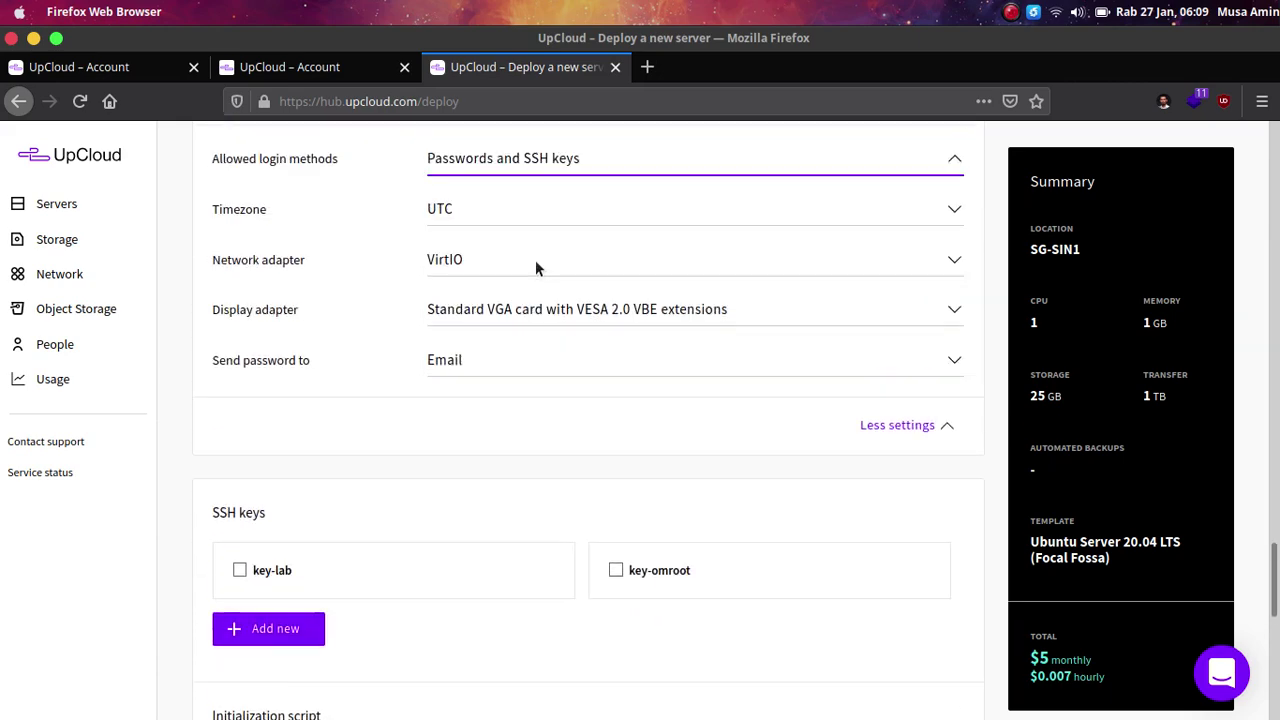
- Set the allowed login methods to Only SSH keys and select key-lab as the server's SSH key
{"action": "left_click", "coordinate": [551, 223]}
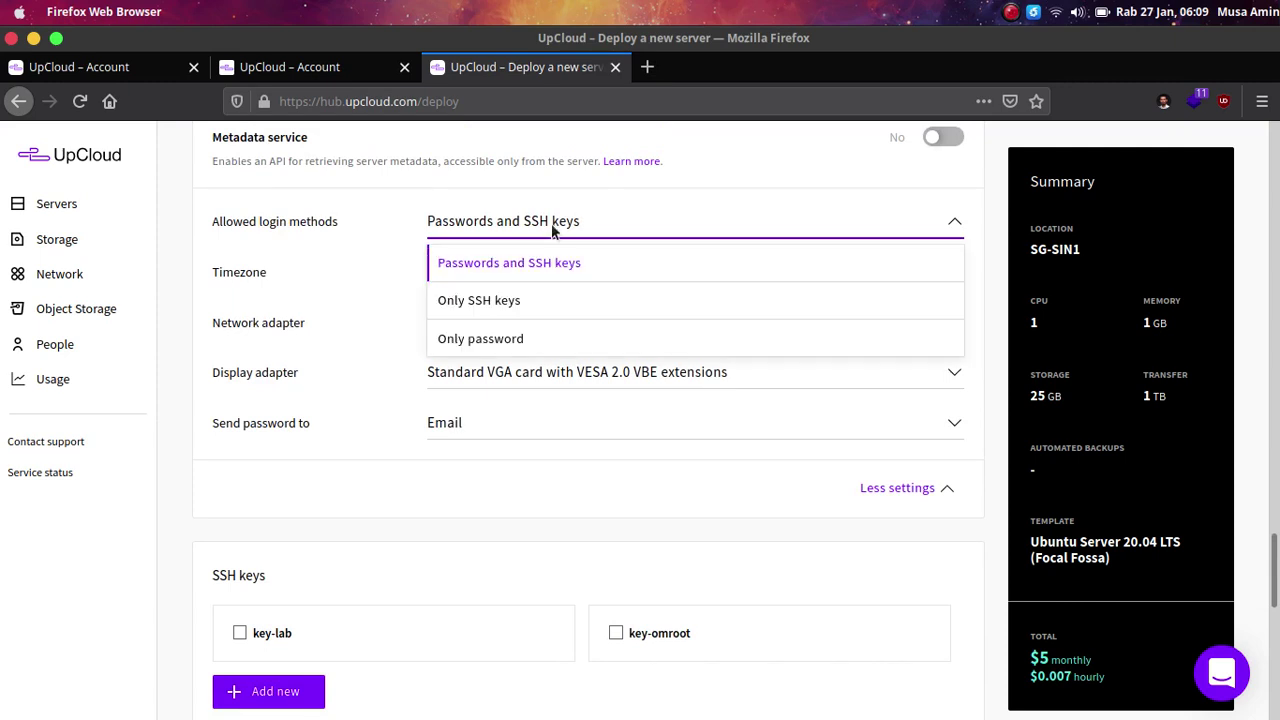
{"action": "left_click", "coordinate": [515, 302]}
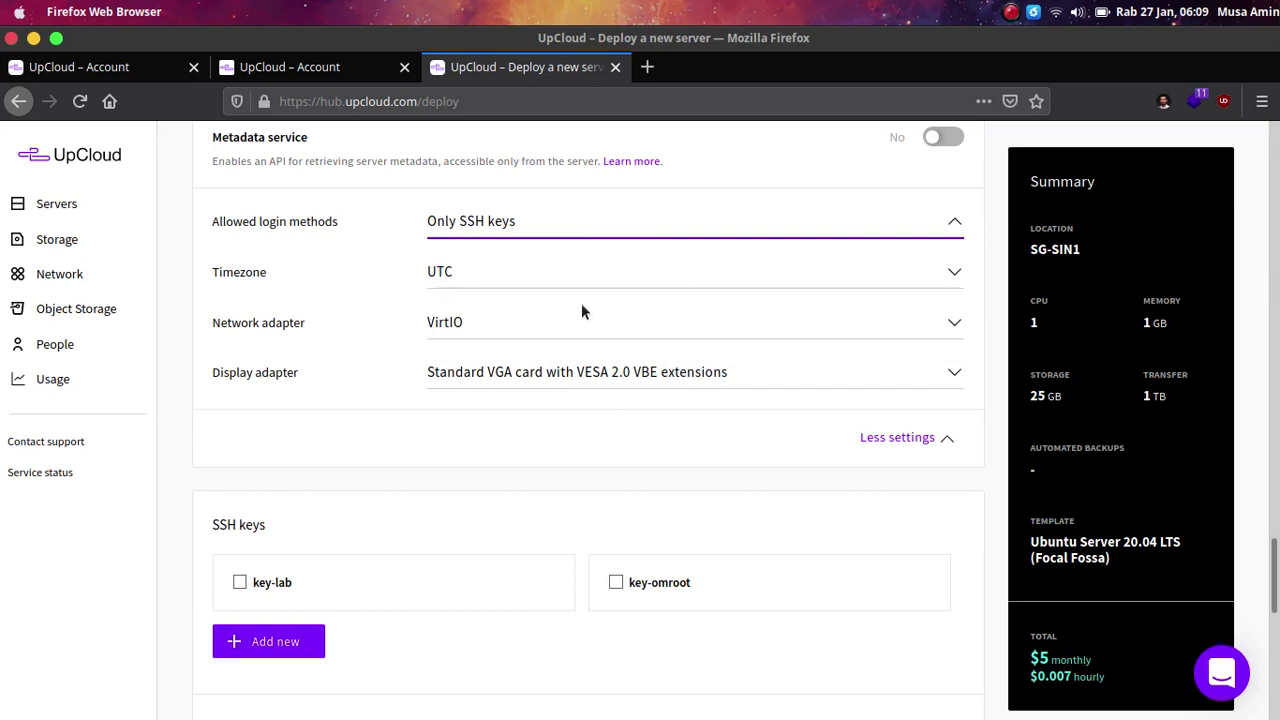
{"action": "scroll", "coordinate": [581, 303], "scroll_direction": "down", "scroll_amount": 2}
{"action": "scroll", "coordinate": [581, 303], "scroll_direction": "up", "scroll_amount": 1}
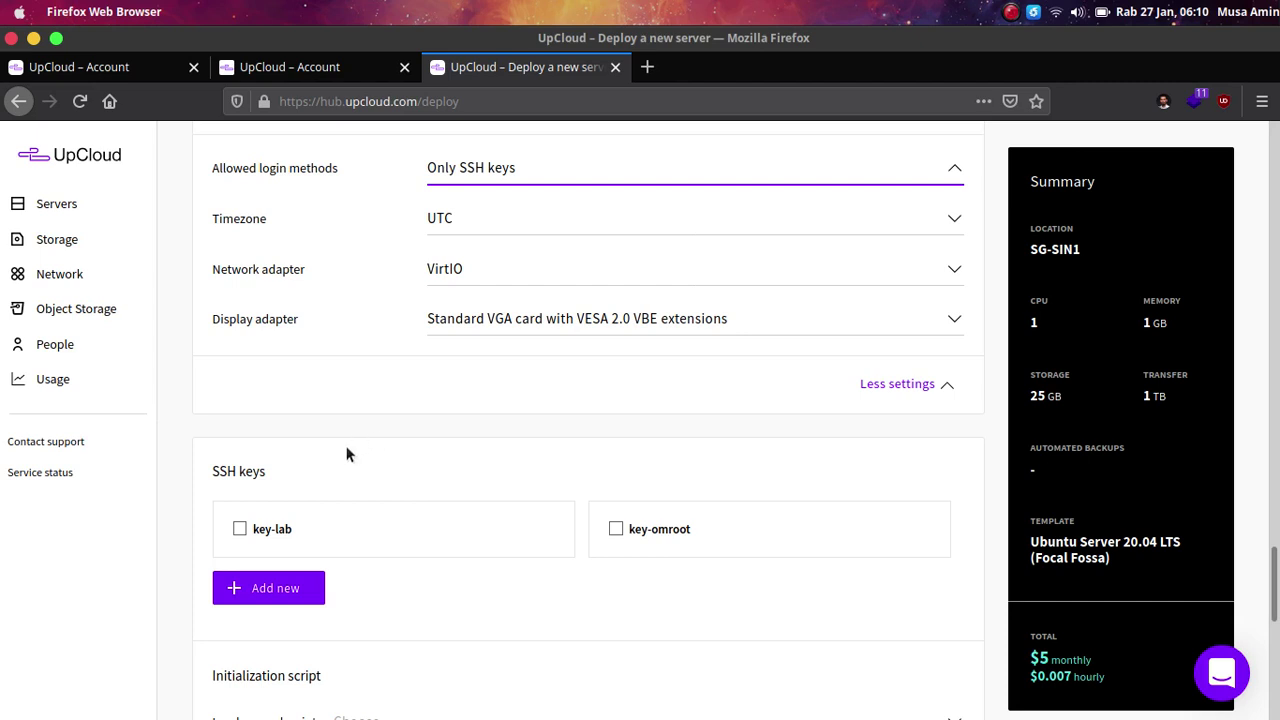
{"action": "left_click", "coordinate": [252, 531]}
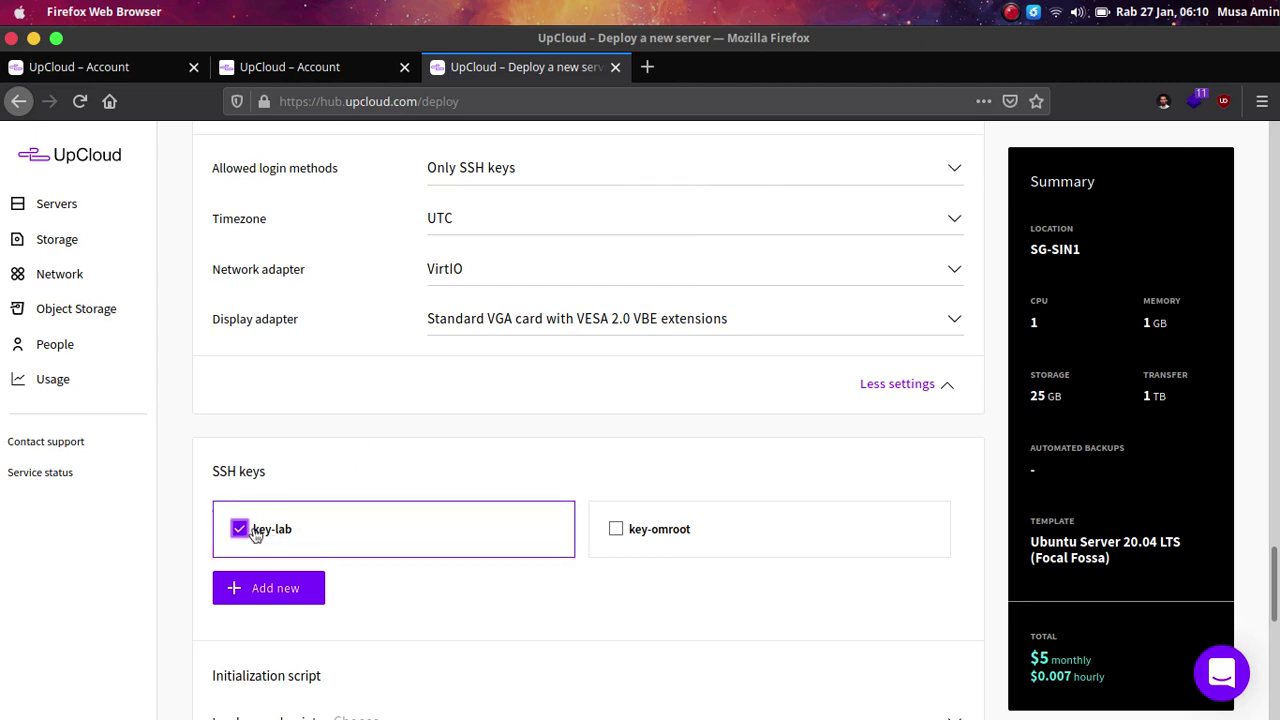
- Set the new server's timezone to Asia/Jakarta
{"action": "scroll", "coordinate": [544, 366], "scroll_direction": "up", "scroll_amount": 2}
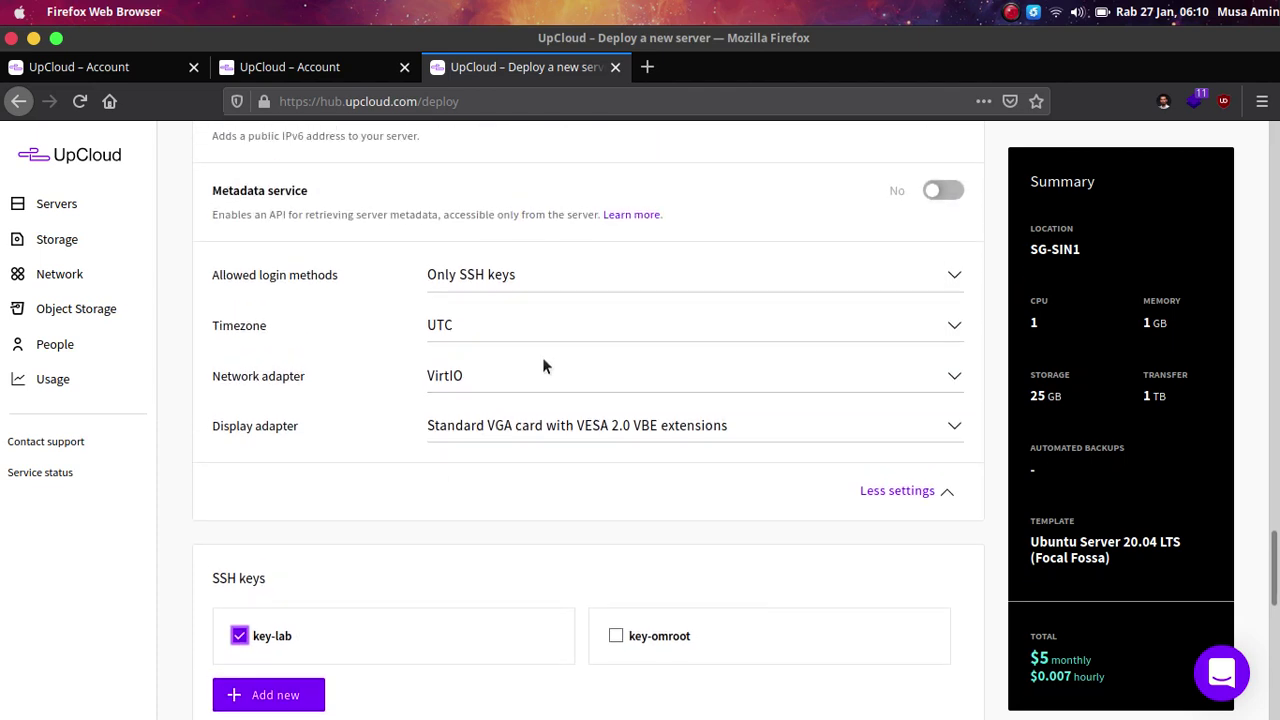
{"action": "left_click", "coordinate": [563, 328]}
{"action": "left_click", "coordinate": [563, 328]}
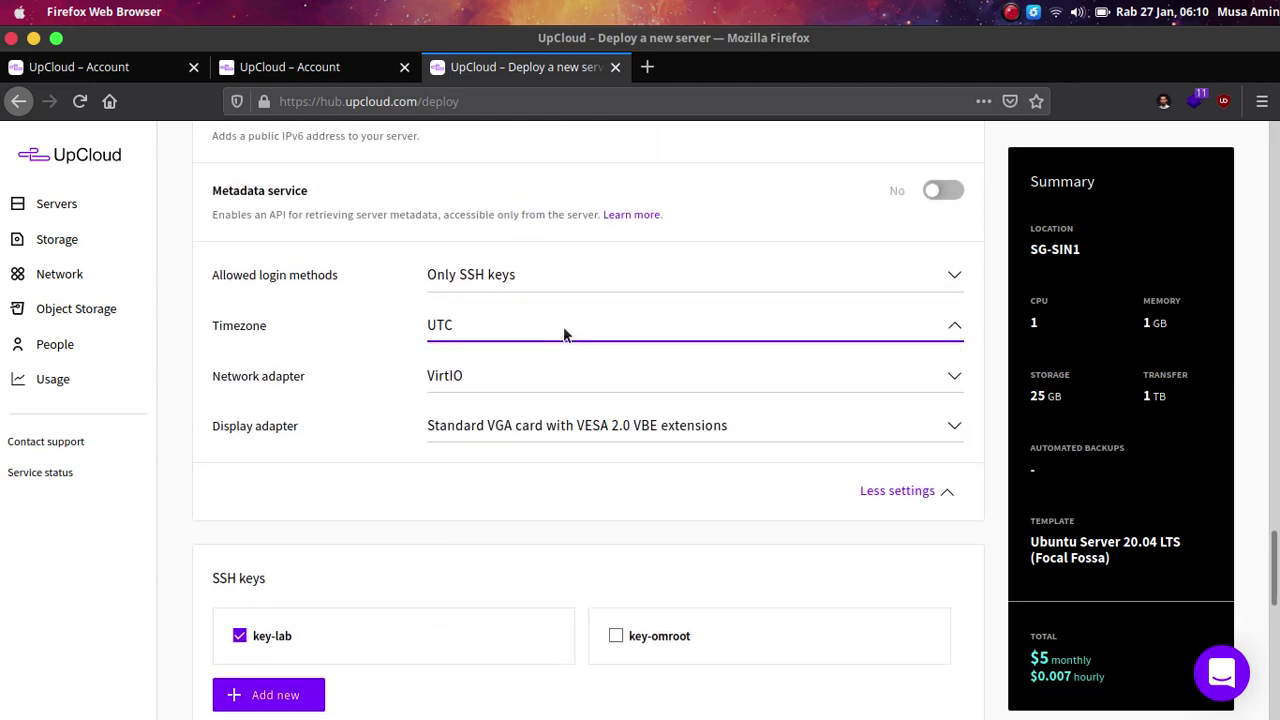
{"action": "left_click", "coordinate": [563, 326]}
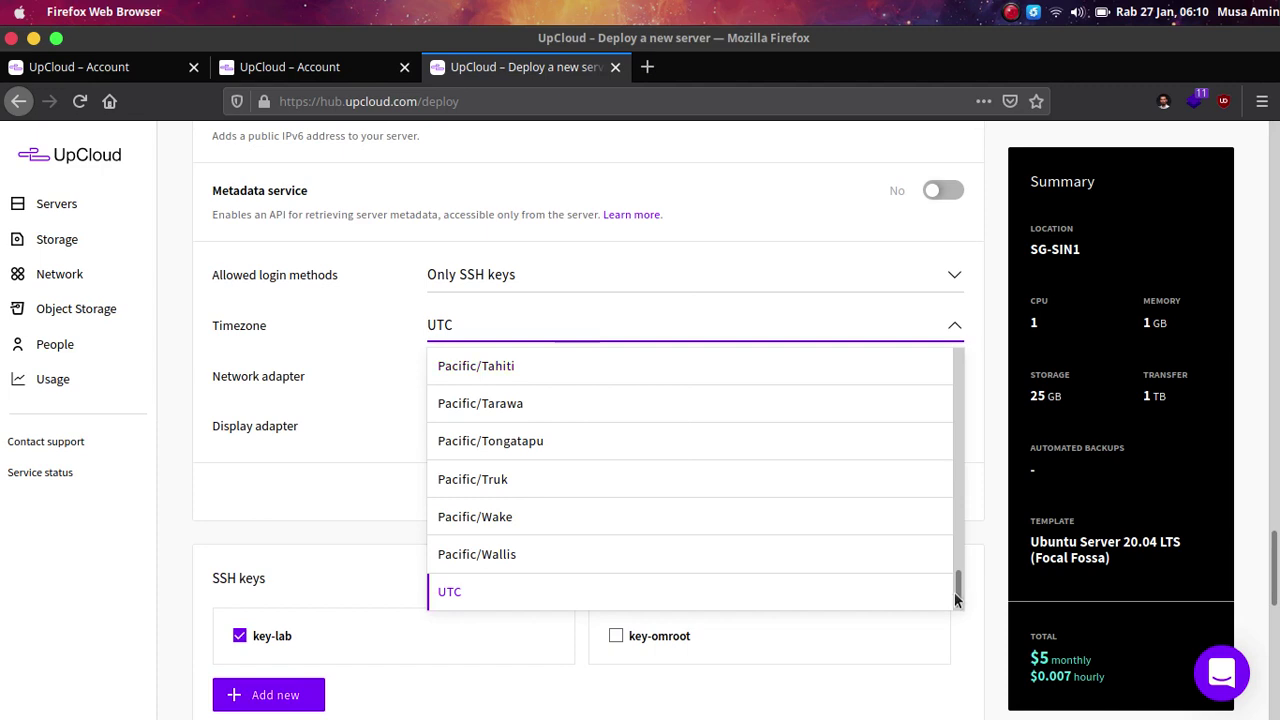
{"action": "left_click", "coordinate": [958, 497]}
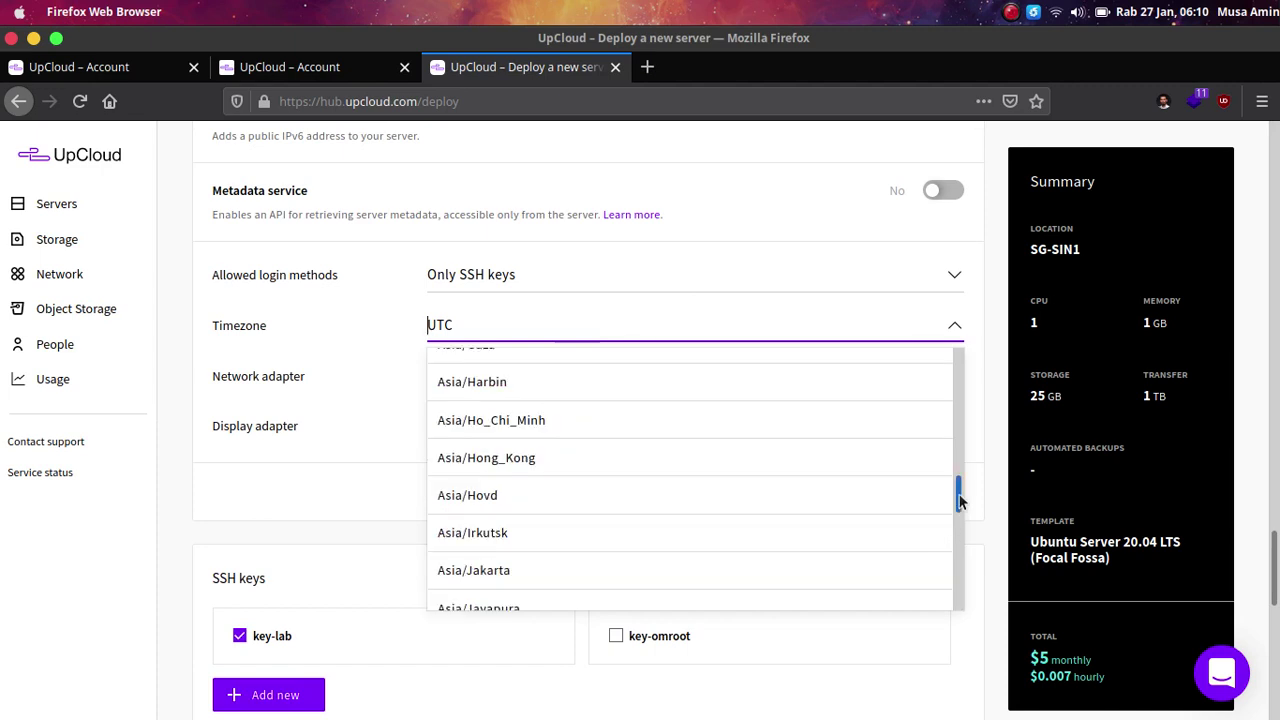
{"action": "left_click", "coordinate": [648, 572]}
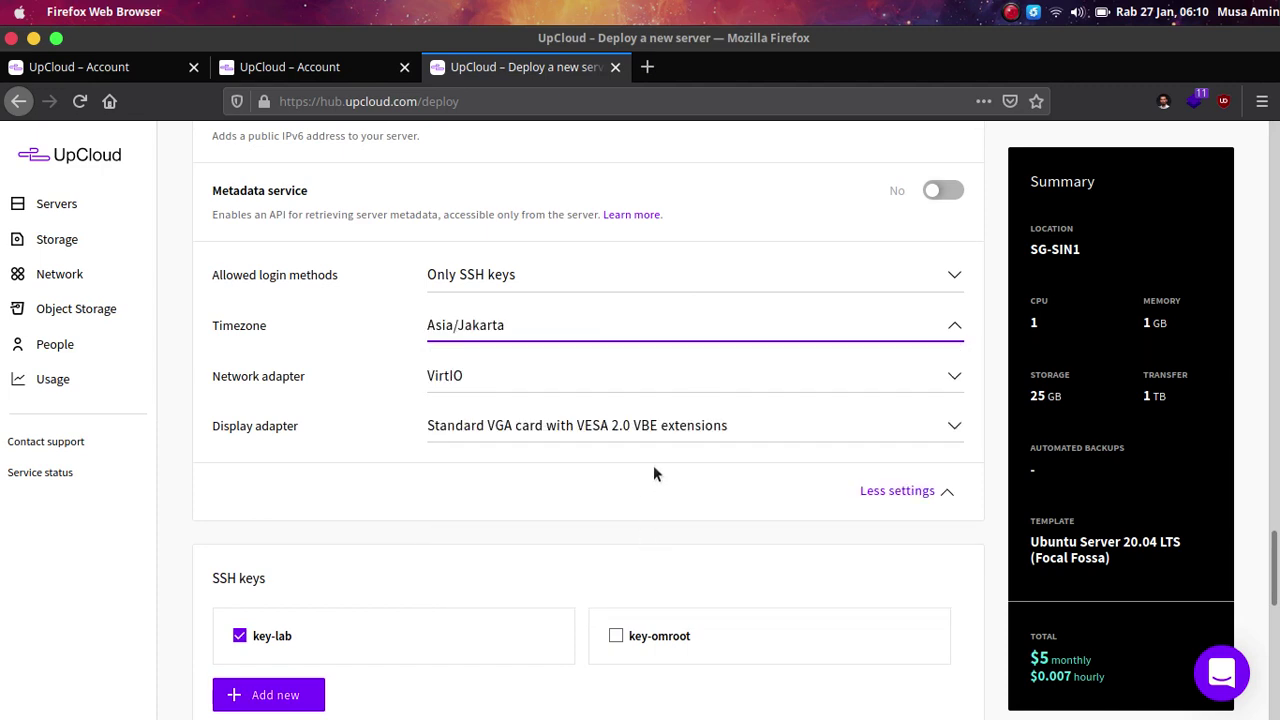
{"action": "left_click", "coordinate": [649, 505]}
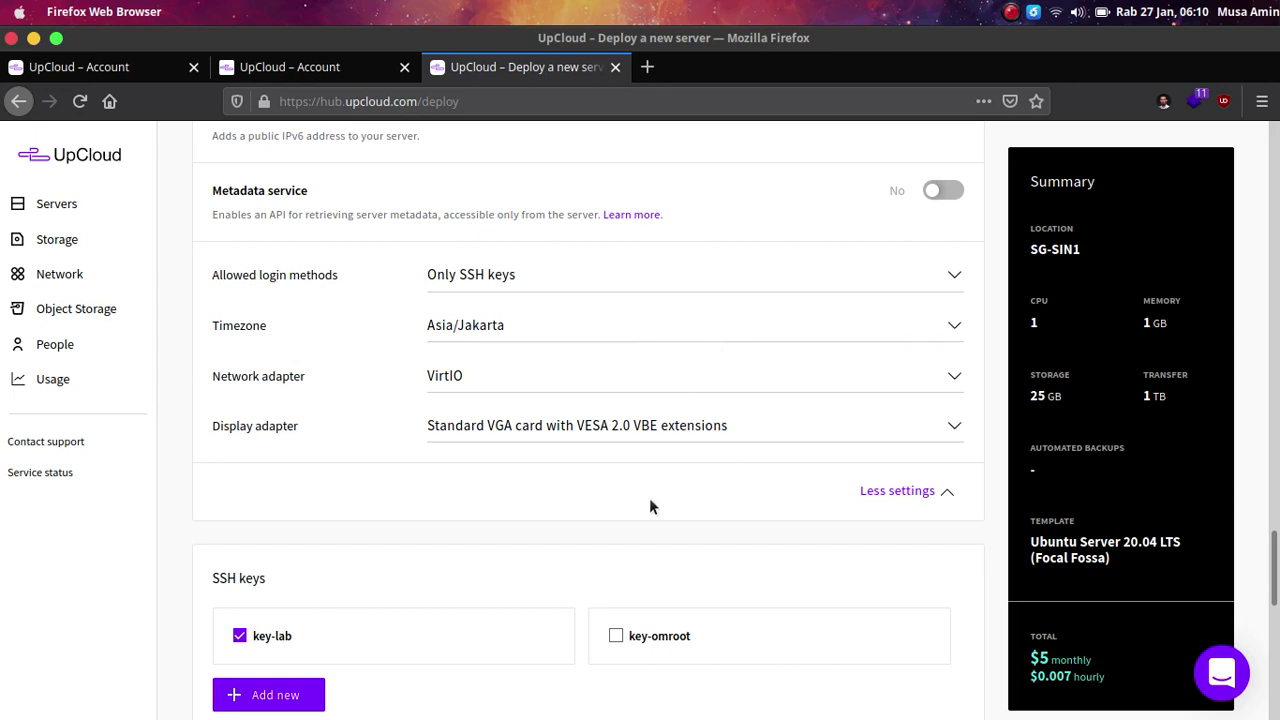
- Shorten both the hostname and the description of the new server to ubuntu
{"action": "scroll", "coordinate": [522, 497], "scroll_direction": "down", "scroll_amount": 4}
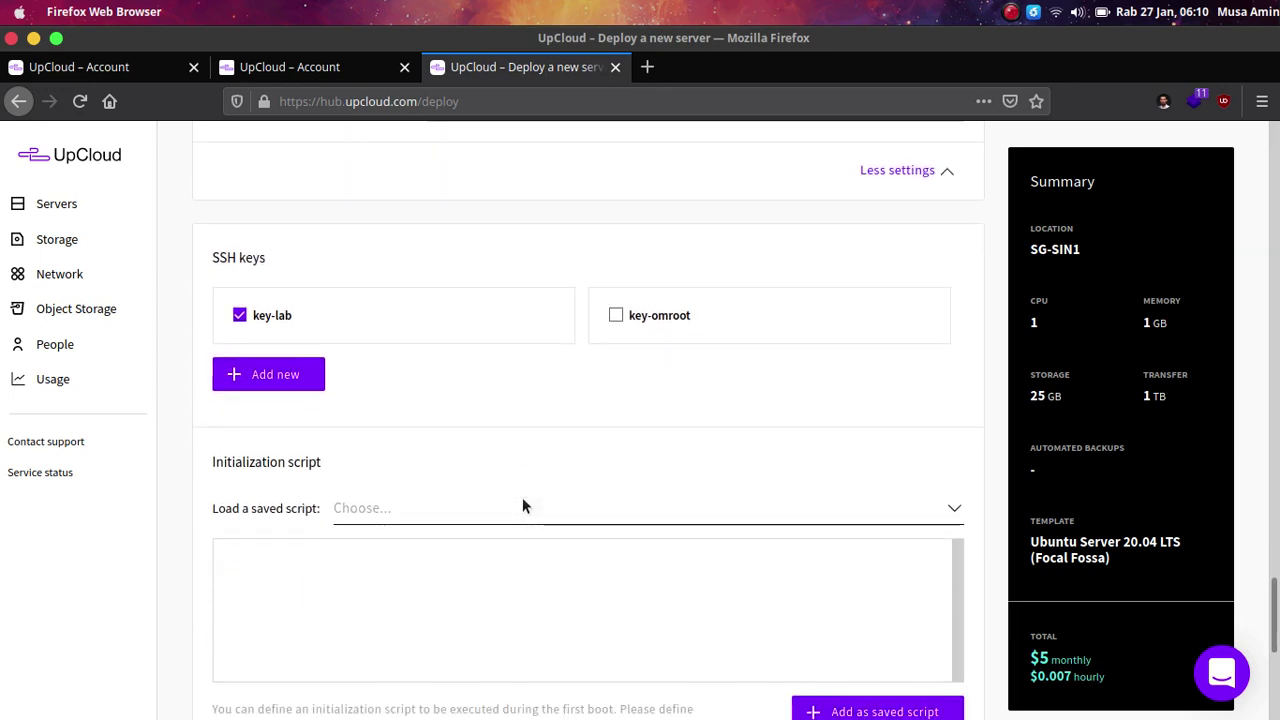
{"action": "scroll", "coordinate": [522, 497], "scroll_direction": "down", "scroll_amount": 3}
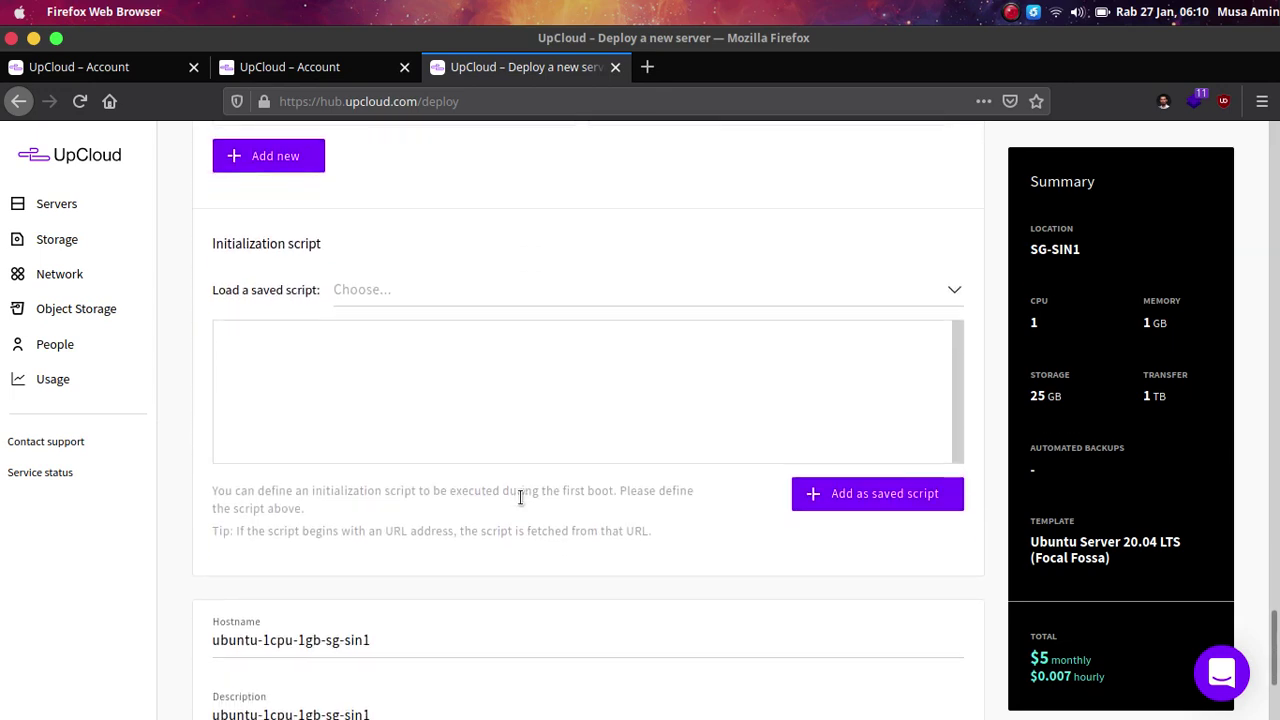
{"action": "scroll", "coordinate": [520, 497], "scroll_direction": "down", "scroll_amount": 3}
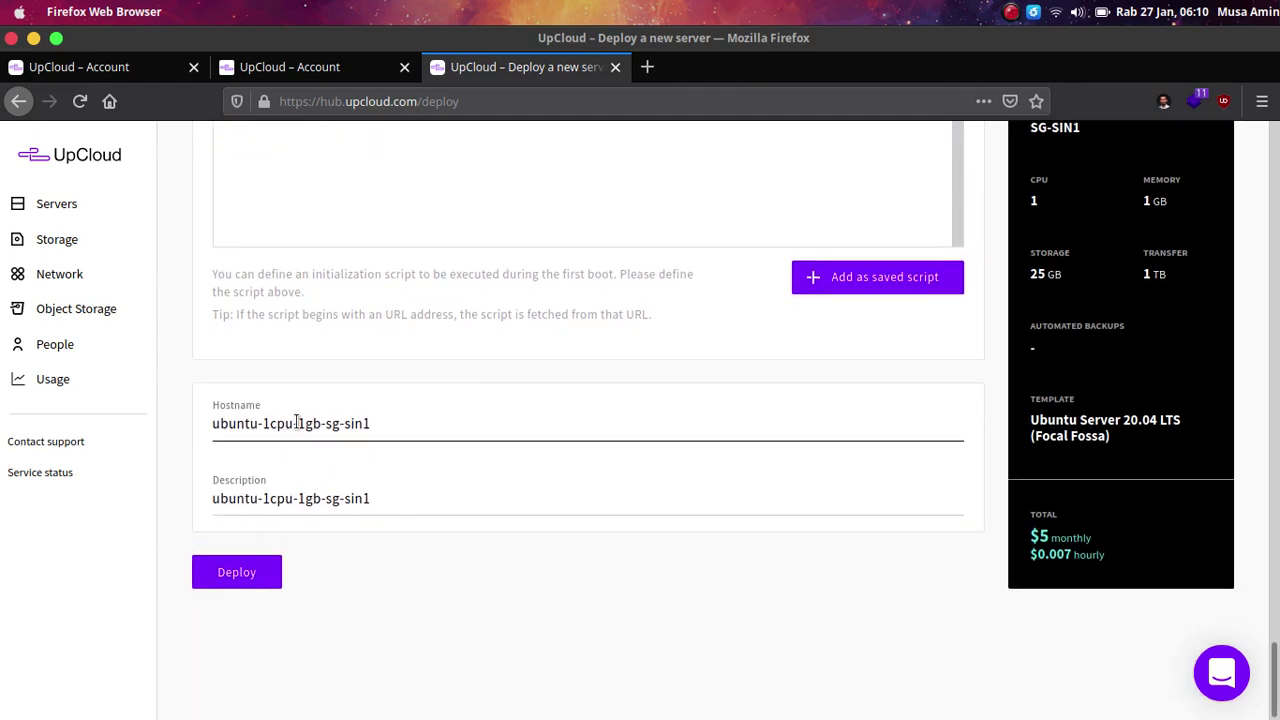
{"action": "left_click_drag", "start_coordinate": [258, 424], "coordinate": [560, 457]}
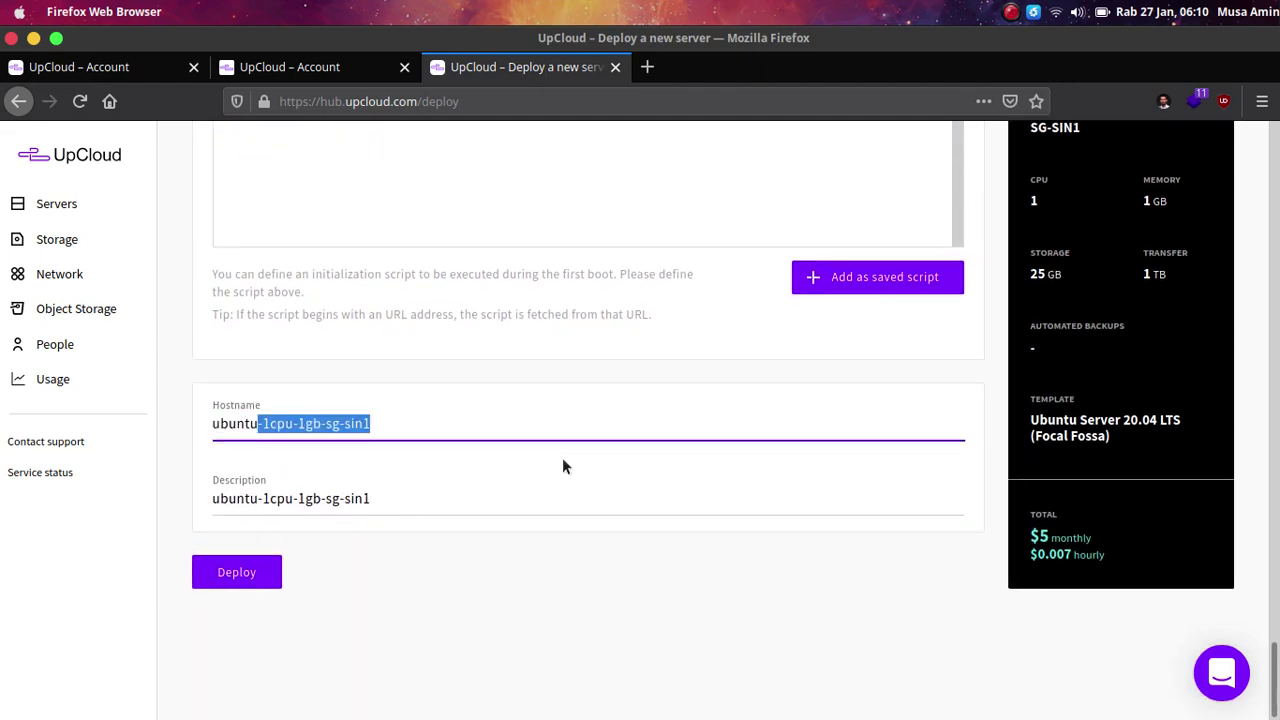
{"action": "key", "text": "BackSpace"}
{"action": "left_click_drag", "start_coordinate": [262, 498], "coordinate": [457, 505]}
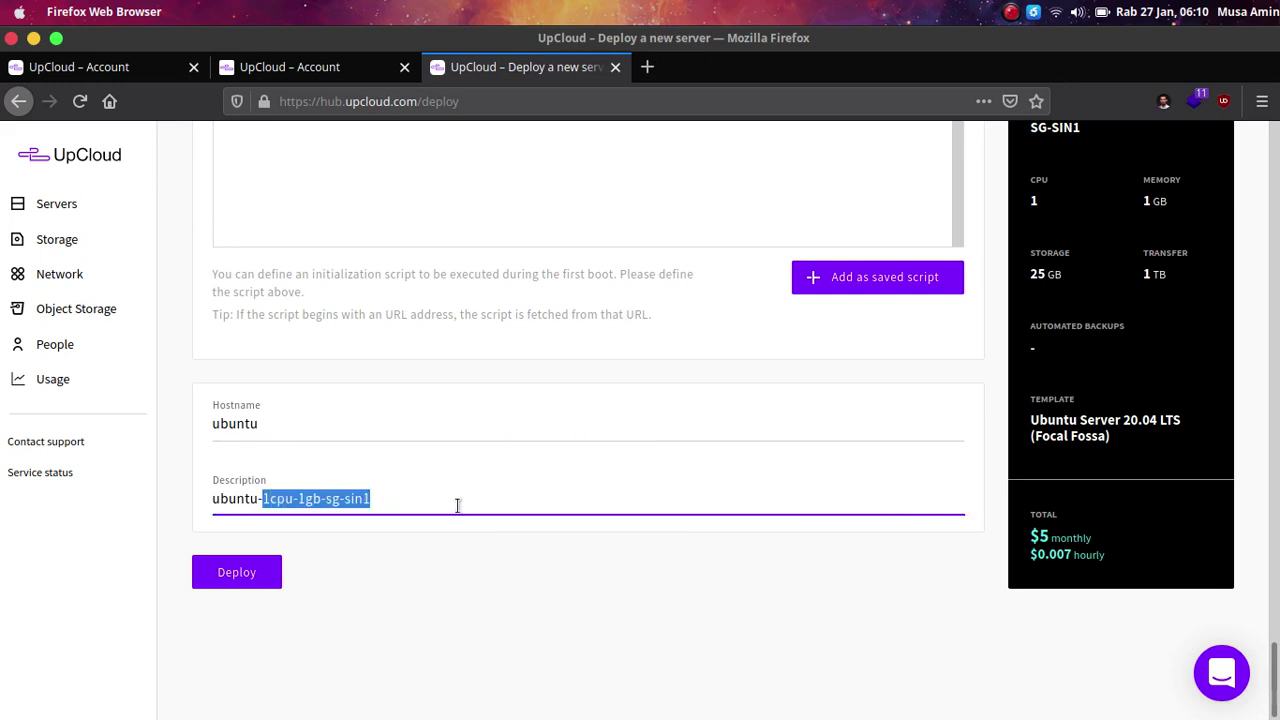
{"action": "key", "text": "BackSpace"}
{"action": "key", "text": "BackSpace"}
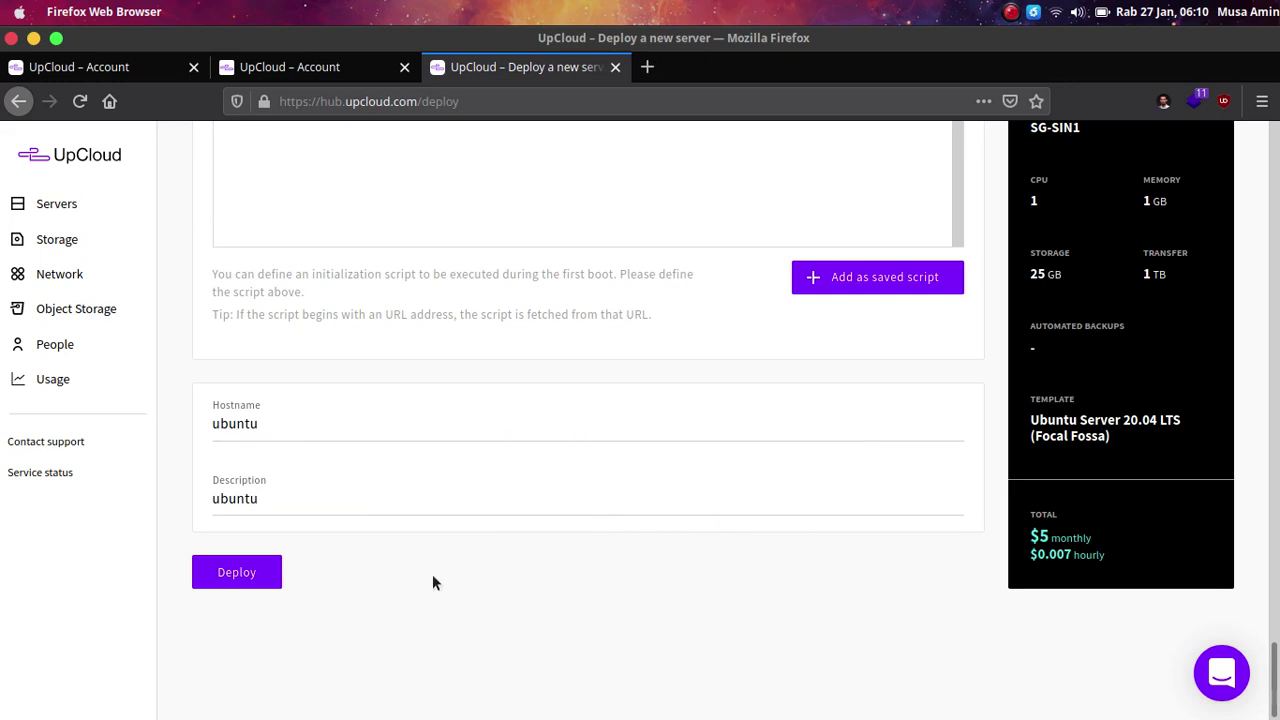
- Review the summary of the server's location, resources, template and price, and deploy the server
{"action": "left_click", "coordinate": [980, 600]}
{"action": "scroll", "coordinate": [980, 600], "scroll_direction": "up", "scroll_amount": 2}
{"action": "scroll", "coordinate": [980, 600], "scroll_direction": "down", "scroll_amount": 1}
{"action": "scroll", "coordinate": [980, 600], "scroll_direction": "up", "scroll_amount": 1}
{"action": "scroll", "coordinate": [1100, 450], "scroll_direction": "up", "scroll_amount": 1}
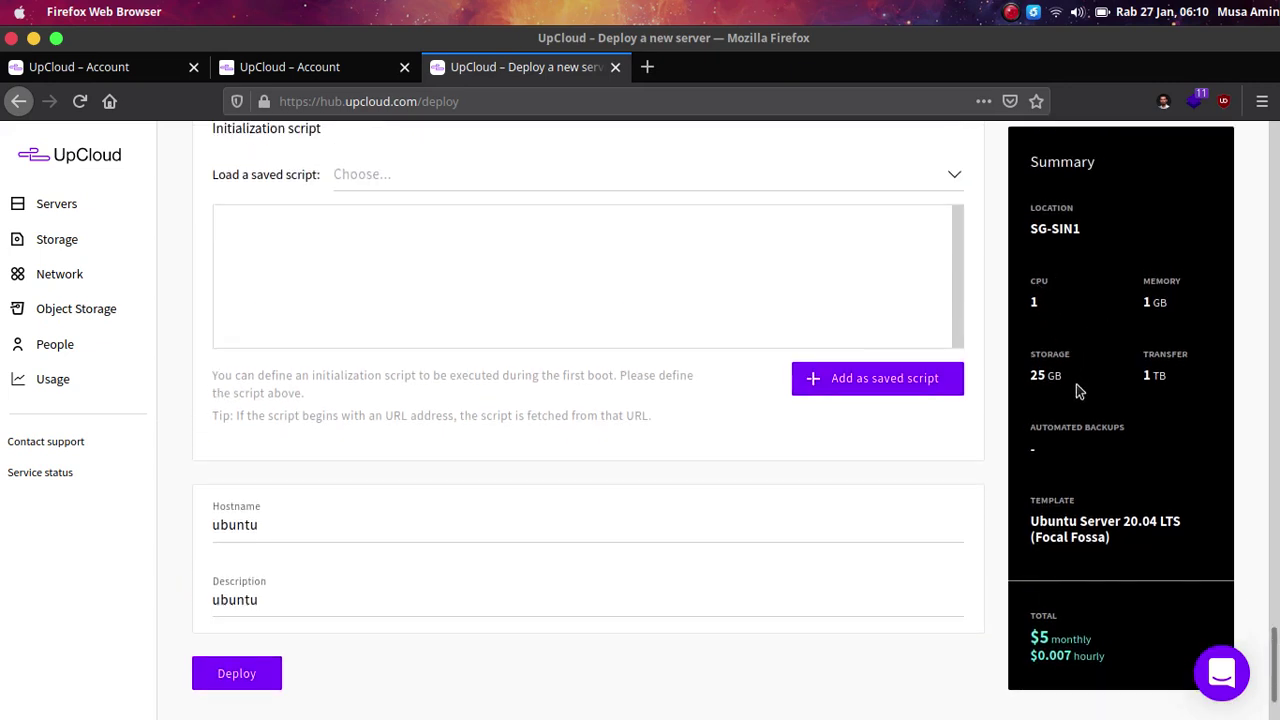
{"action": "double_click", "coordinate": [1068, 229]}
{"action": "triple_click", "coordinate": [1068, 229]}
{"action": "left_click", "coordinate": [1082, 300]}
{"action": "scroll", "coordinate": [1104, 575], "scroll_direction": "down", "scroll_amount": 1}
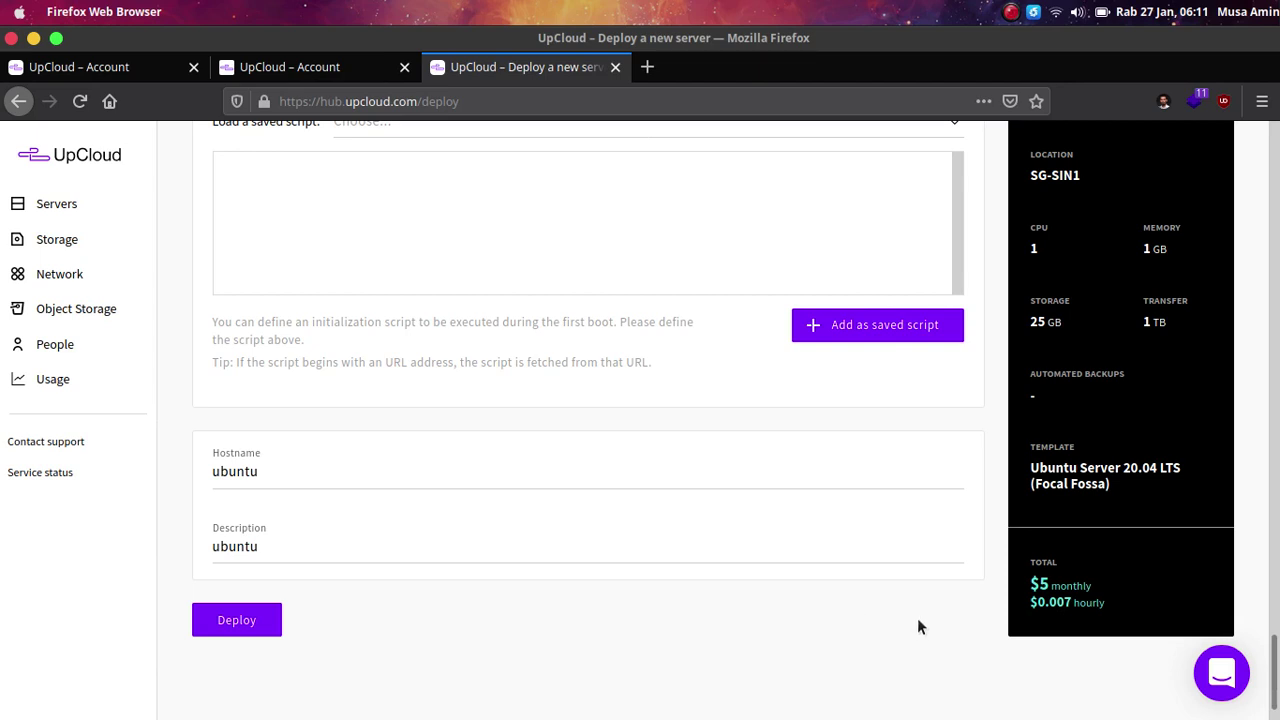
{"action": "left_click", "coordinate": [259, 621]}
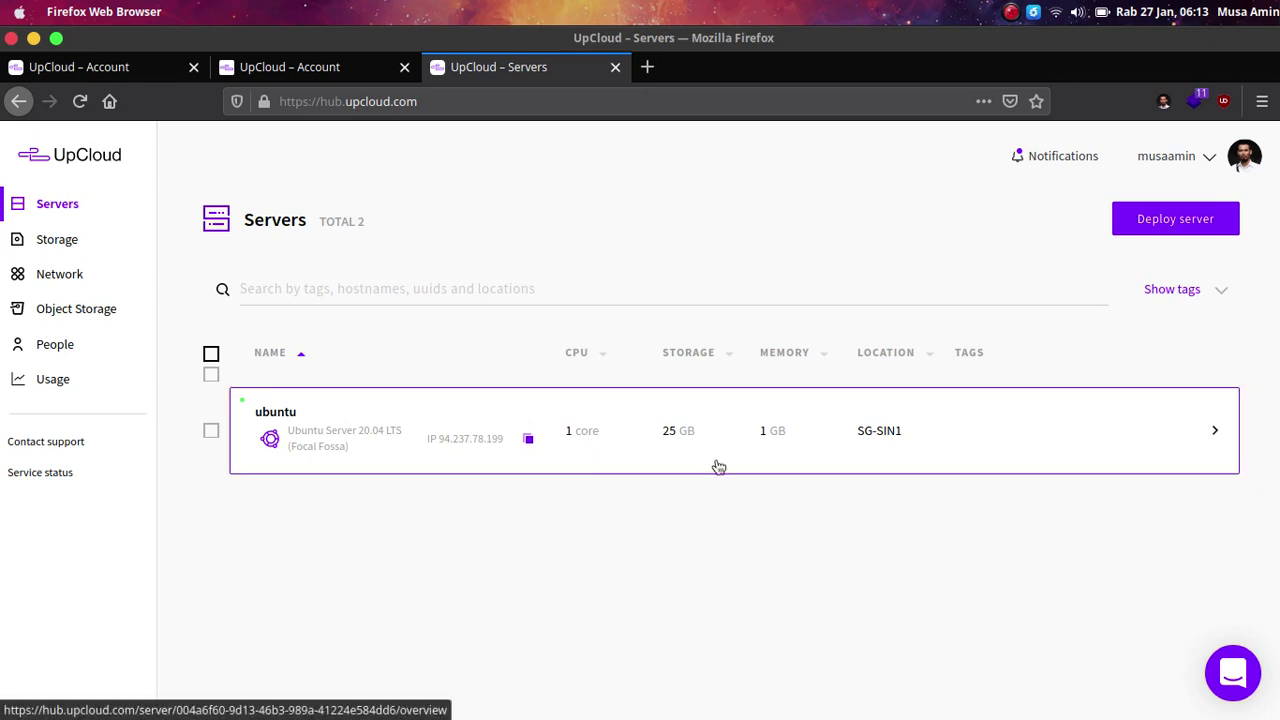
- Read the notification about the server's deployment and remove it from the notifications
{"action": "left_click", "coordinate": [1052, 164]}
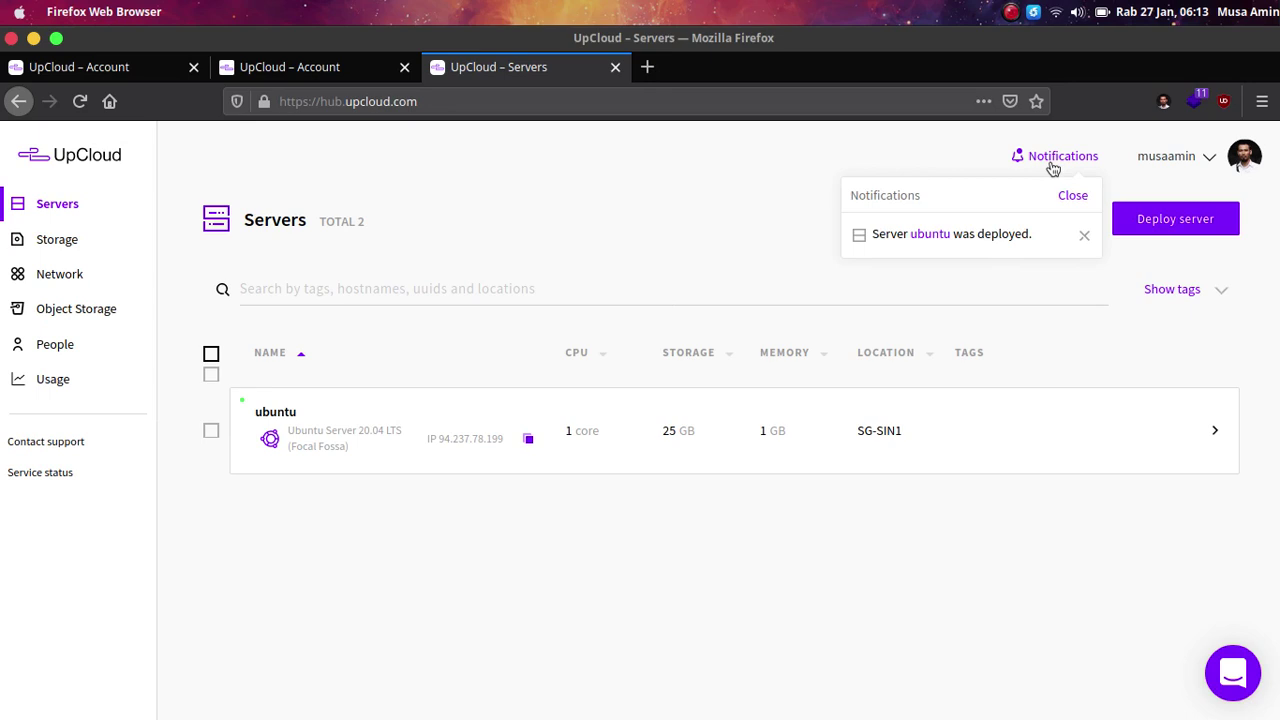
{"action": "left_click", "coordinate": [1072, 196]}
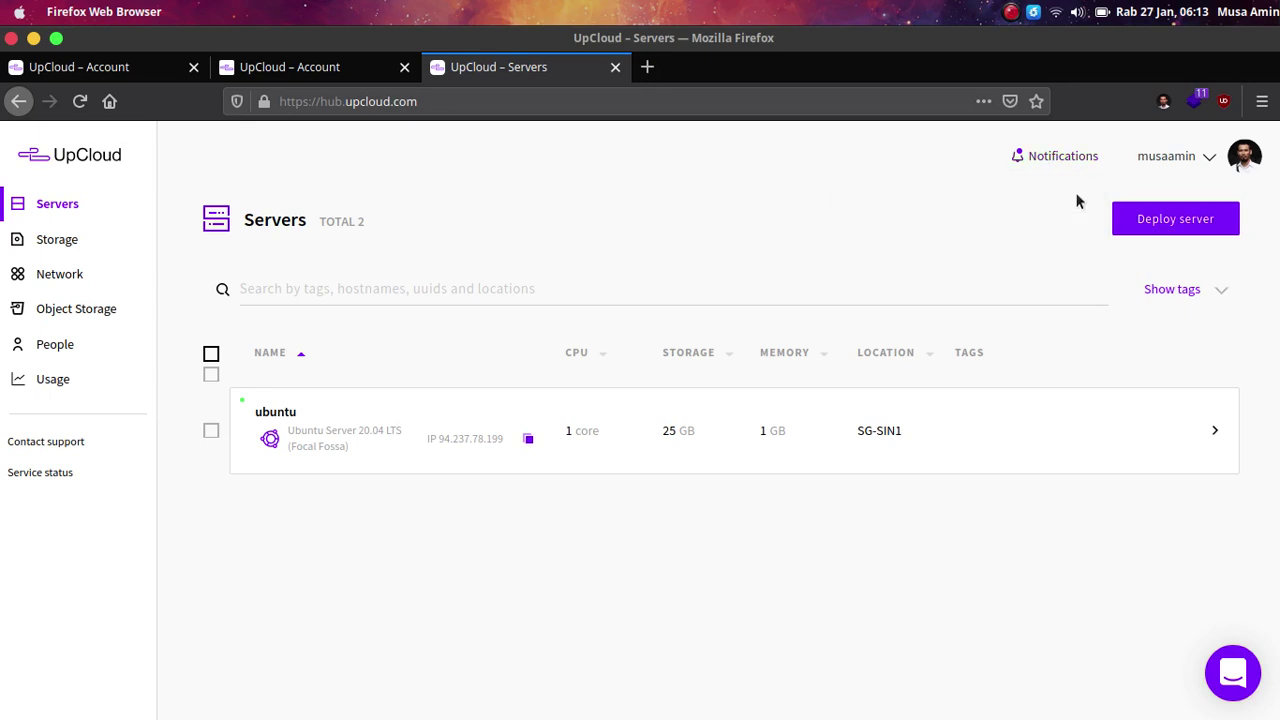
{"action": "left_click", "coordinate": [1062, 160]}
{"action": "left_click", "coordinate": [1081, 238]}
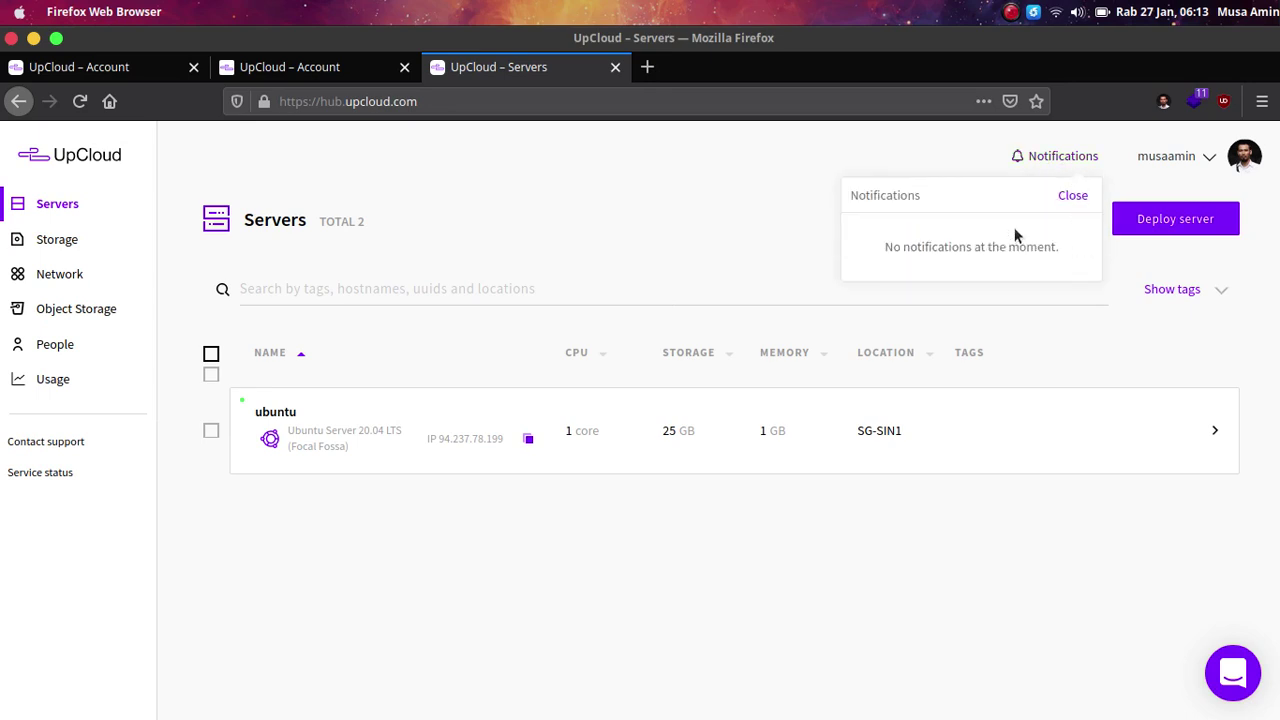
{"action": "left_click", "coordinate": [919, 162]}
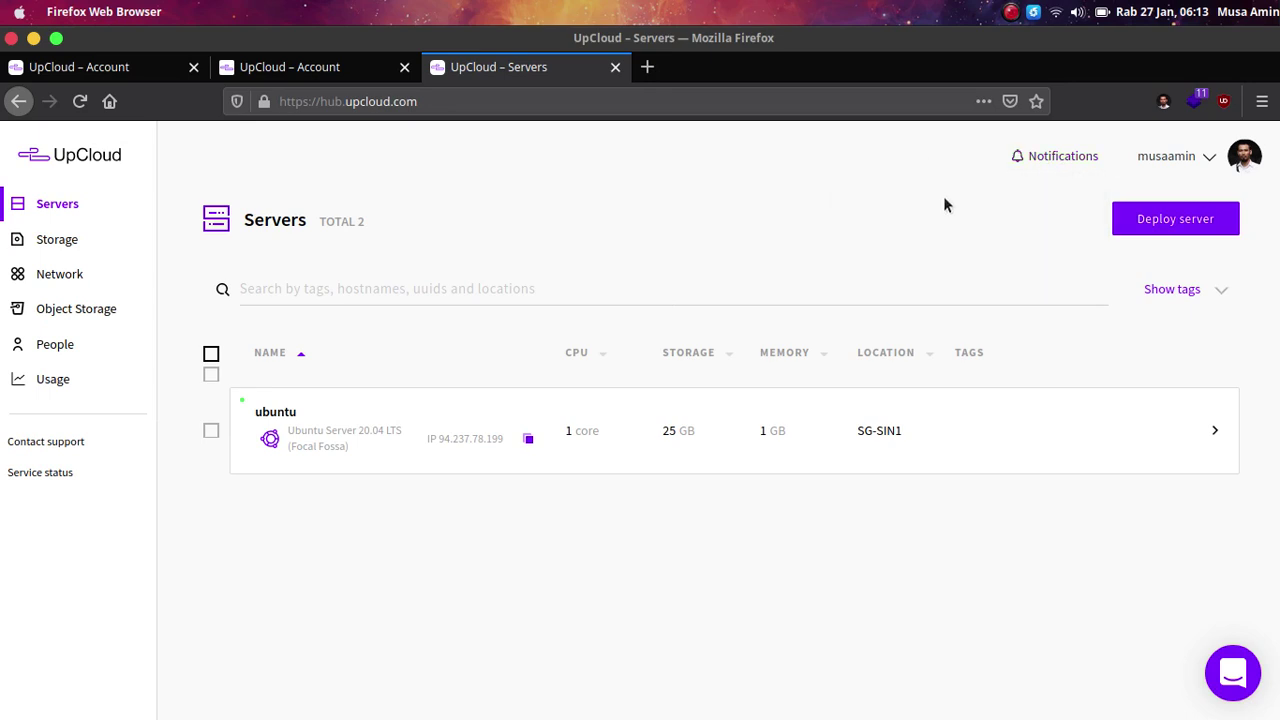
- Copy the new server's IP address and set it as the ubuntu host's HostName, 94.237.78.199, in ~/.ssh/config in Sublime Text
{"action": "left_click", "coordinate": [529, 440]}
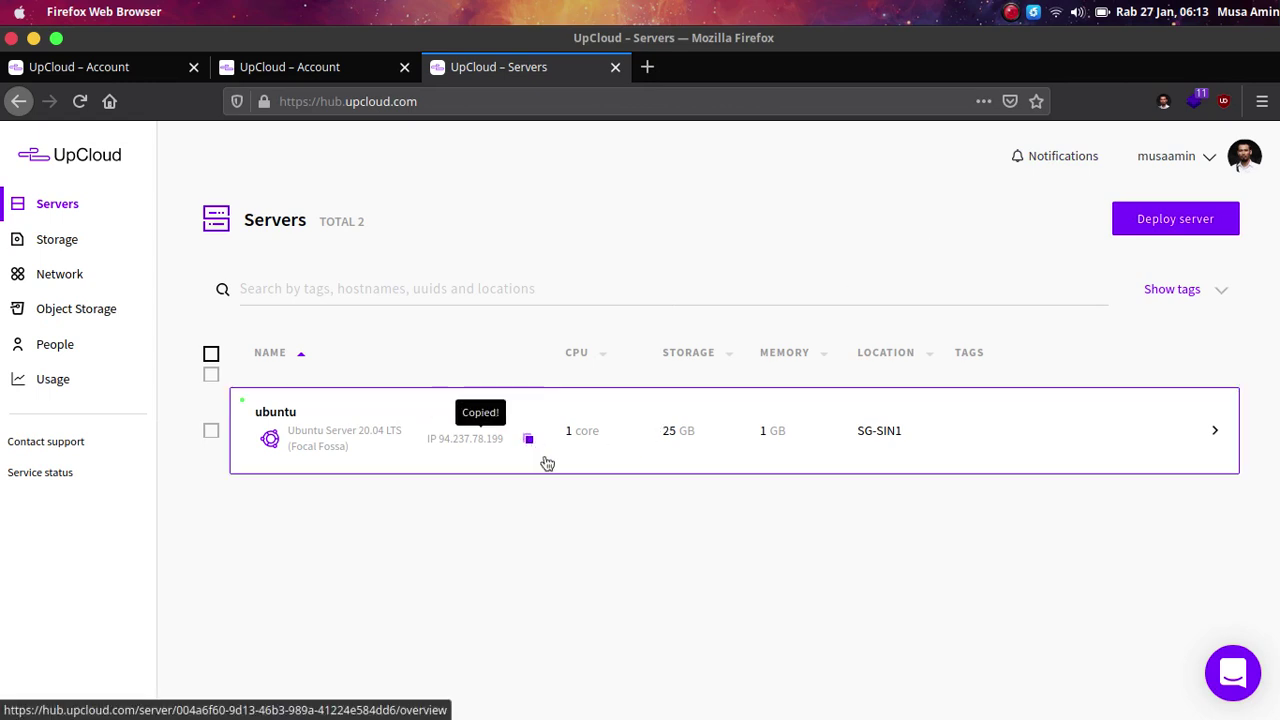
{"action": "mouse_move", "coordinate": [709, 717]}
{"action": "left_click", "coordinate": [649, 692]}
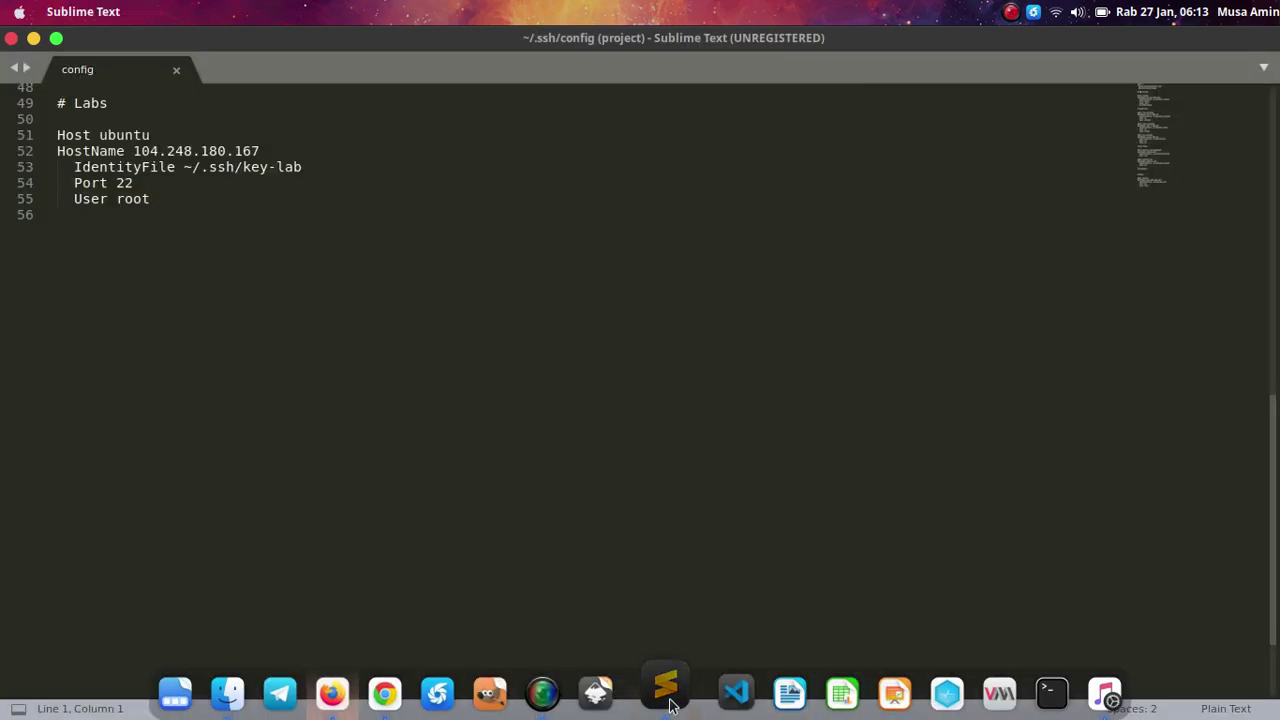
{"action": "left_click", "coordinate": [133, 150]}
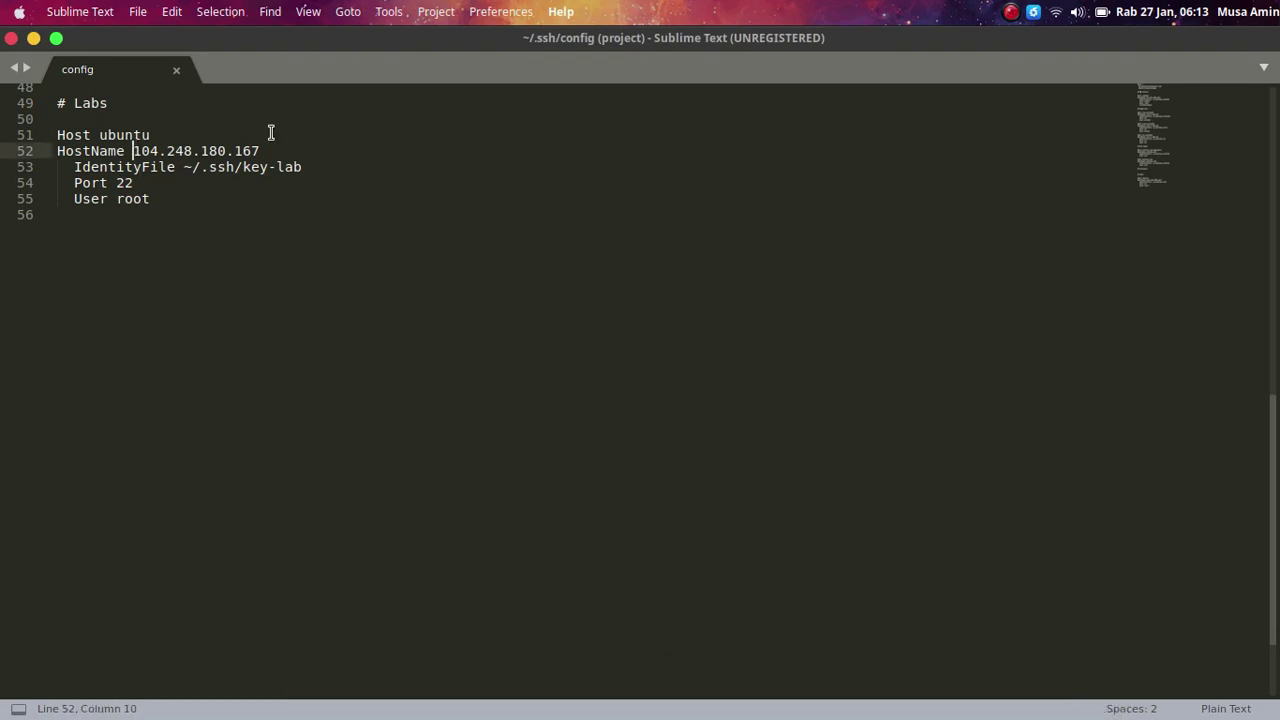
{"action": "left_click", "coordinate": [264, 150], "text": "shift"}
{"action": "key", "text": "ctrl+v"}
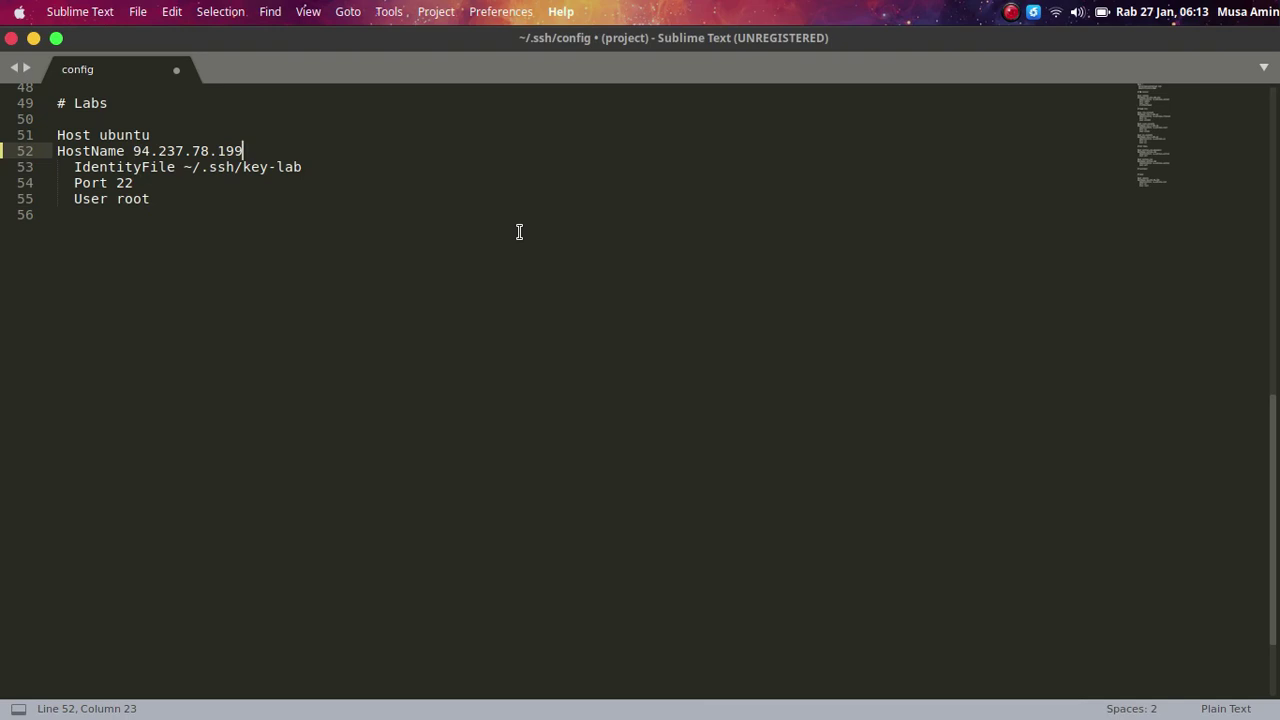
- Save the SSH config file and connect to the server from Xfce Terminal with ssh ubuntu, accepting the host key with yes
{"action": "key", "text": "ctrl+s"}
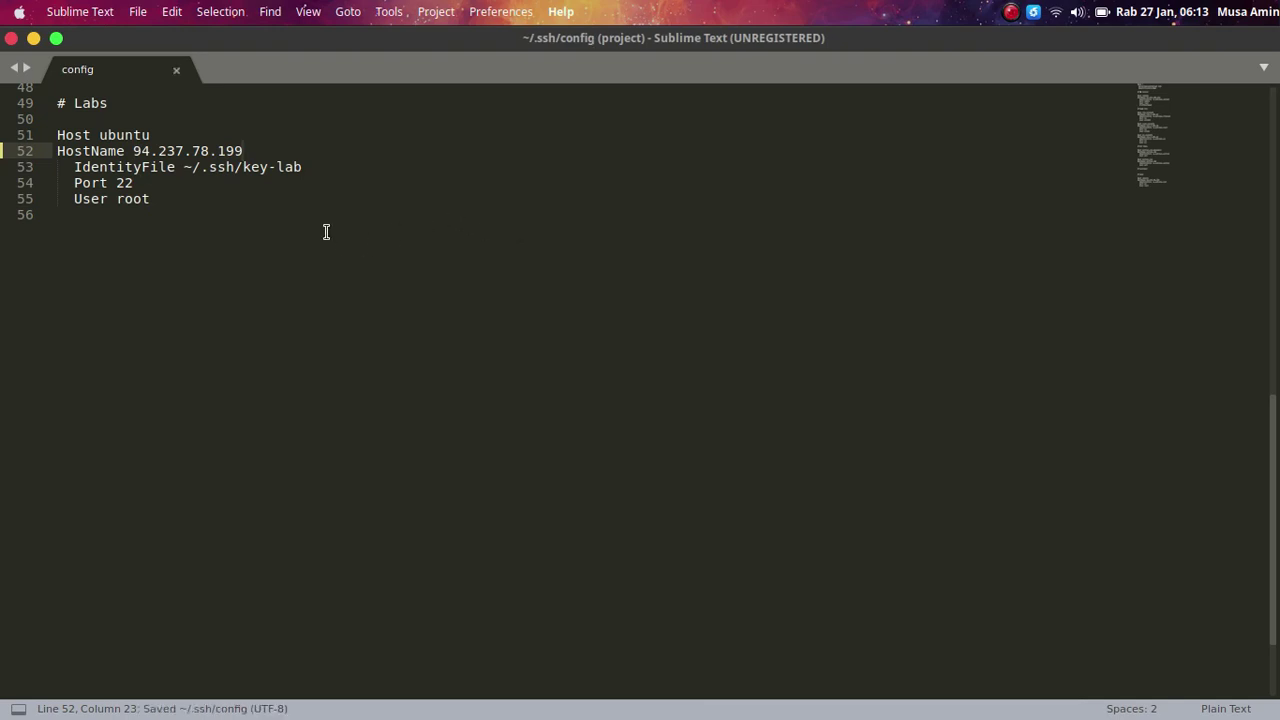
{"action": "left_click", "coordinate": [33, 39]}
{"action": "mouse_move", "coordinate": [909, 695]}
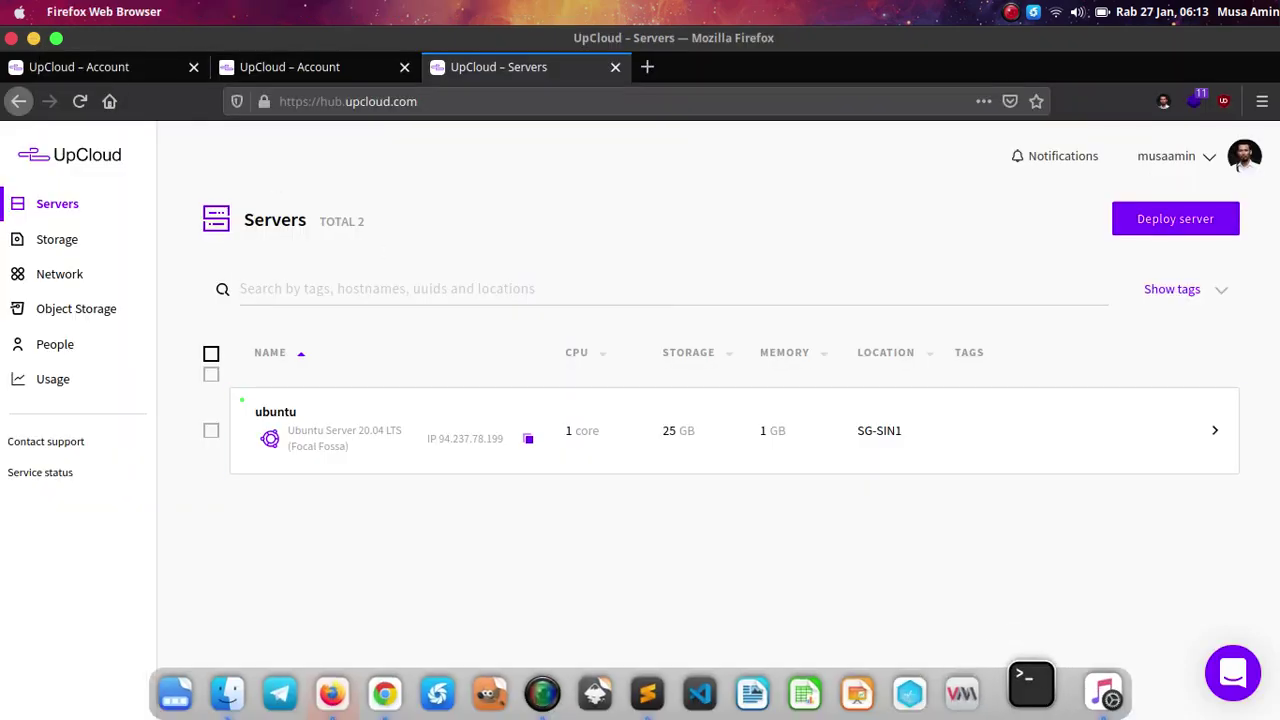
{"action": "left_click", "coordinate": [1031, 684]}
{"action": "left_click_drag", "start_coordinate": [529, 44], "coordinate": [895, 187]}
{"action": "type", "text": "ssh ubuntu"}
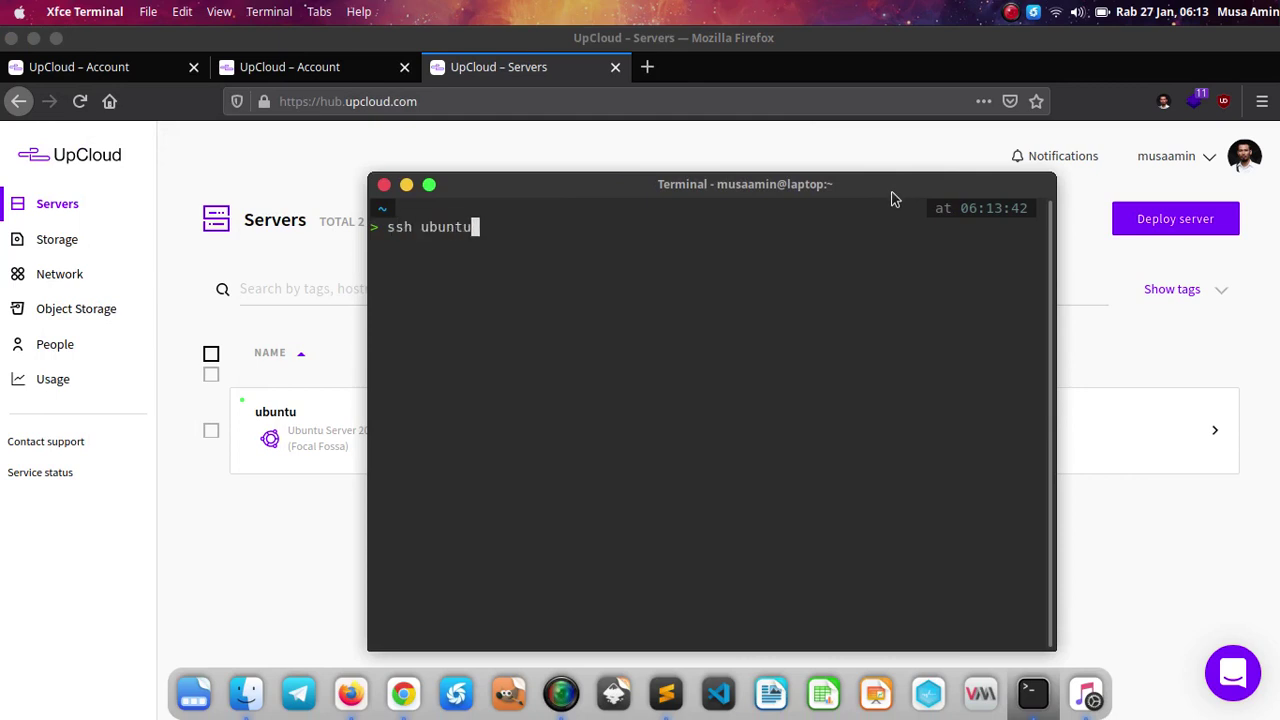
{"action": "key", "text": "Return"}
{"action": "type", "text": "yes"}
{"action": "key", "text": "Return"}
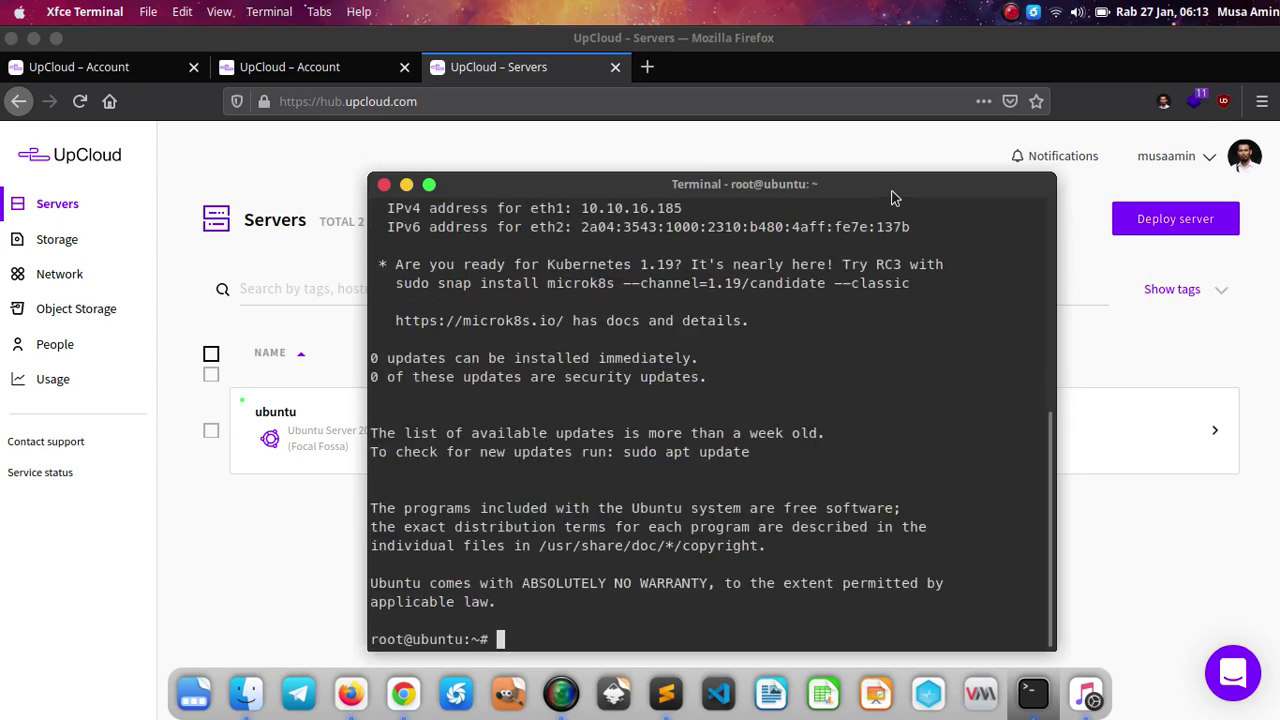
- Maximize and clear the terminal with its text two levels larger, and run apt update on the server
{"action": "double_click", "coordinate": [893, 190]}
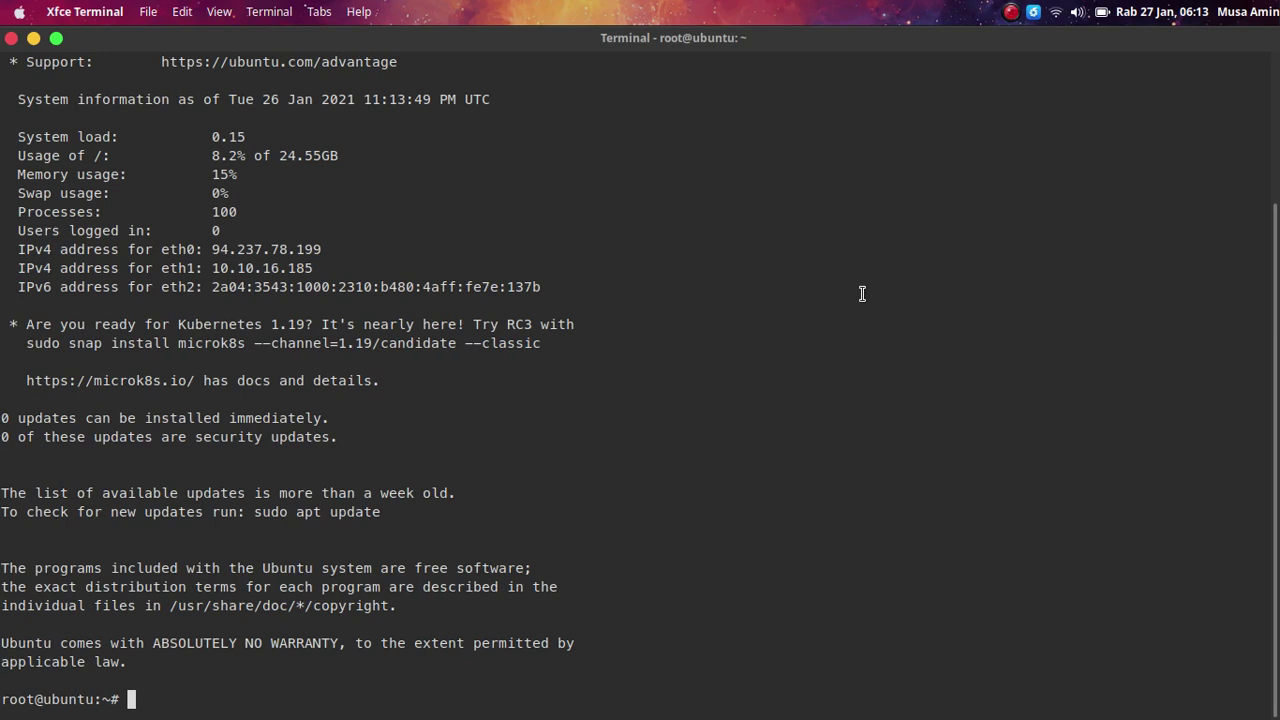
{"action": "key", "text": "ctrl+l"}
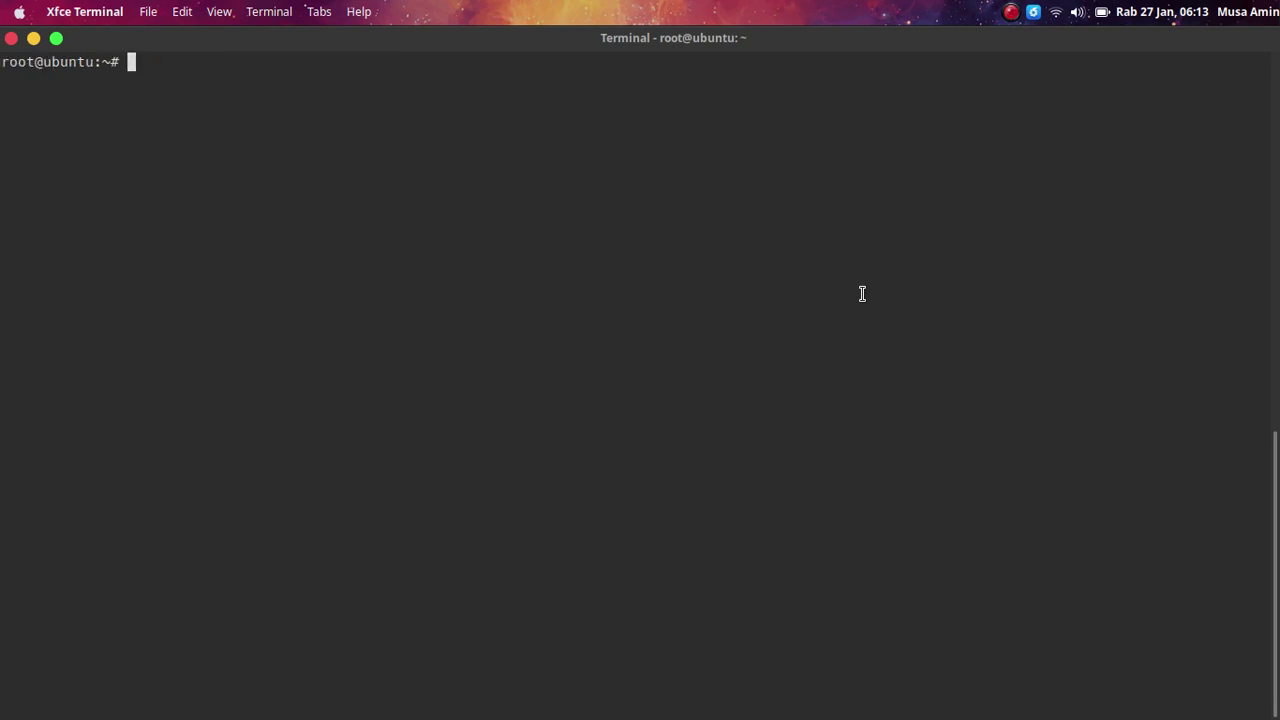
{"action": "key", "text": "ctrl+plus"}
{"action": "key", "text": "ctrl+plus"}
{"action": "type", "text": "apt "}
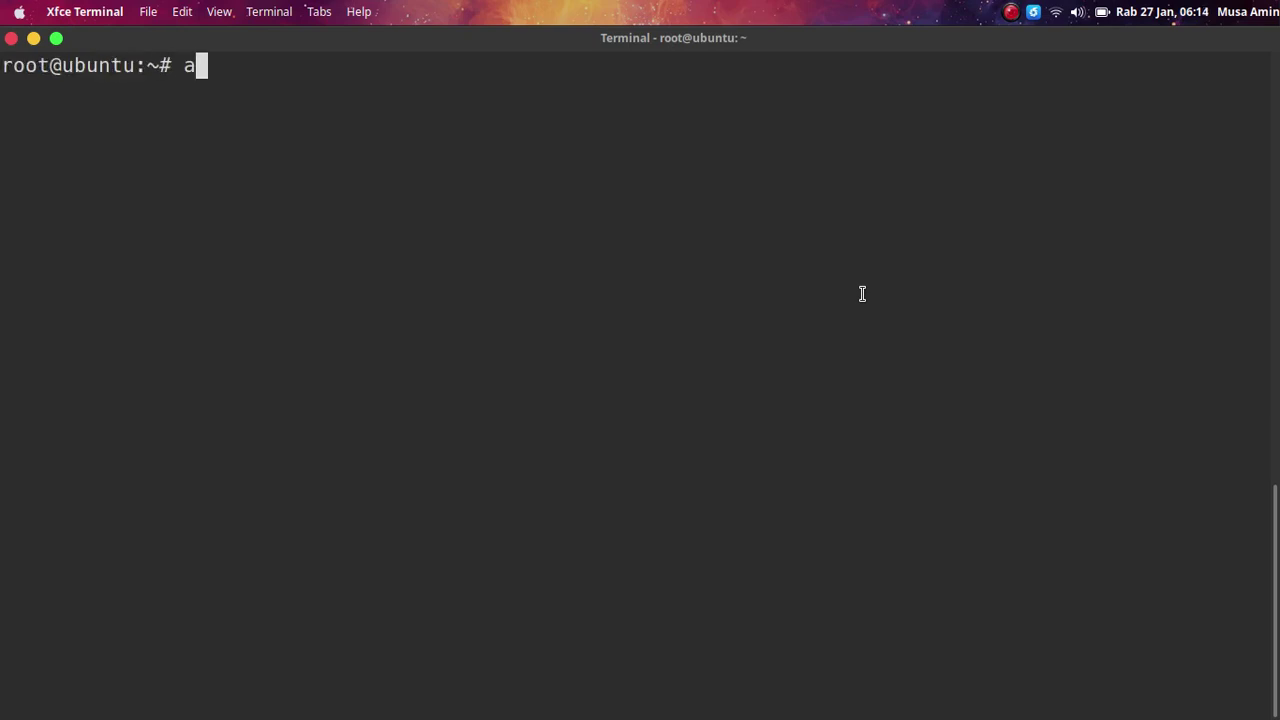
{"action": "type", "text": "update"}
{"action": "key", "text": "Return"}
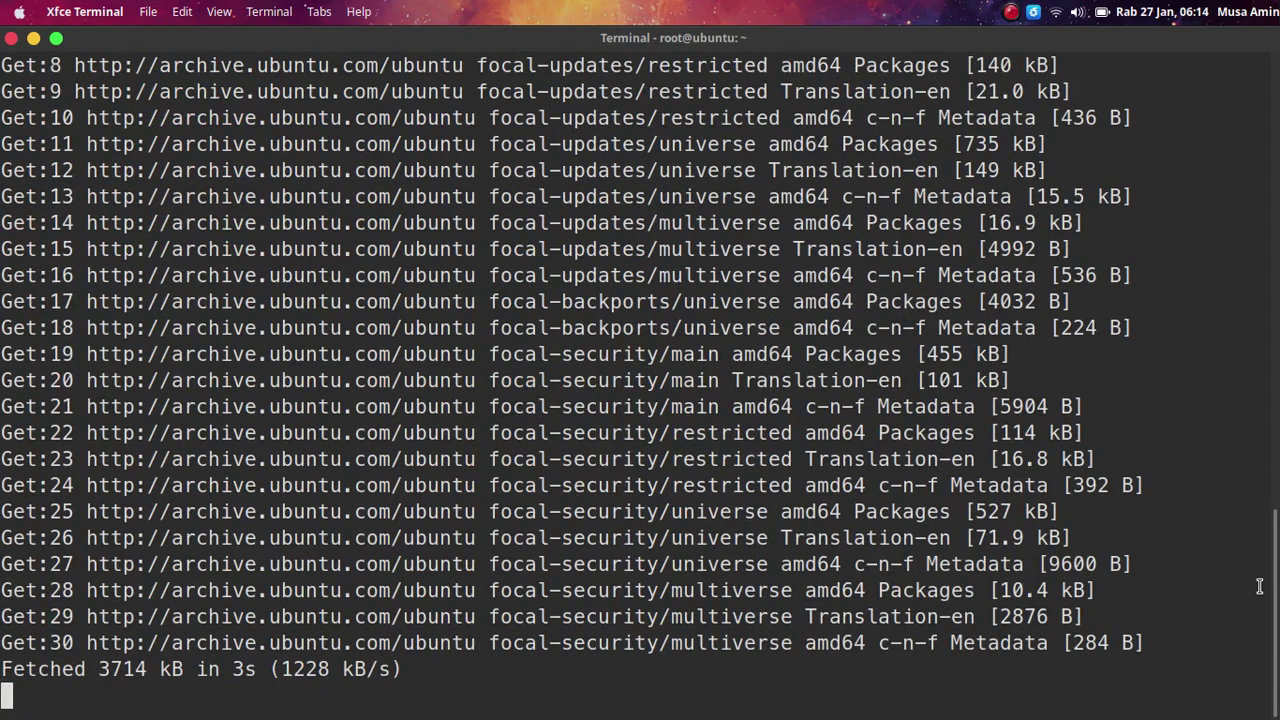
- Review the apt update output and run apt upgrade, confirming the package installation with y
{"action": "scroll", "coordinate": [1276, 585], "scroll_direction": "up", "scroll_amount": 5}
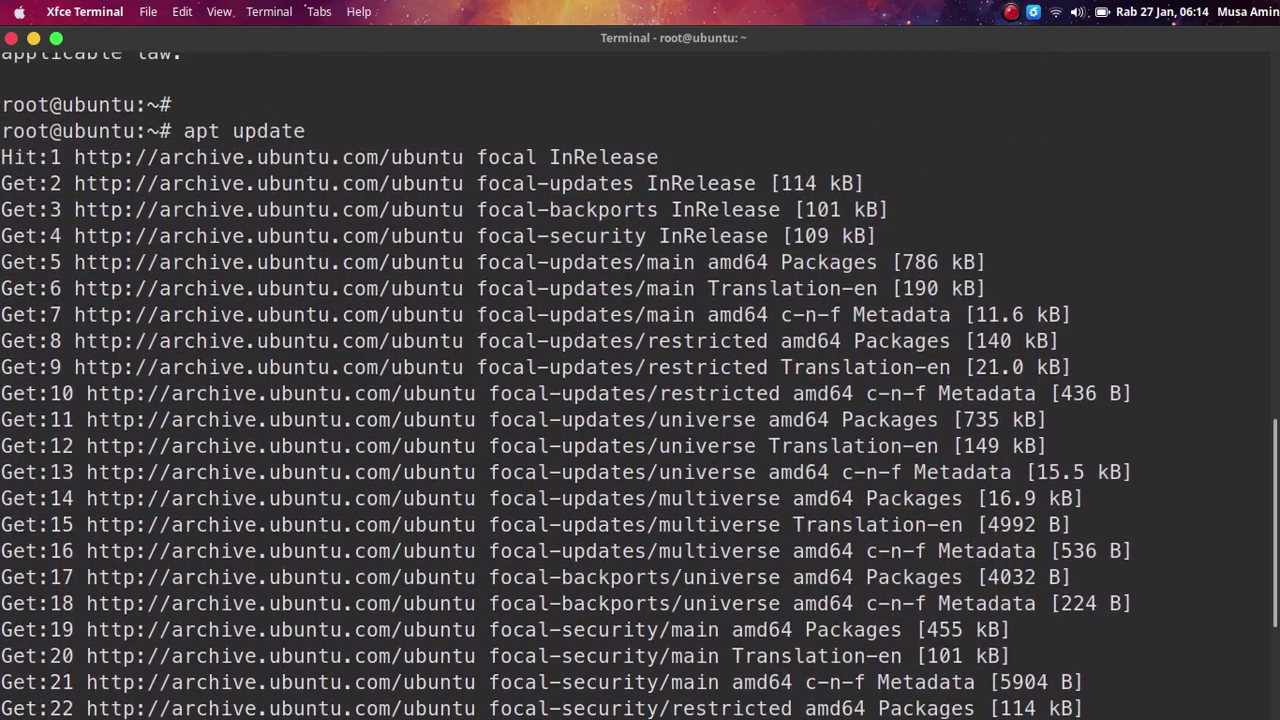
{"action": "scroll", "coordinate": [1276, 585], "scroll_direction": "down", "scroll_amount": 2}
{"action": "scroll", "coordinate": [1276, 610], "scroll_direction": "down", "scroll_amount": 2}
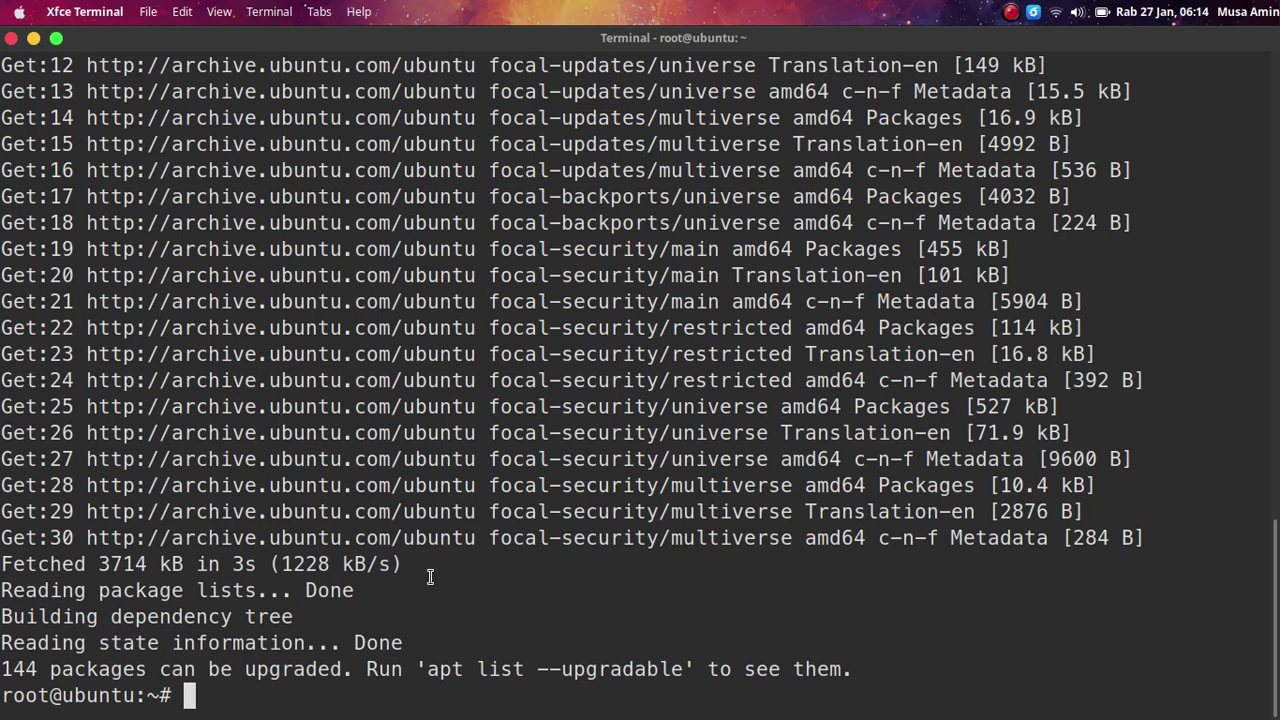
{"action": "scroll", "coordinate": [1255, 653], "scroll_direction": "up", "scroll_amount": 1}
{"action": "scroll", "coordinate": [1277, 560], "scroll_direction": "up", "scroll_amount": 5}
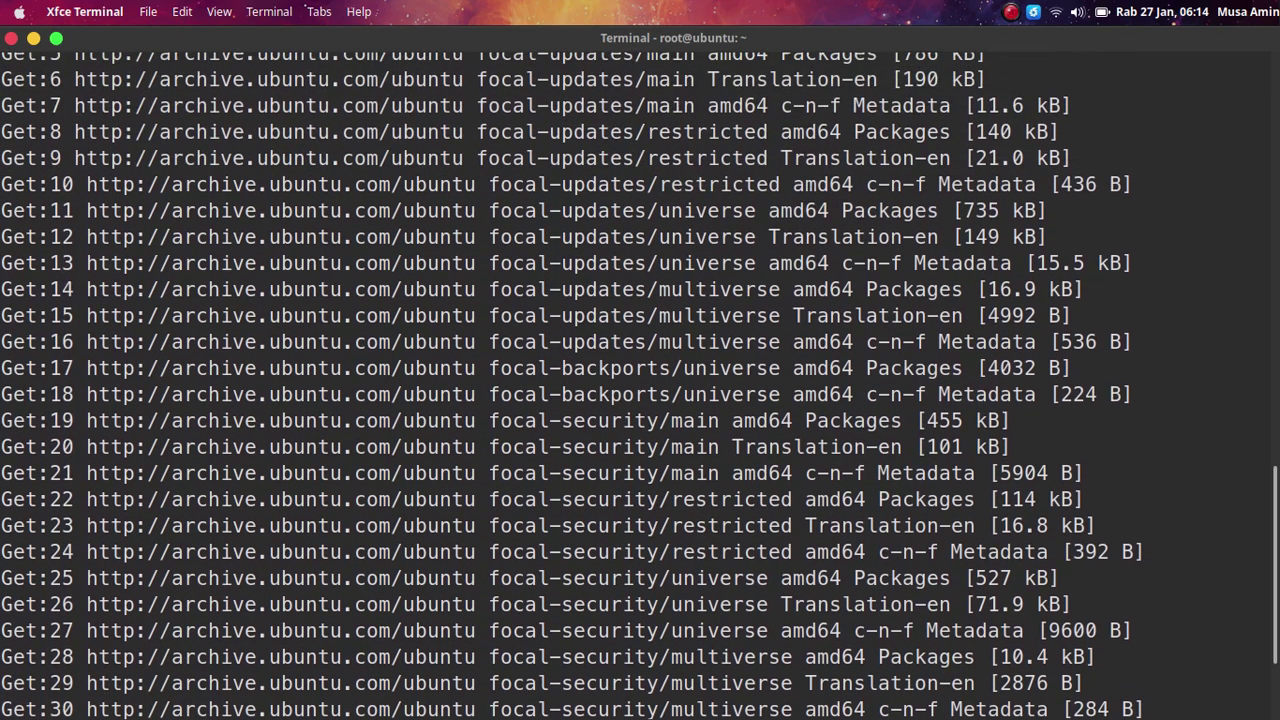
{"action": "scroll", "coordinate": [1277, 560], "scroll_direction": "down", "scroll_amount": 5}
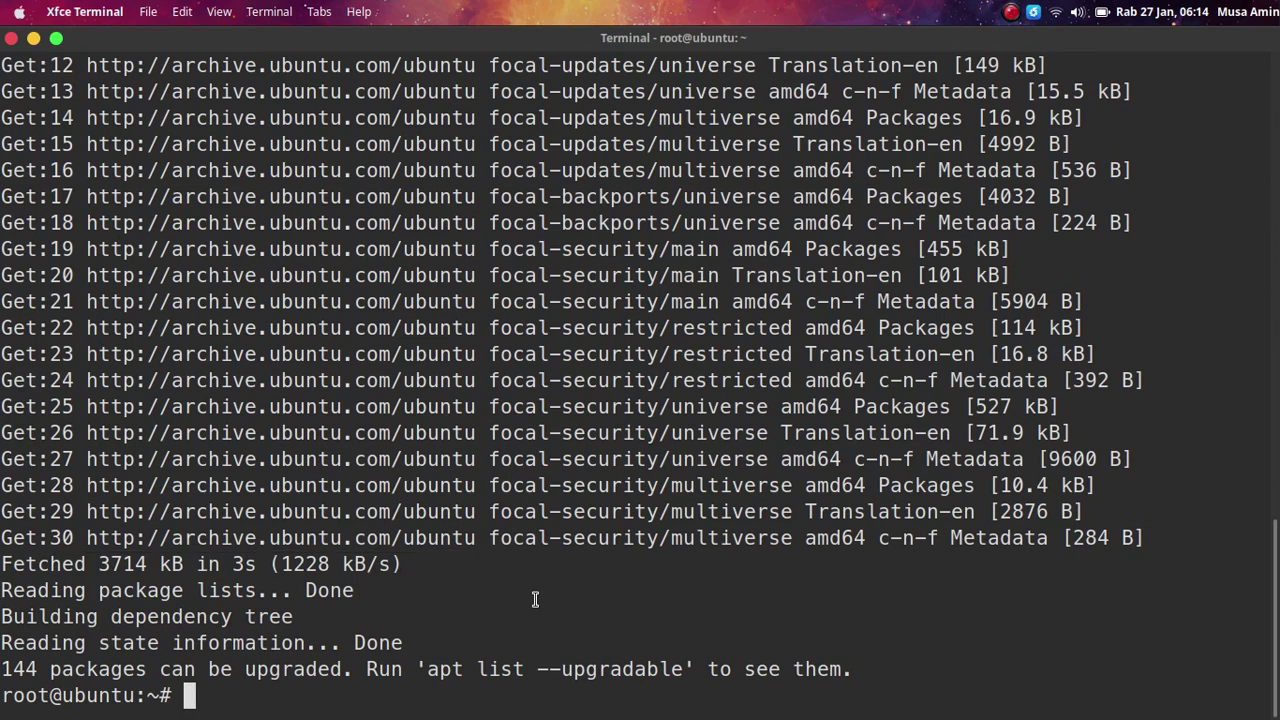
{"action": "type", "text": "apt upgrade"}
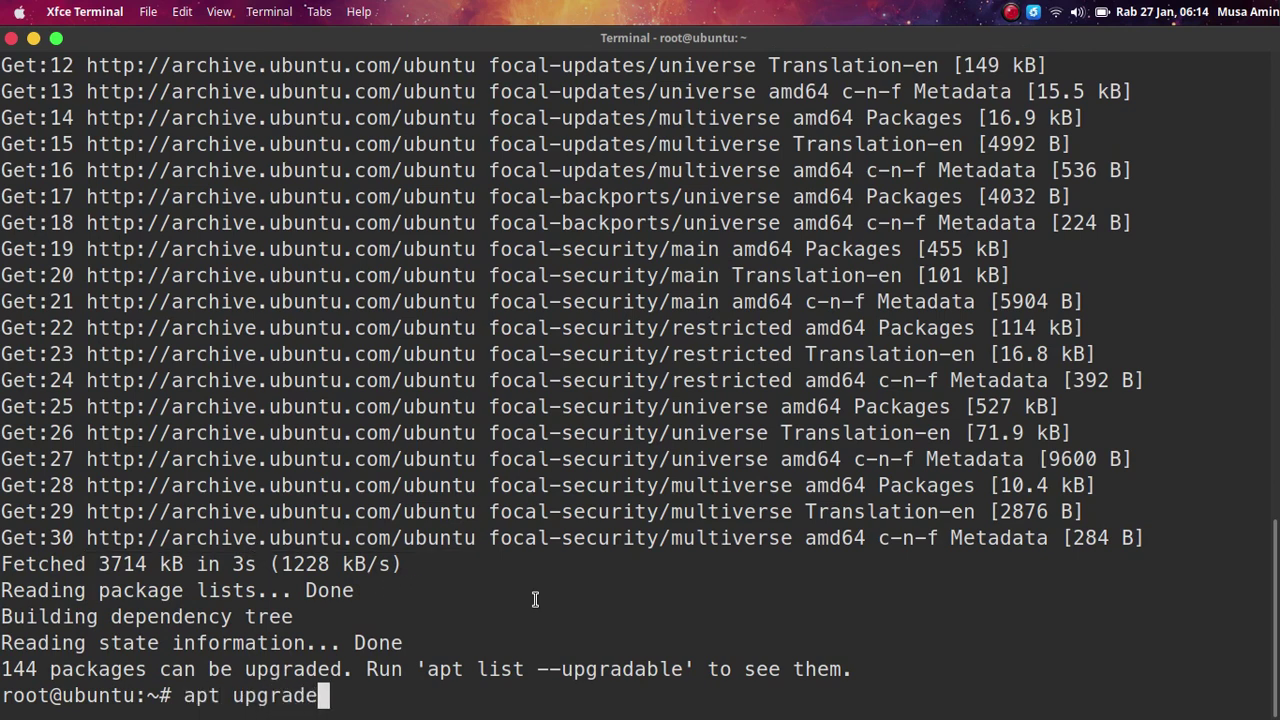
{"action": "key", "text": "Return"}
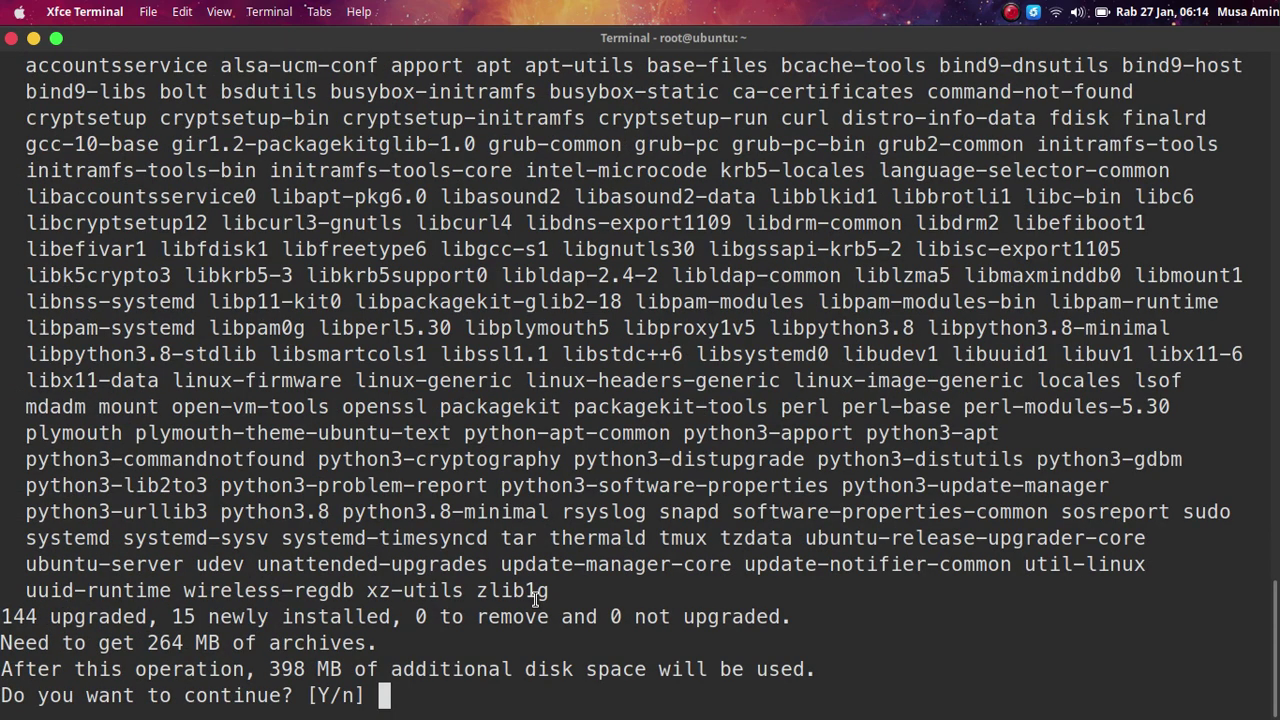
{"action": "type", "text": "y"}
{"action": "key", "text": "Return"}
- Shrink the terminal text two levels and highlight the download speed in the upgrade's progress line
{"action": "key", "text": "ctrl+minus"}
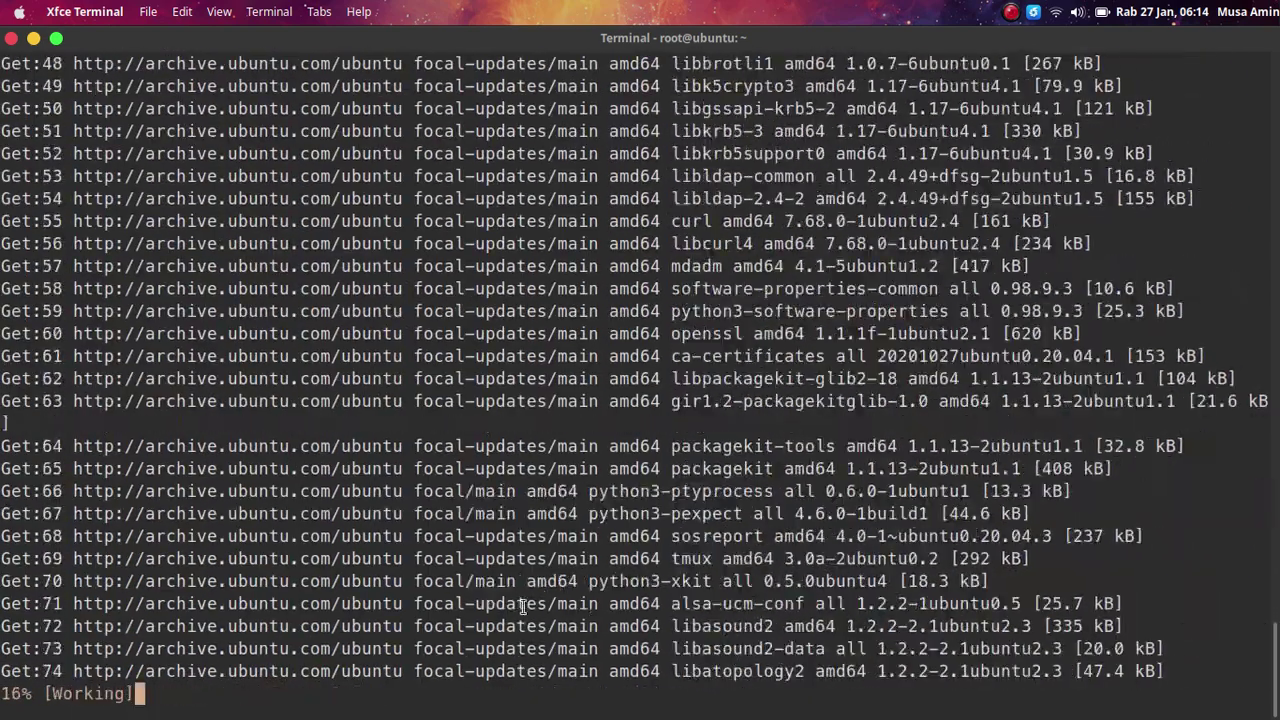
{"action": "key", "text": "ctrl+minus"}
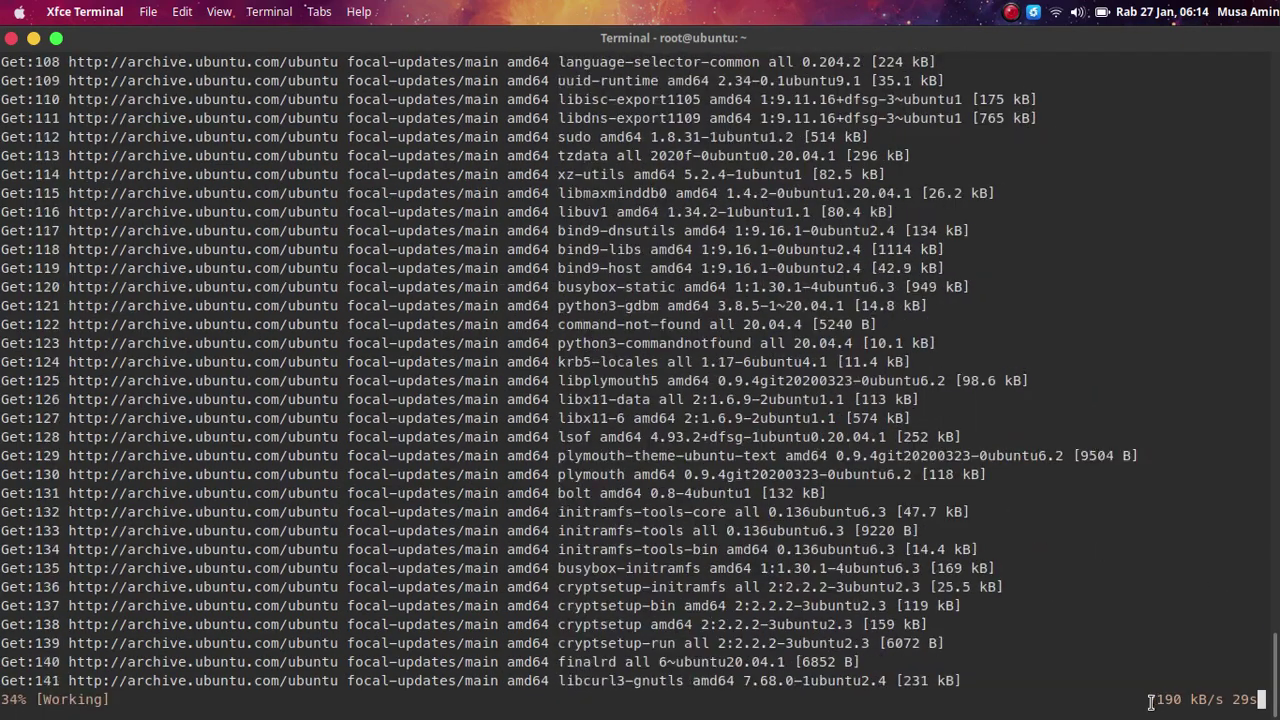
{"action": "left_click_drag", "start_coordinate": [1148, 700], "coordinate": [1205, 700]}
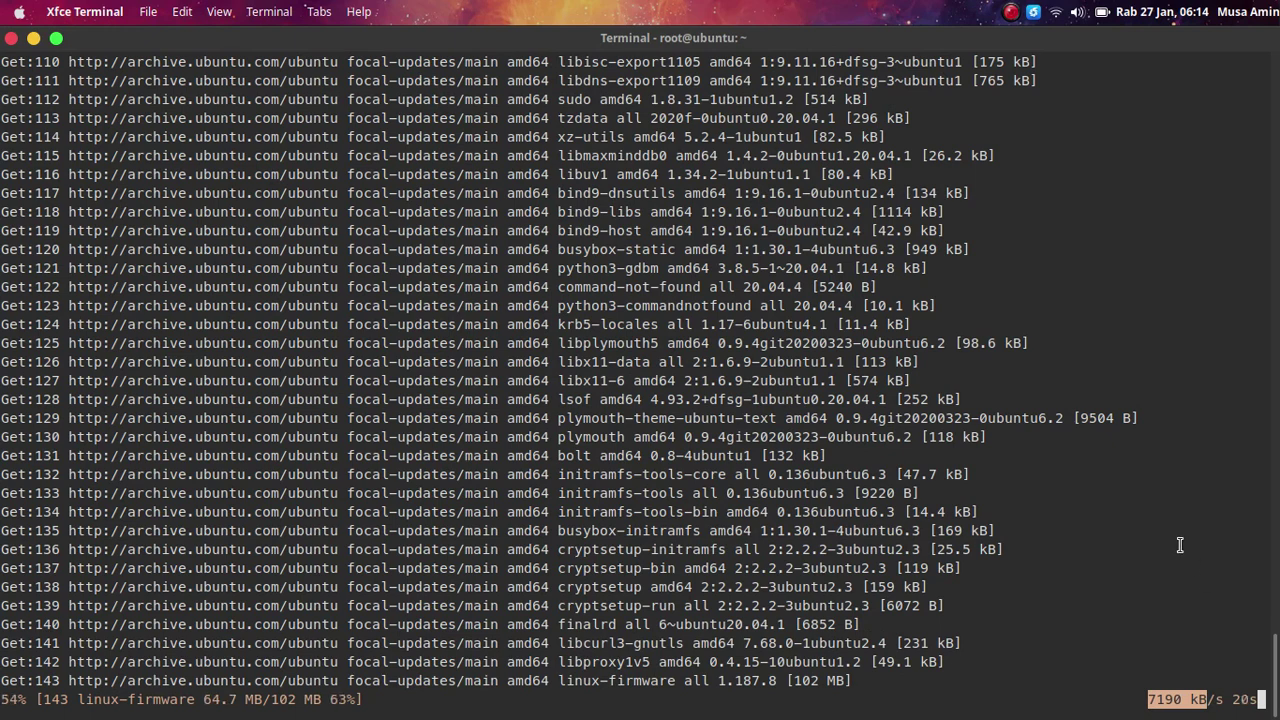
{"action": "double_click", "coordinate": [1170, 700]}
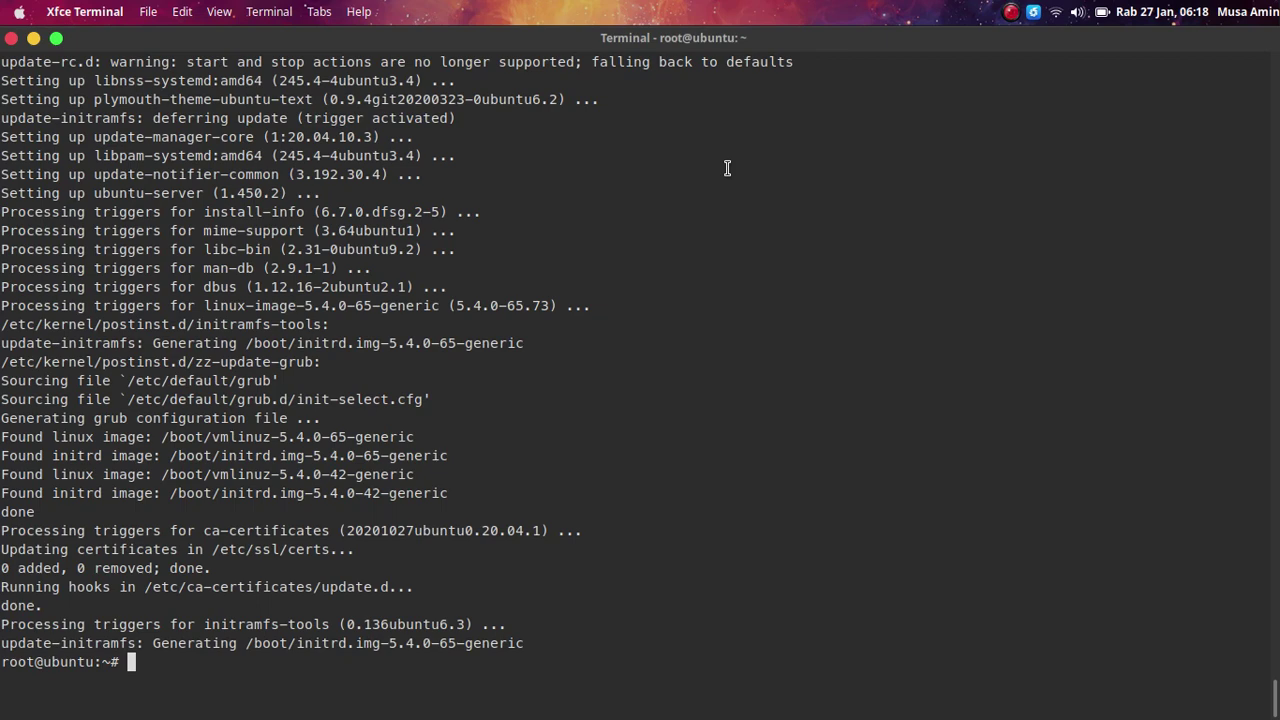
- Enlarge the terminal text by one level and clear the screen once the upgrade has finished
{"action": "key", "text": "ctrl+plus"}
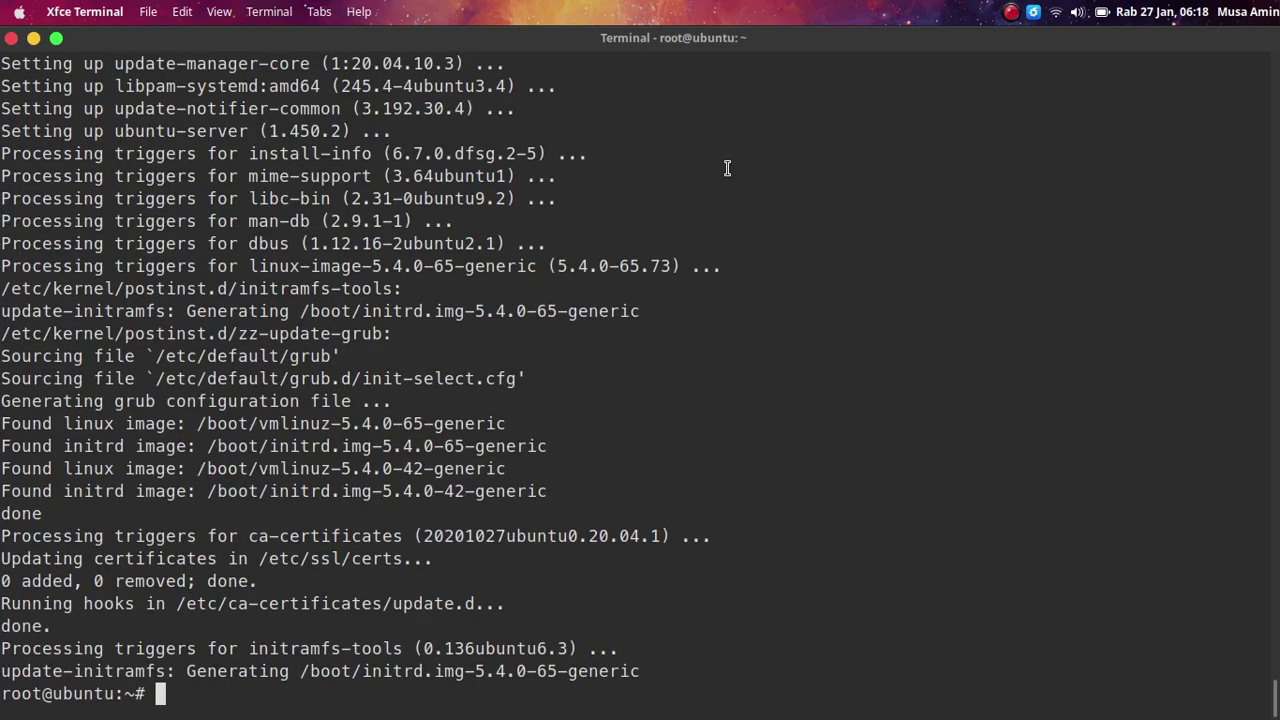
{"action": "key", "text": "ctrl+l"}
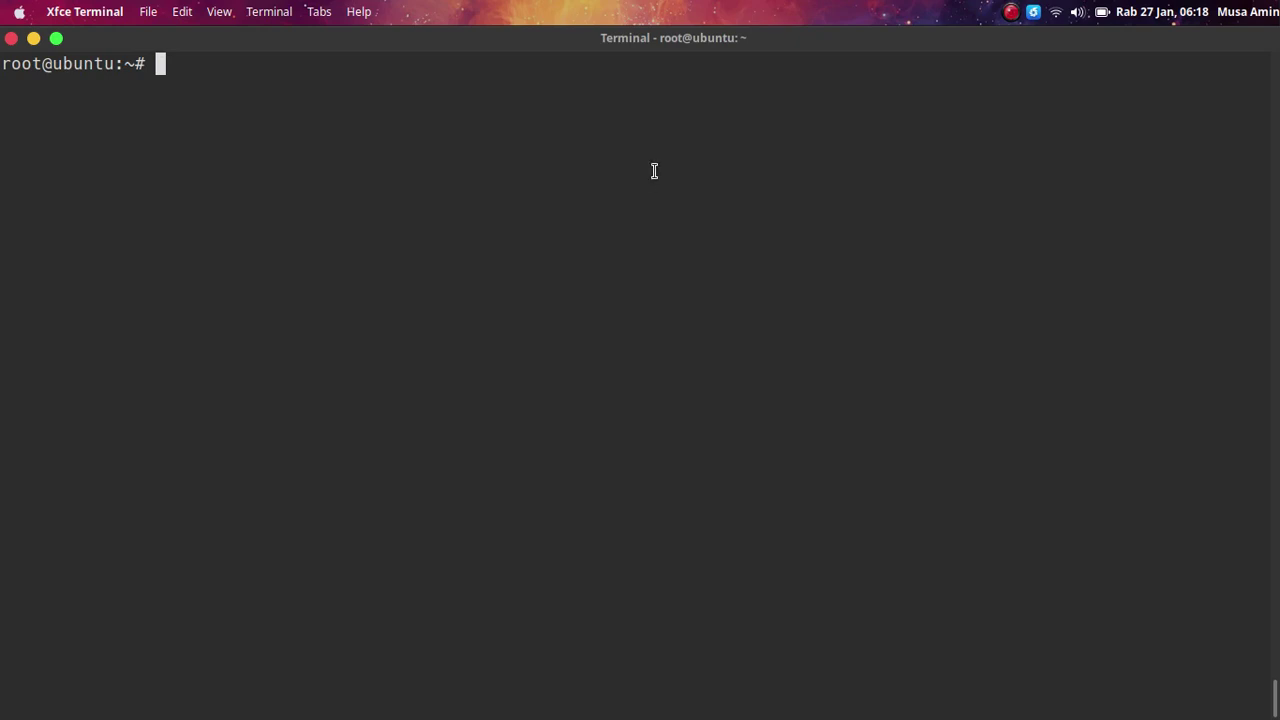
- Search Google for "nench.sh benchmark" through Ulauncher and open the n-st/nench GitHub repository in Firefox
{"action": "key", "text": "ctrl+space"}
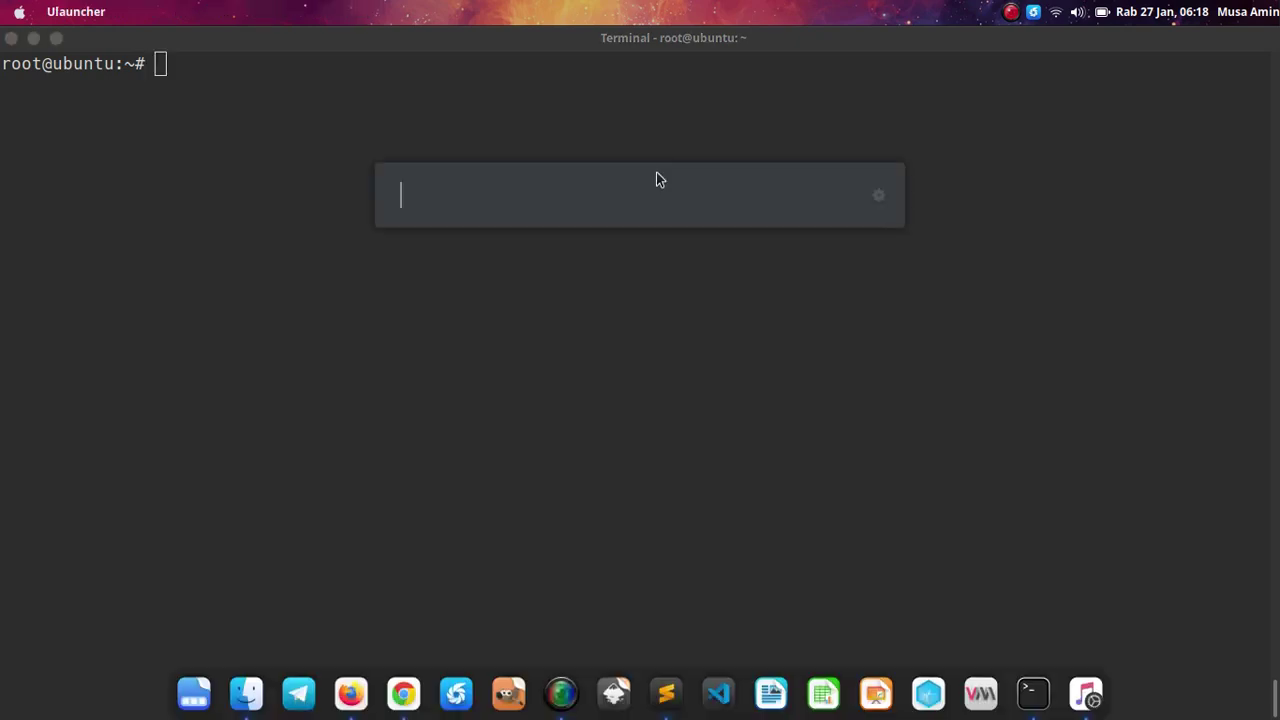
{"action": "type", "text": "g nenc"}
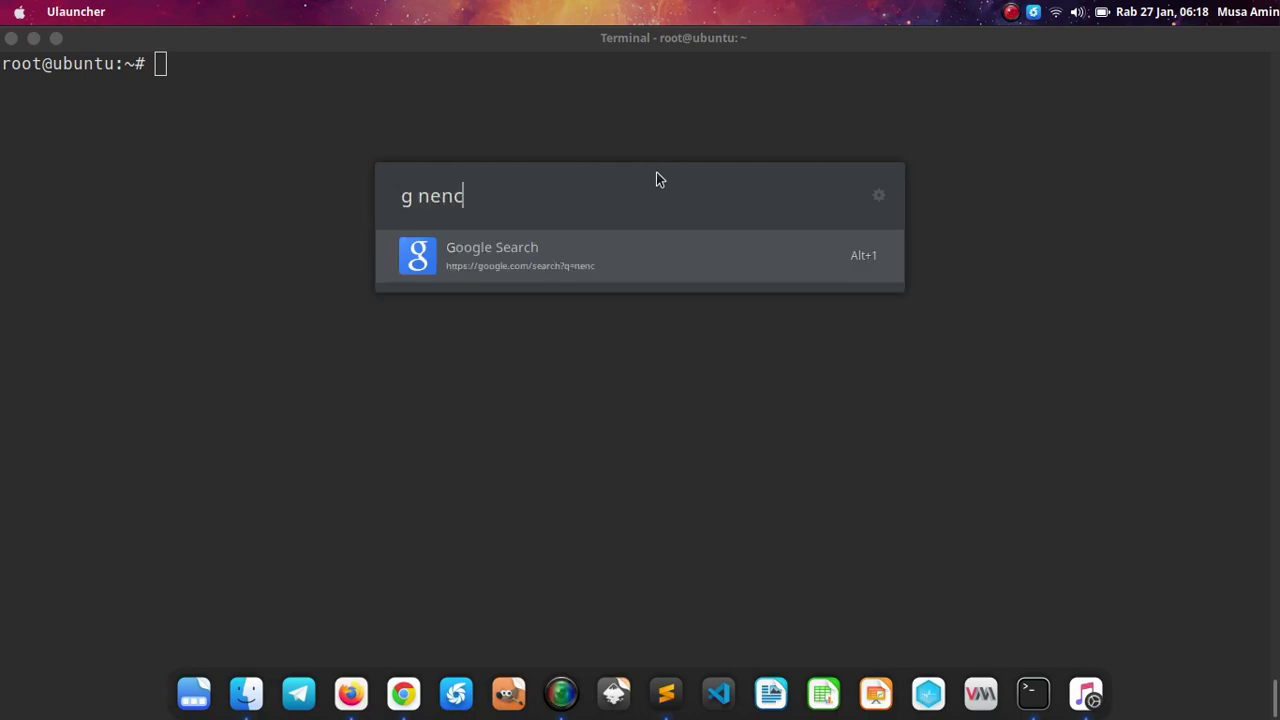
{"action": "type", "text": "h.sh benchmark"}
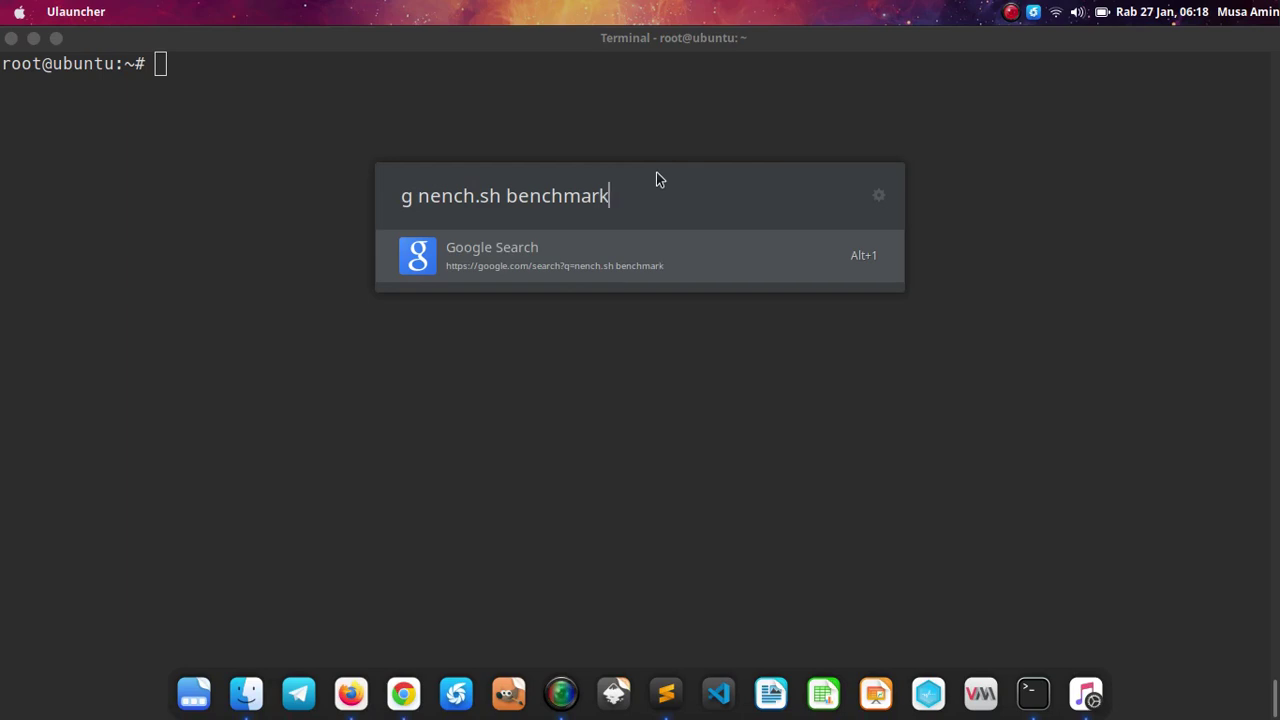
{"action": "key", "text": "Return"}
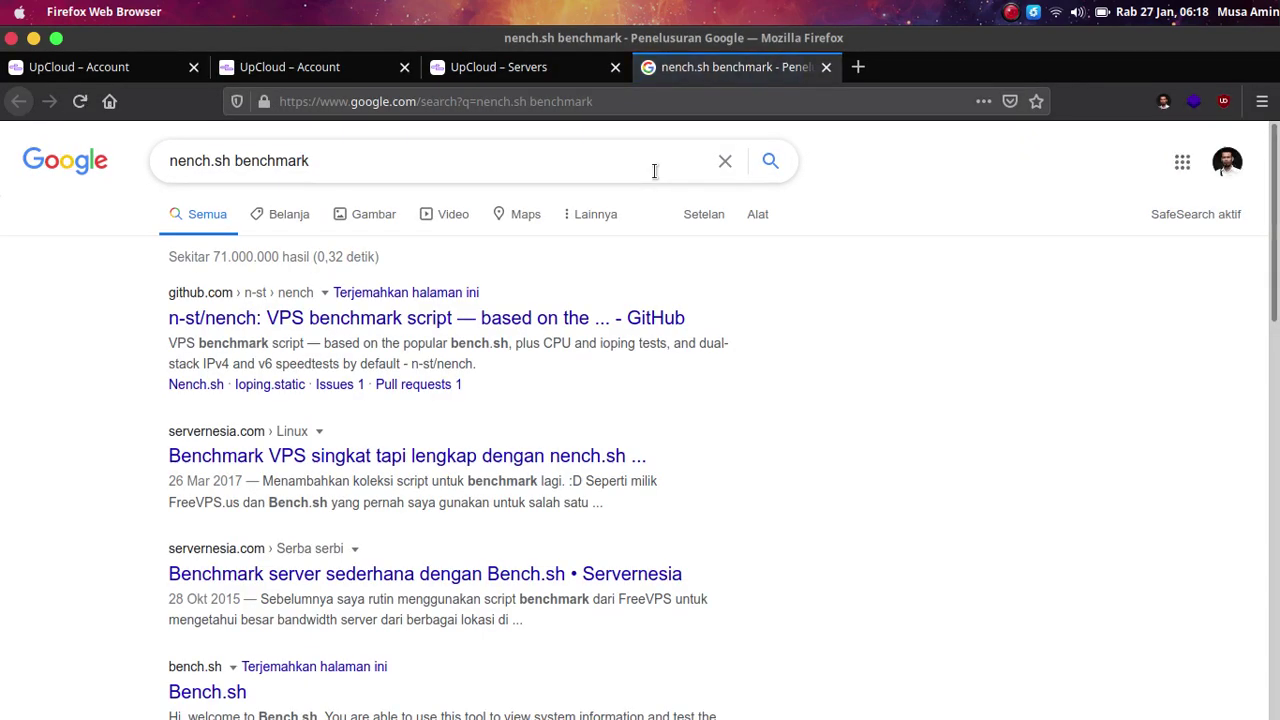
{"action": "left_click", "coordinate": [583, 327]}
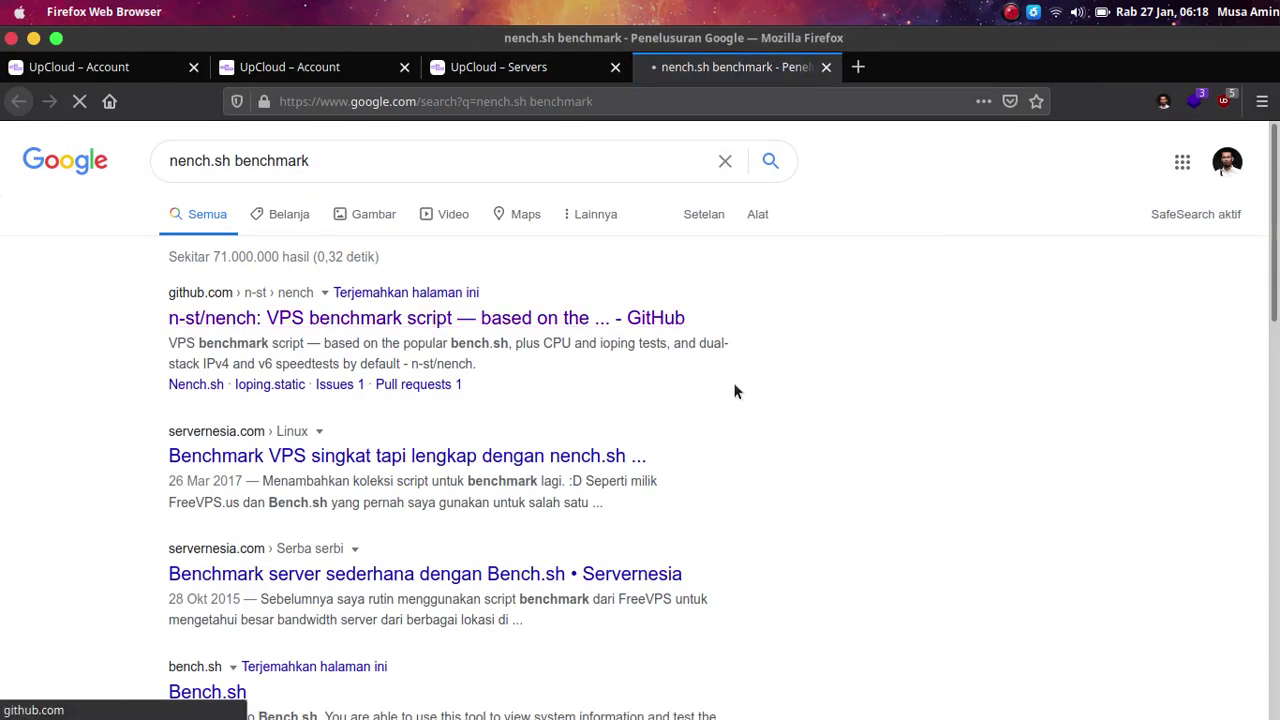
- Copy the wget version of the nench.sh command from the README's Usage example section
{"action": "scroll", "coordinate": [461, 443], "scroll_direction": "down", "scroll_amount": 5}
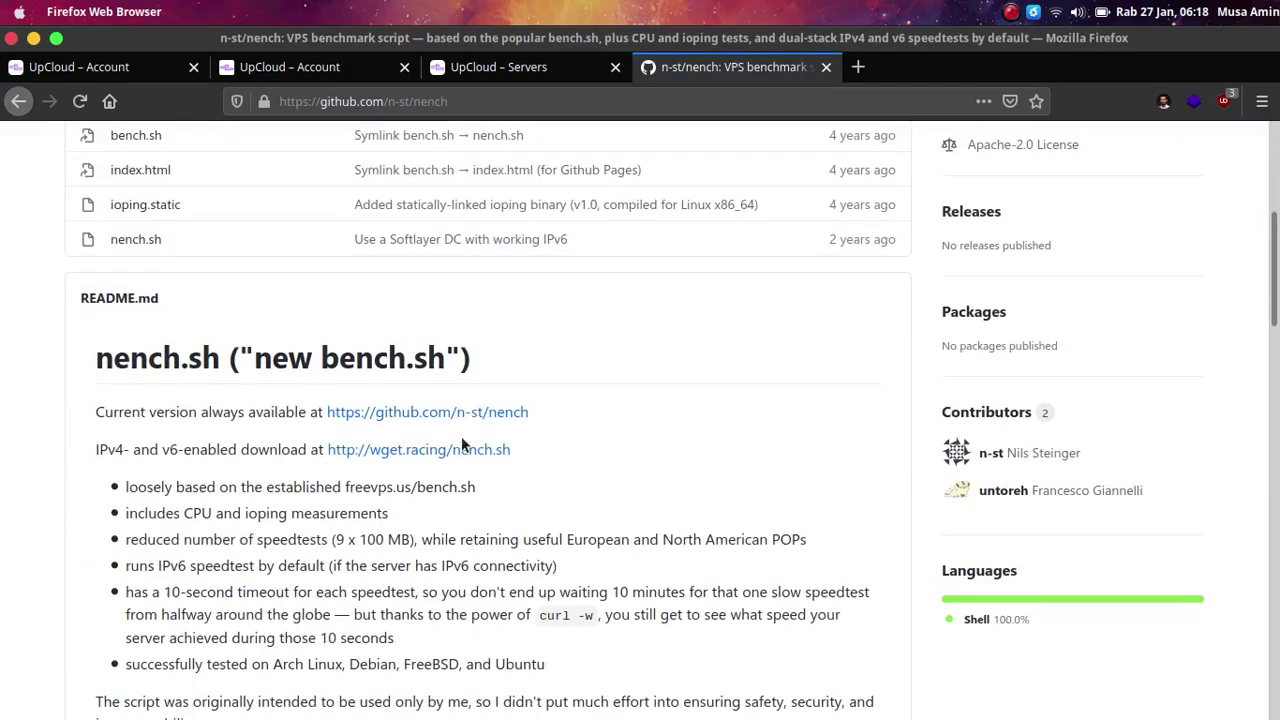
{"action": "scroll", "coordinate": [461, 443], "scroll_direction": "down", "scroll_amount": 4}
{"action": "scroll", "coordinate": [461, 435], "scroll_direction": "down", "scroll_amount": 5}
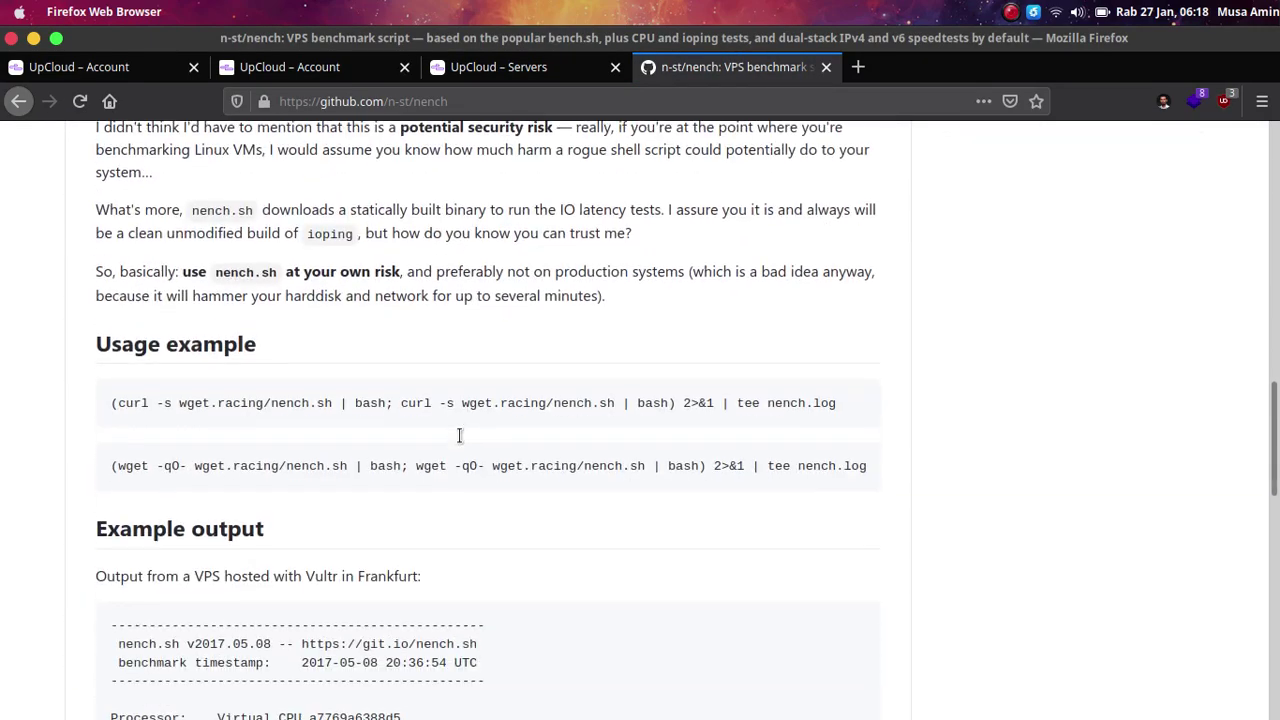
{"action": "scroll", "coordinate": [461, 435], "scroll_direction": "down", "scroll_amount": 2}
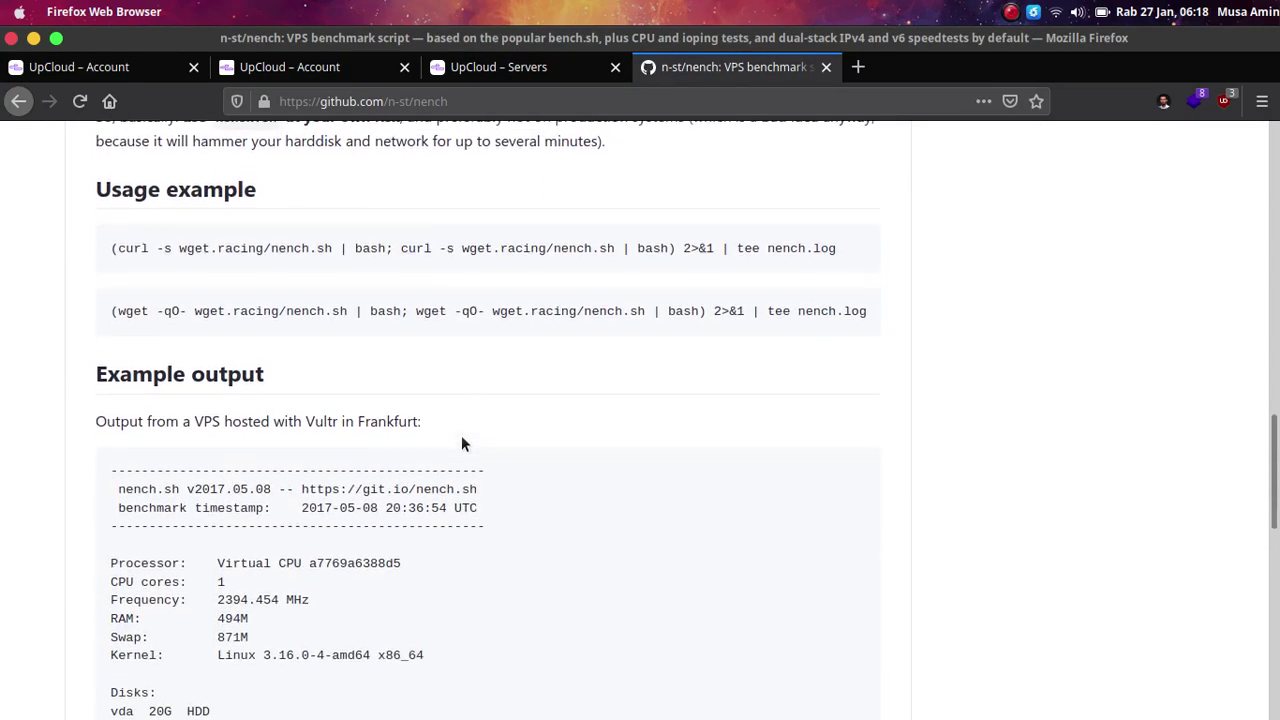
{"action": "triple_click", "coordinate": [578, 304]}
{"action": "right_click", "coordinate": [578, 307]}
{"action": "left_click", "coordinate": [590, 322]}
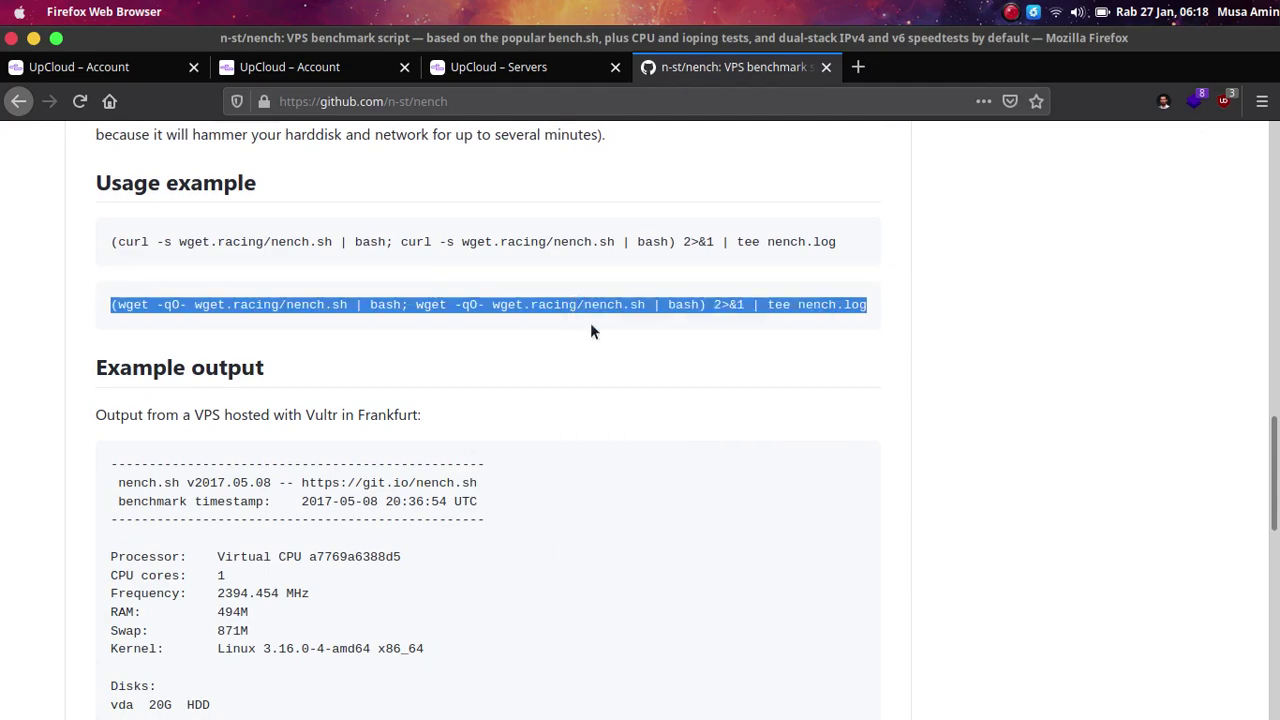
{"action": "left_click", "coordinate": [563, 358]}
- Paste the copied wget nench.sh command into the server's terminal session and run the benchmark
{"action": "key", "text": "alt+Tab"}
{"action": "right_click", "coordinate": [547, 252]}
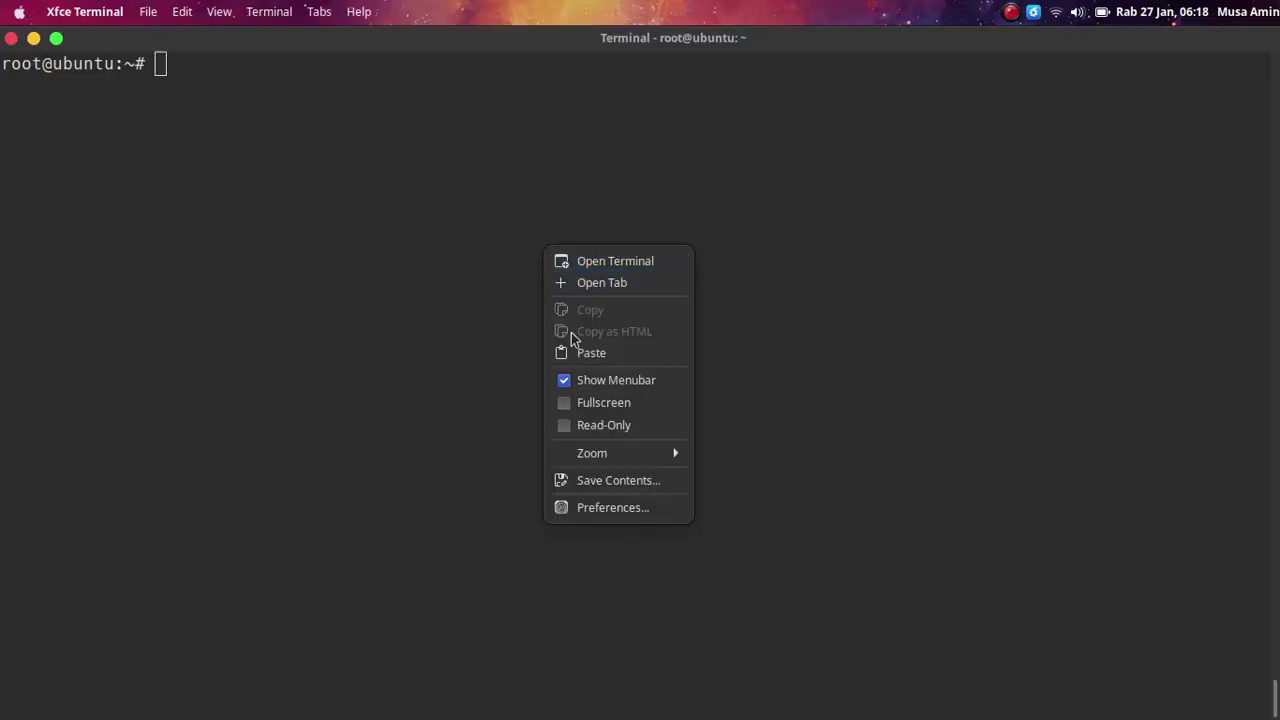
{"action": "left_click", "coordinate": [570, 350]}
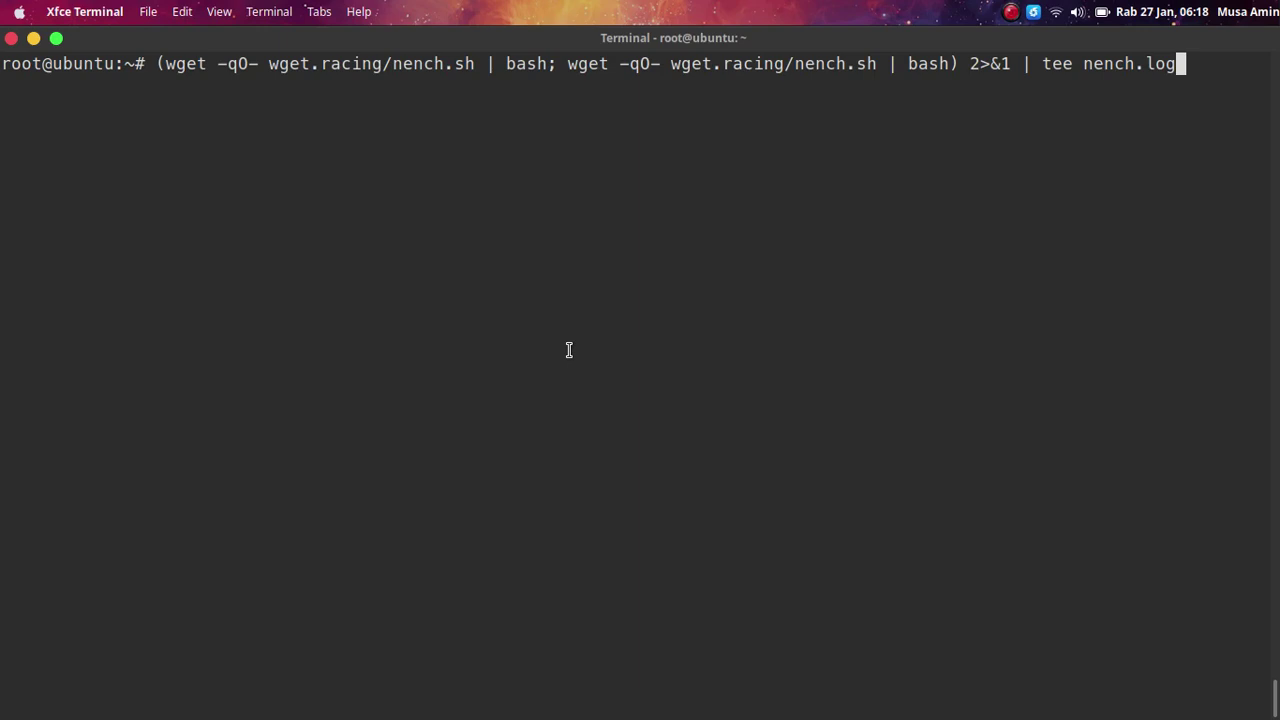
{"action": "key", "text": "Return"}
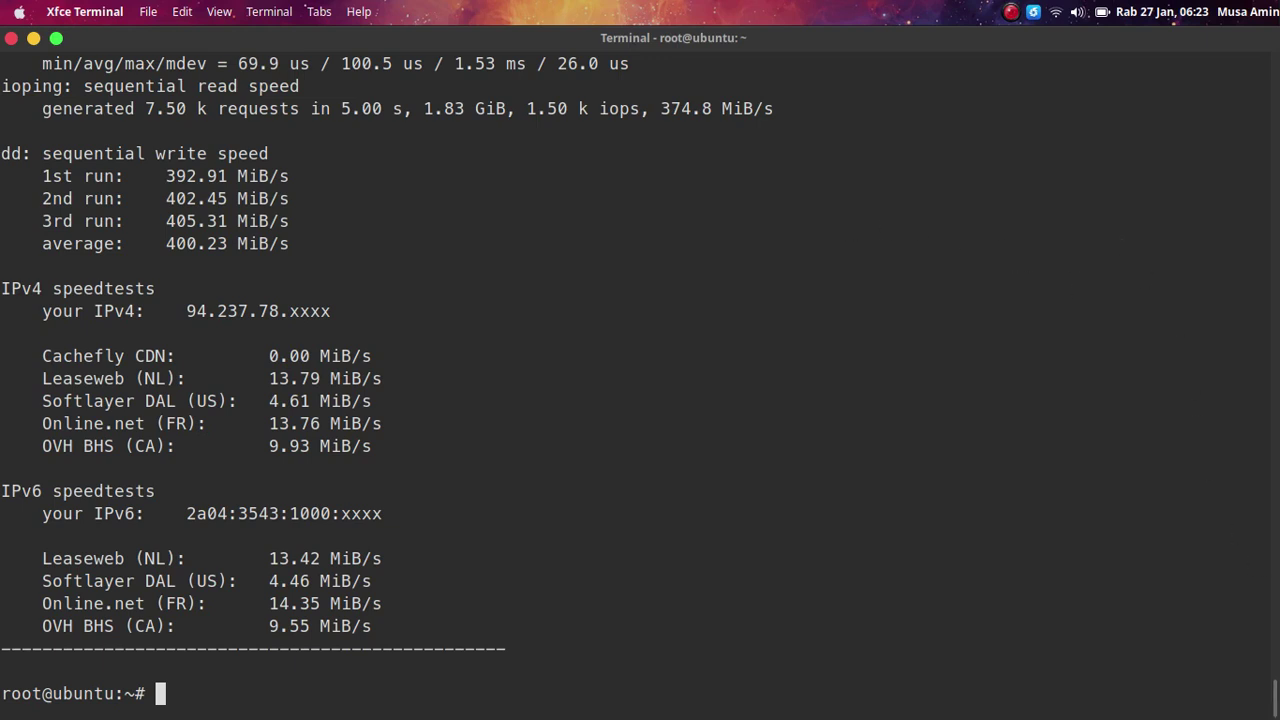
- Review the nench.sh results, comparing both runs and examining the latest run's CPU, disk, IPv4 and IPv6 figures
{"action": "scroll", "coordinate": [640, 388], "scroll_direction": "up", "scroll_amount": 9}
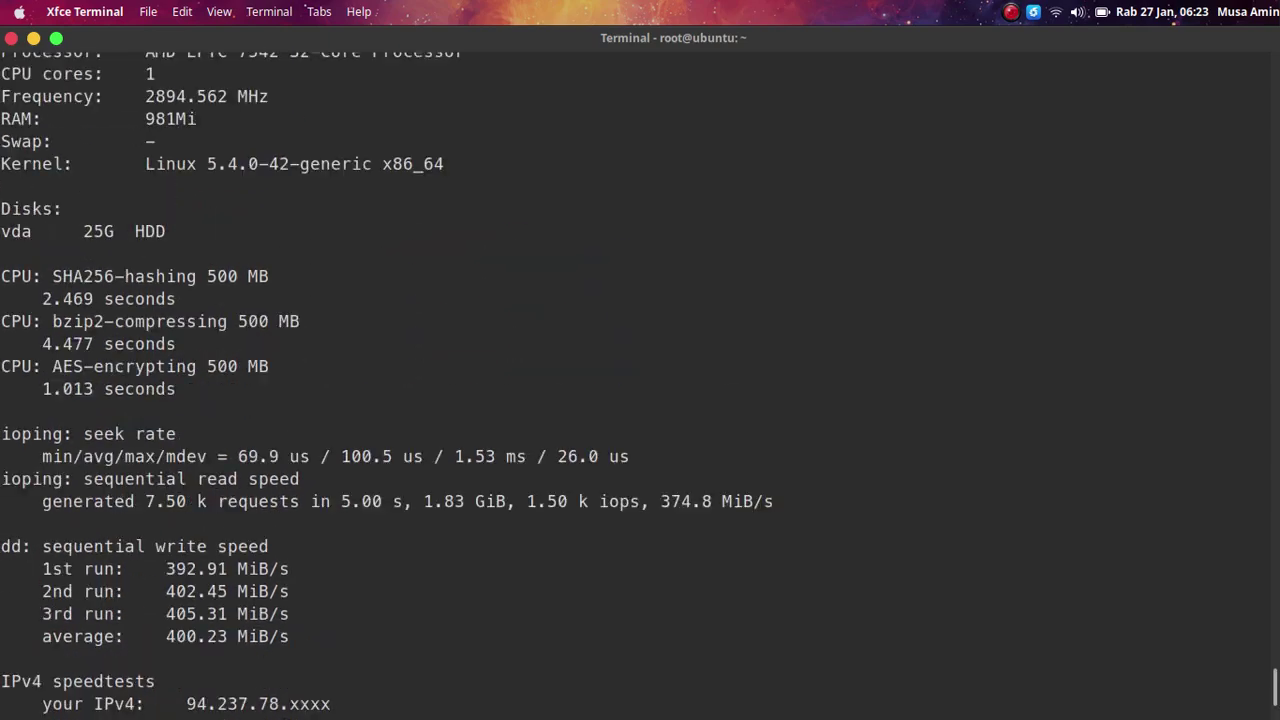
{"action": "scroll", "coordinate": [640, 388], "scroll_direction": "up", "scroll_amount": 14}
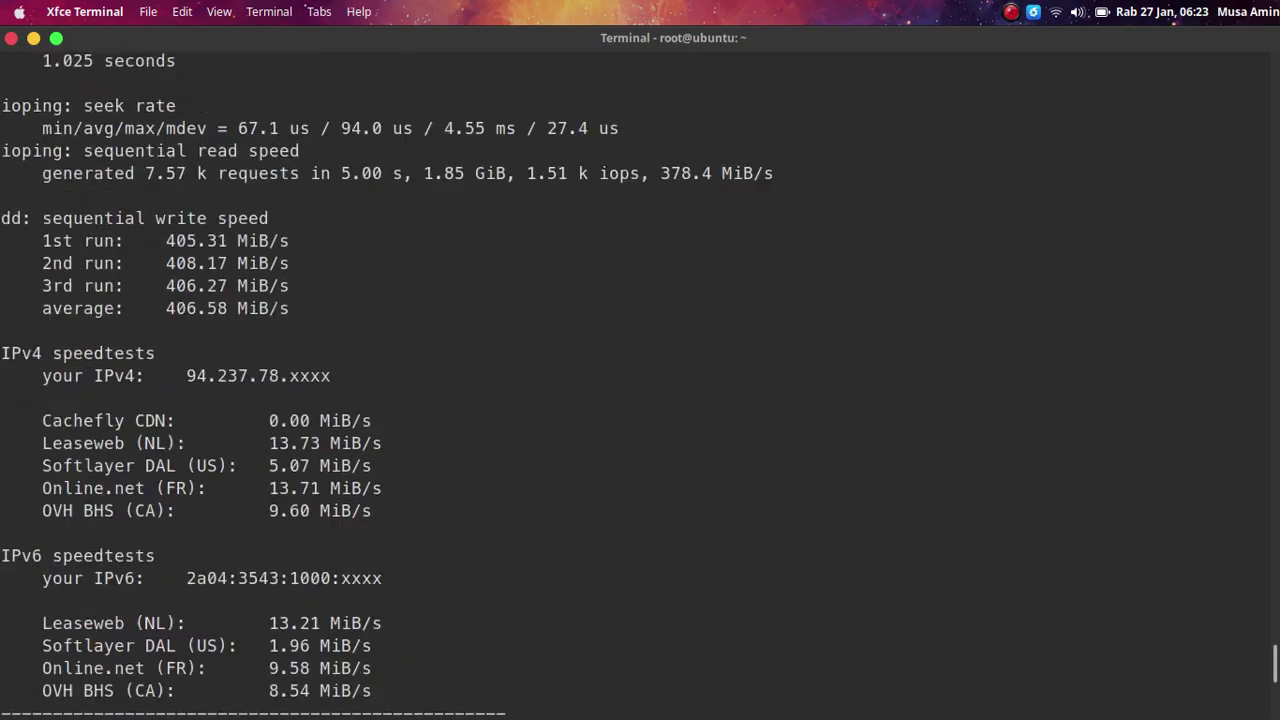
{"action": "scroll", "coordinate": [640, 388], "scroll_direction": "up", "scroll_amount": 2}
{"action": "scroll", "coordinate": [640, 388], "scroll_direction": "down", "scroll_amount": 15}
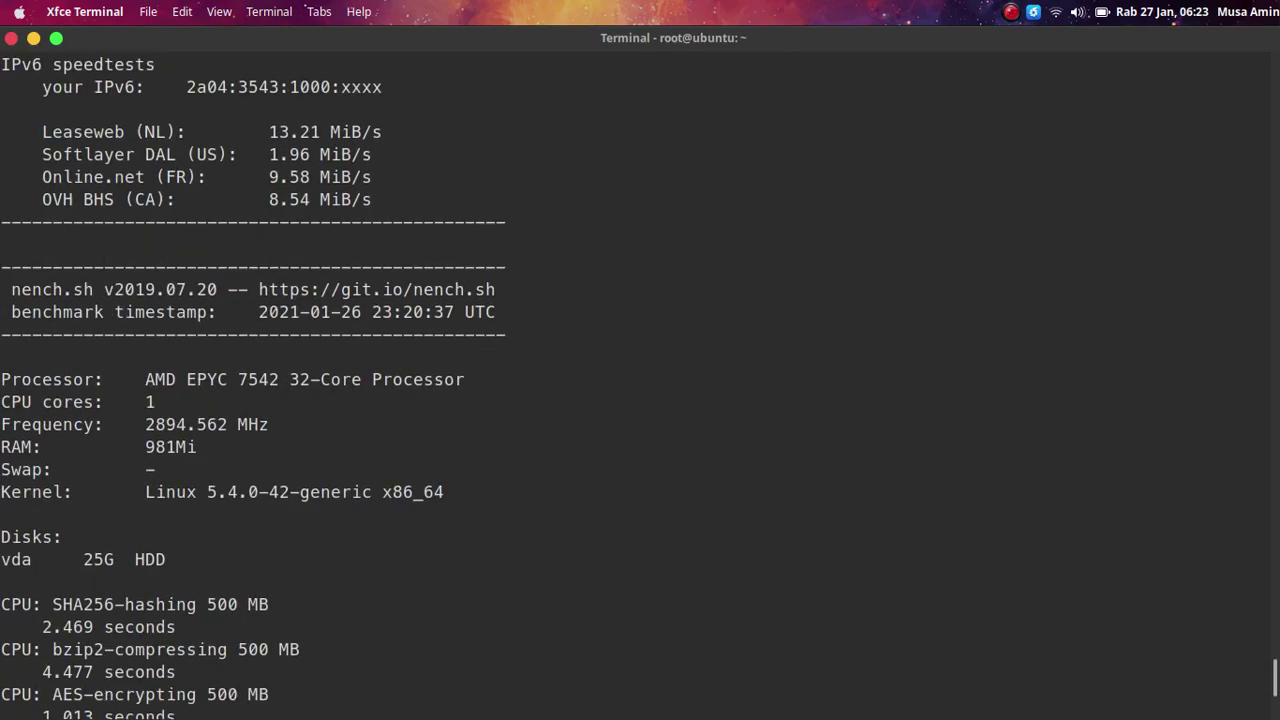
{"action": "scroll", "coordinate": [640, 388], "scroll_direction": "down", "scroll_amount": 2}
{"action": "scroll", "coordinate": [640, 388], "scroll_direction": "up", "scroll_amount": 1}
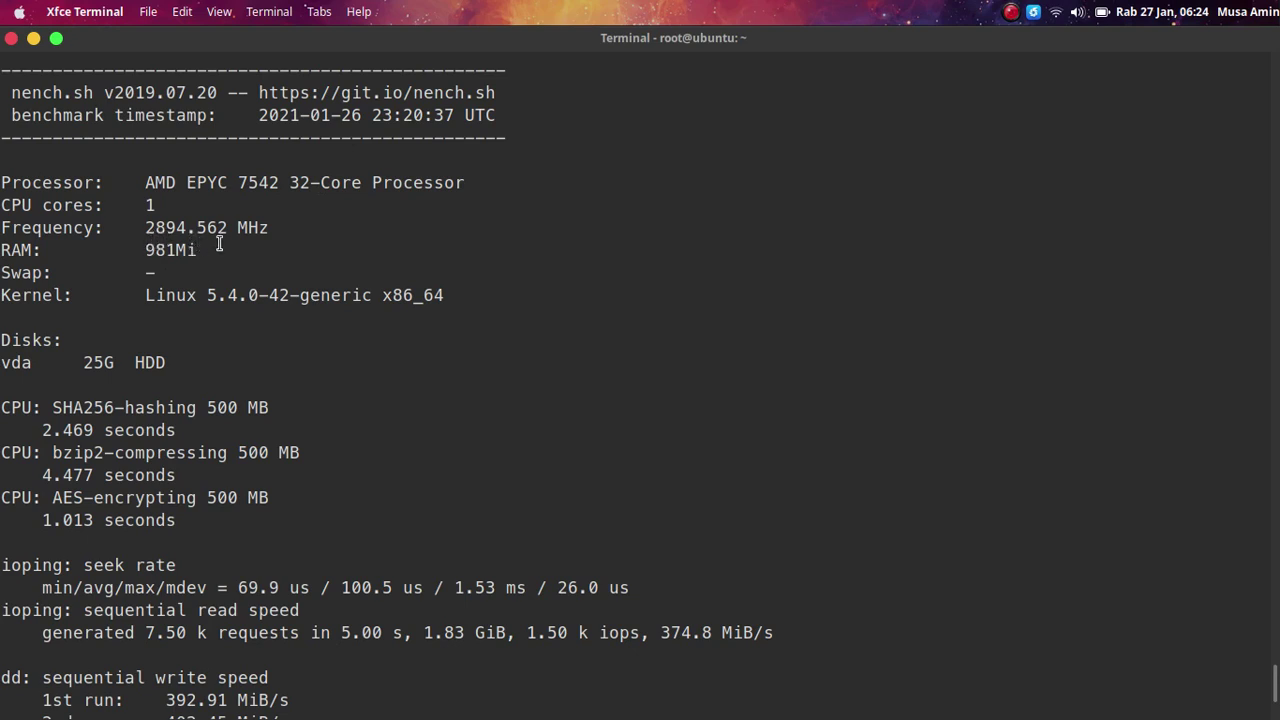
{"action": "scroll", "coordinate": [222, 243], "scroll_direction": "down", "scroll_amount": 5}
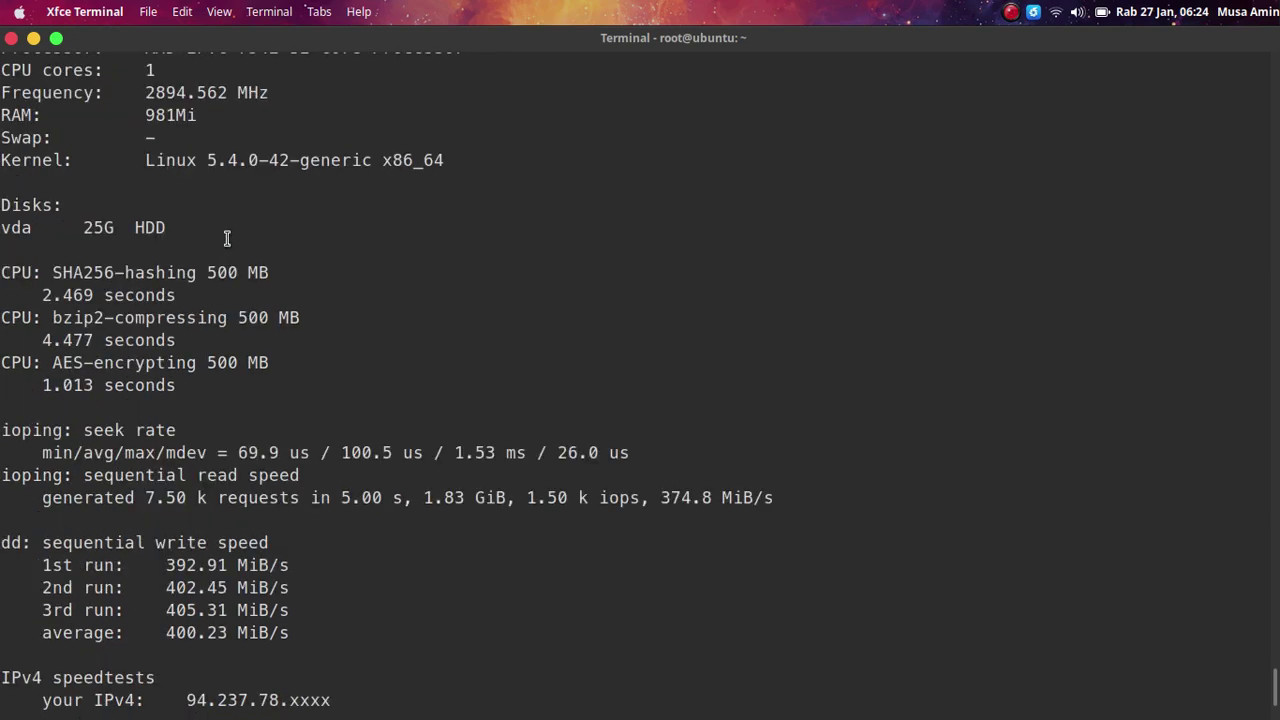
{"action": "scroll", "coordinate": [282, 205], "scroll_direction": "down", "scroll_amount": 1}
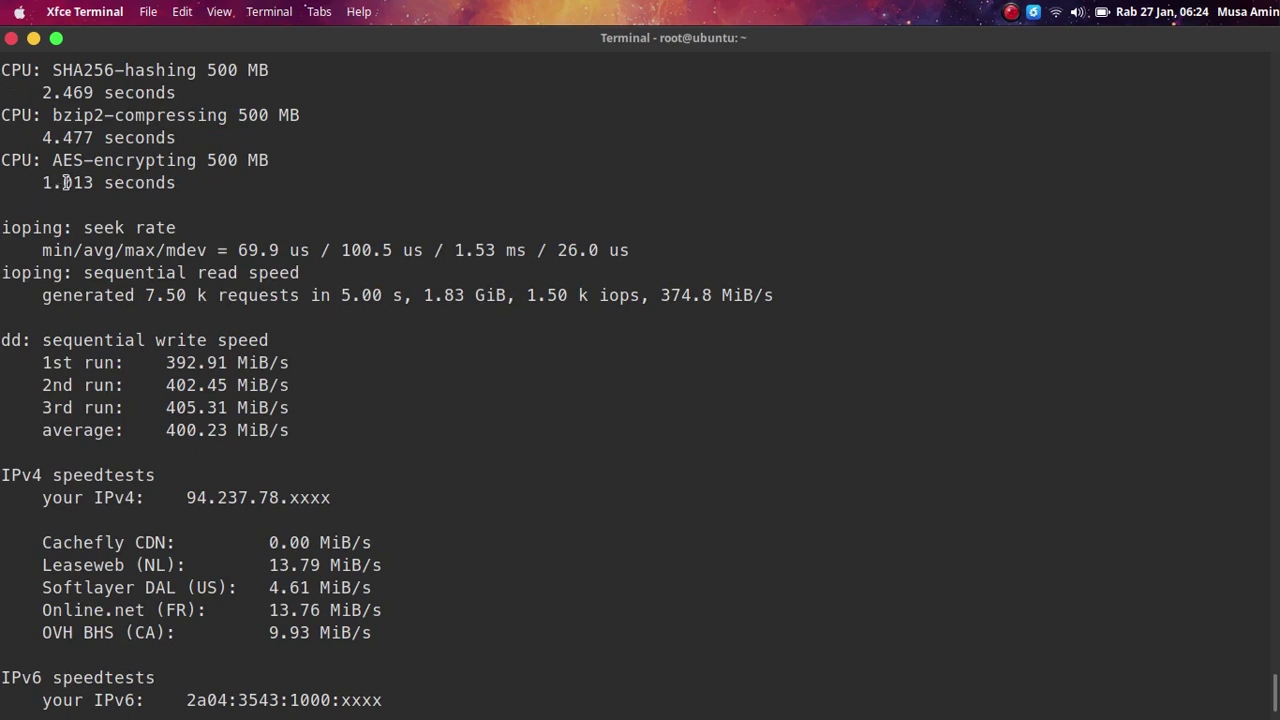
{"action": "scroll", "coordinate": [58, 195], "scroll_direction": "down", "scroll_amount": 1}
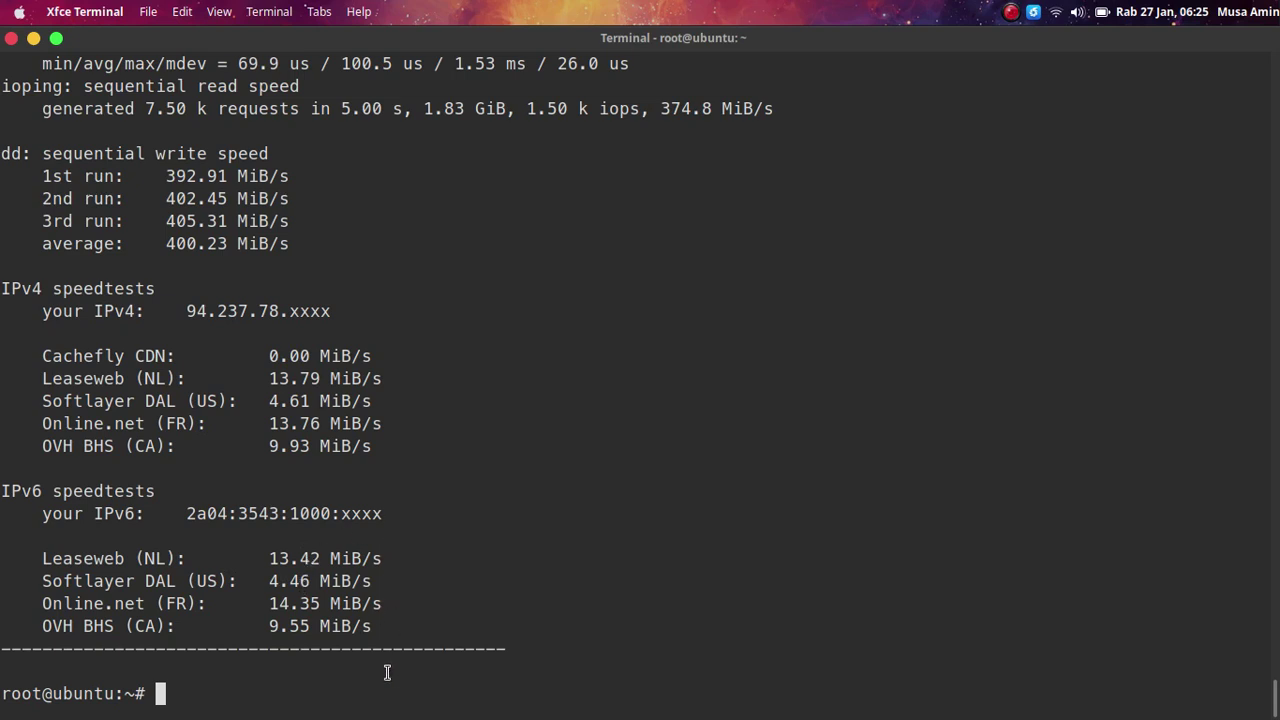
- Search Google for "speedtest cli" through Ulauncher and open the official Speedtest CLI page on speedtest.net in Firefox
{"action": "mouse_move", "coordinate": [386, 710]}
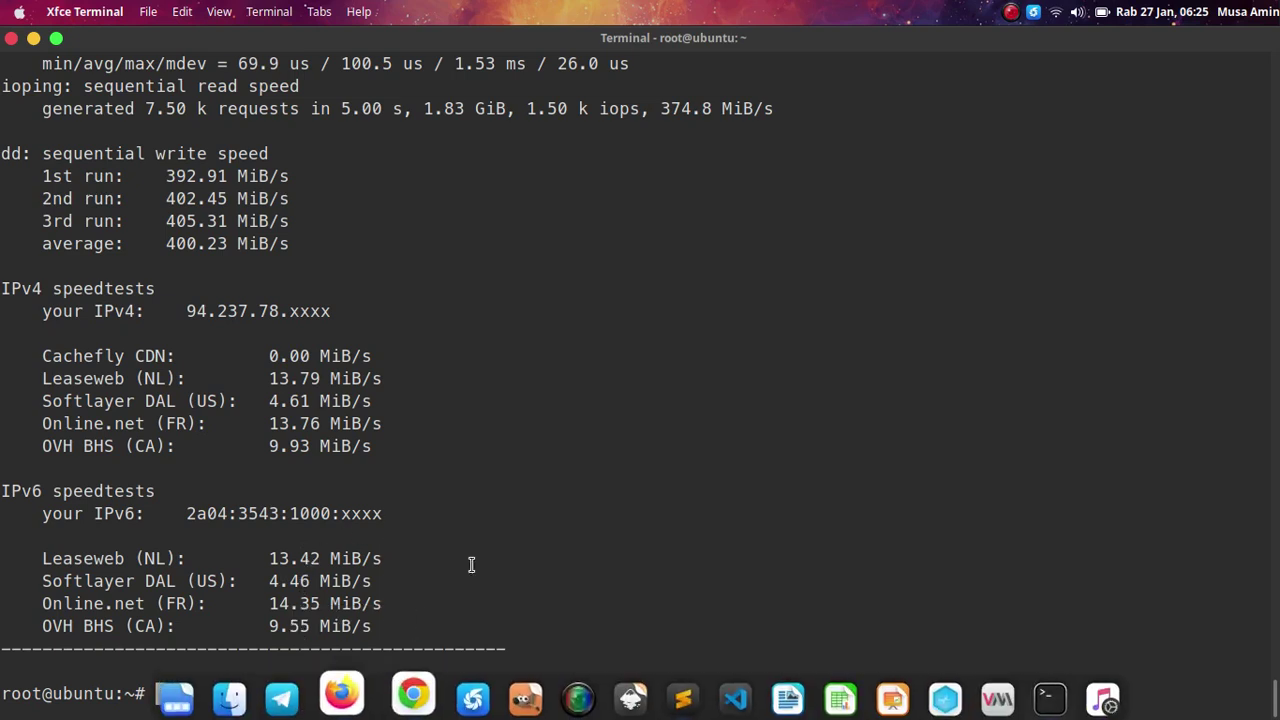
{"action": "key", "text": "ctrl+space"}
{"action": "type", "text": "g "}
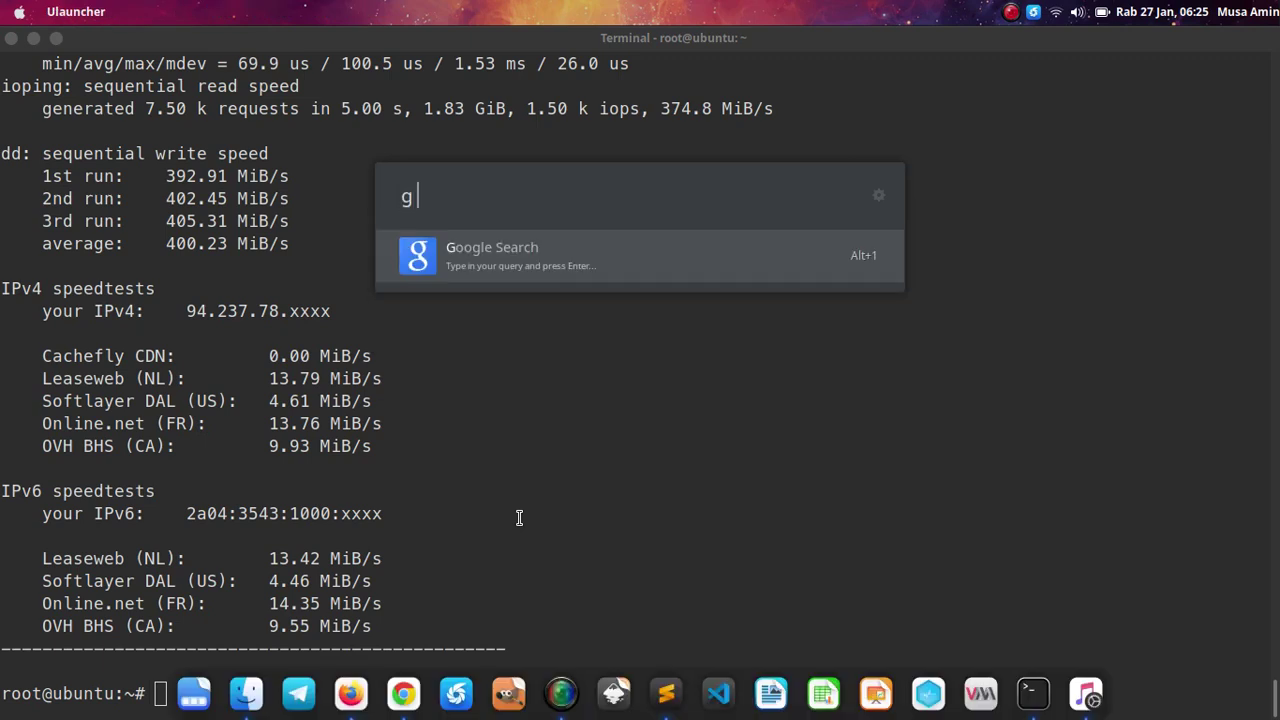
{"action": "type", "text": "speedtes"}
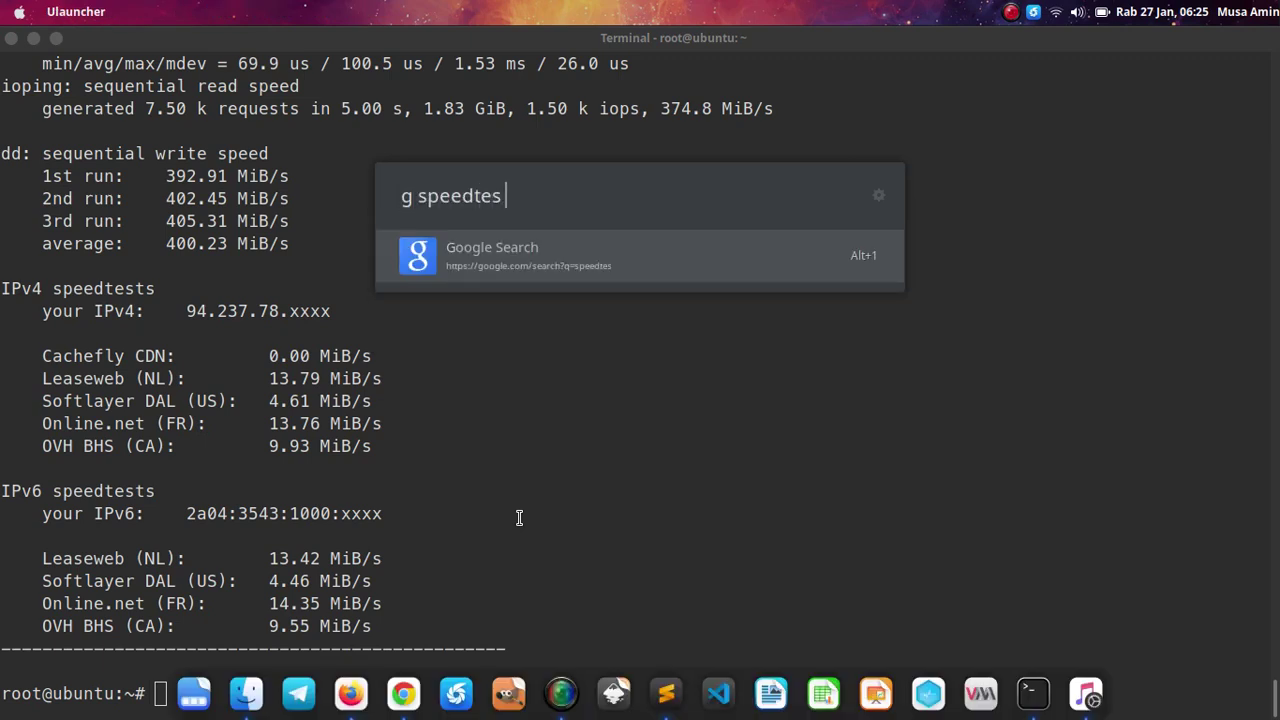
{"action": "type", "text": "t cli"}
{"action": "key", "text": "Return"}
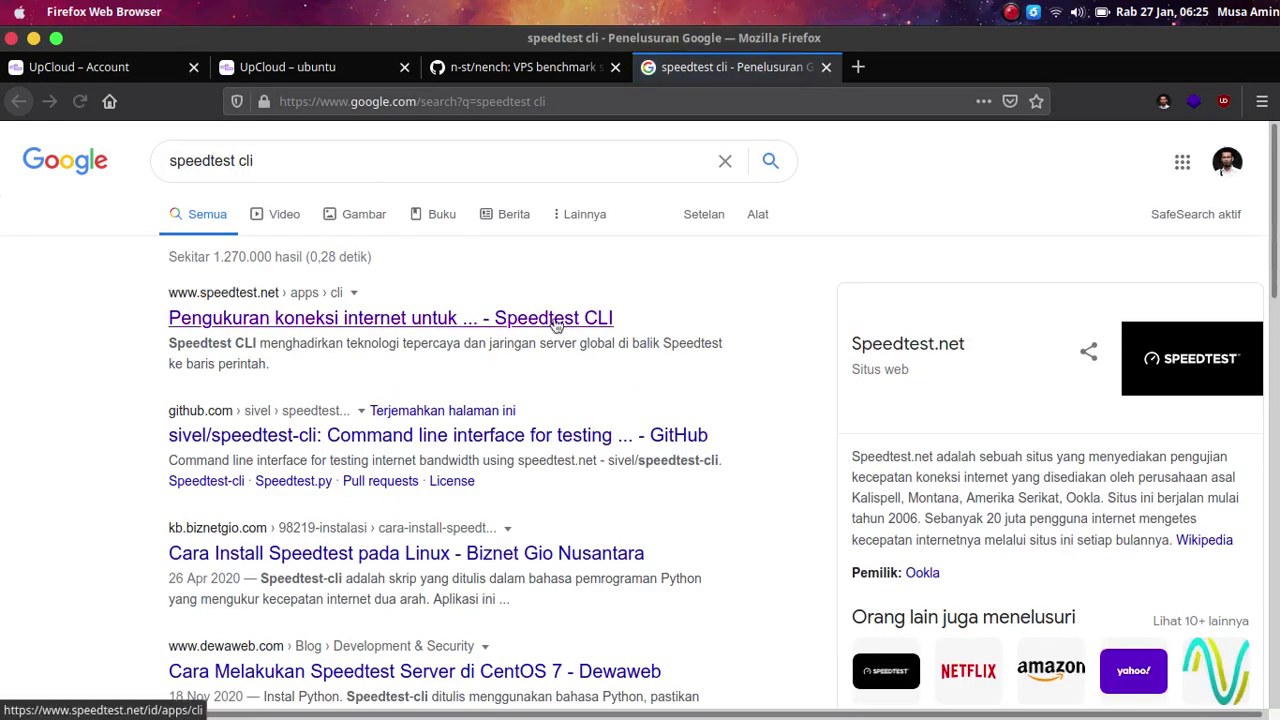
{"action": "left_click", "coordinate": [556, 319]}
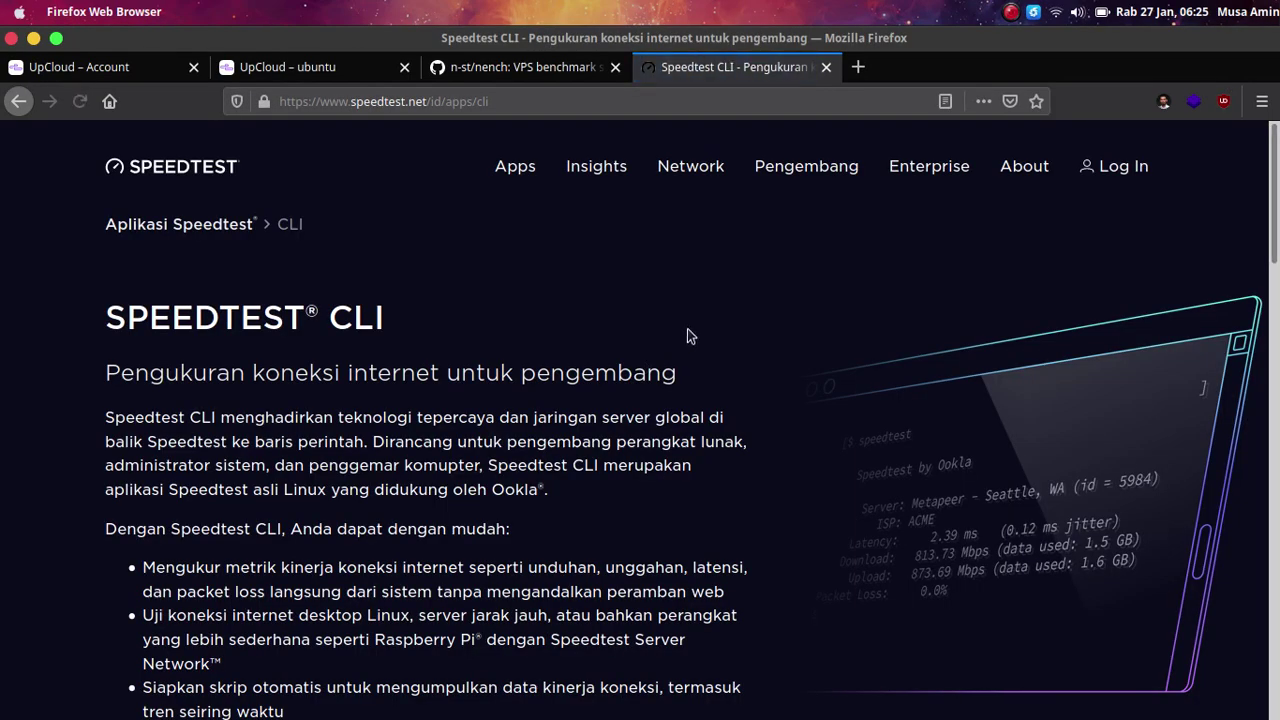
- Copy the first Ubuntu/Debian installation command without sudo and run "apt-get install gnupg1 apt-transport-https dirmngr" in the server's terminal
{"action": "left_click_drag", "start_coordinate": [1277, 230], "coordinate": [1277, 368]}
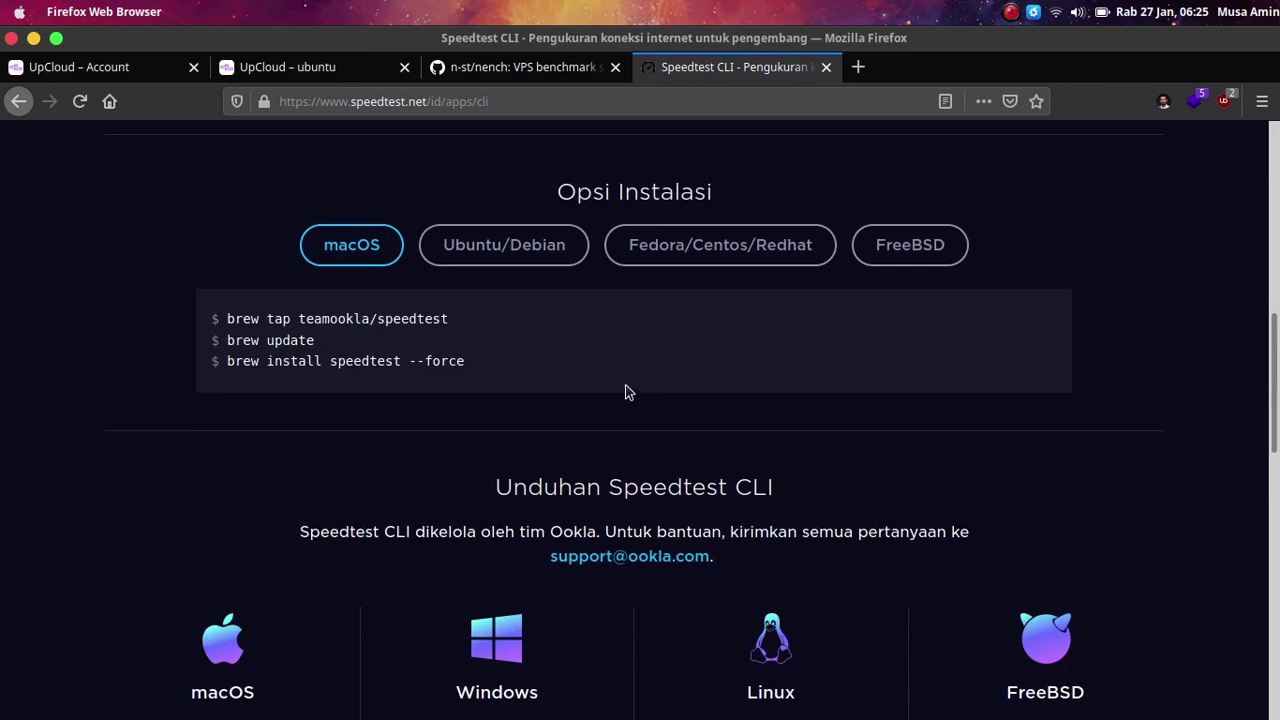
{"action": "left_click", "coordinate": [524, 257]}
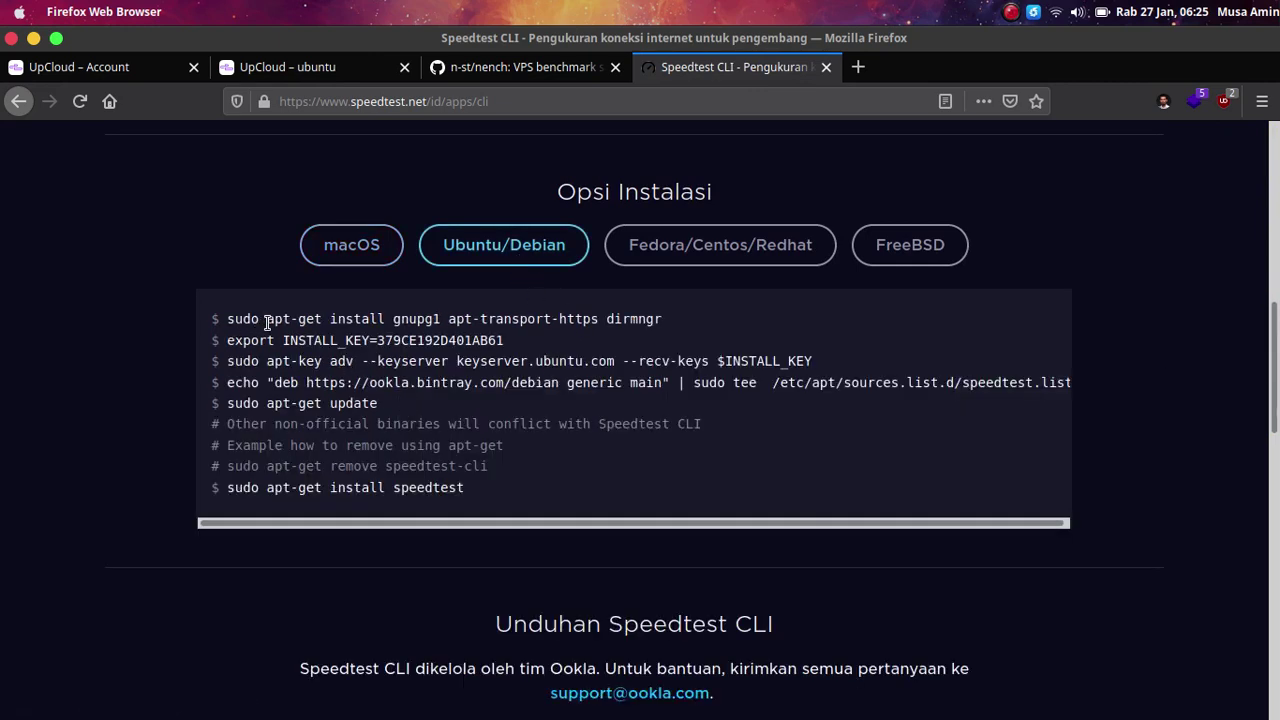
{"action": "left_click_drag", "start_coordinate": [267, 318], "coordinate": [686, 322]}
{"action": "right_click", "coordinate": [684, 320]}
{"action": "left_click", "coordinate": [700, 331]}
{"action": "key", "text": "alt+Tab"}
{"action": "right_click", "coordinate": [681, 333]}
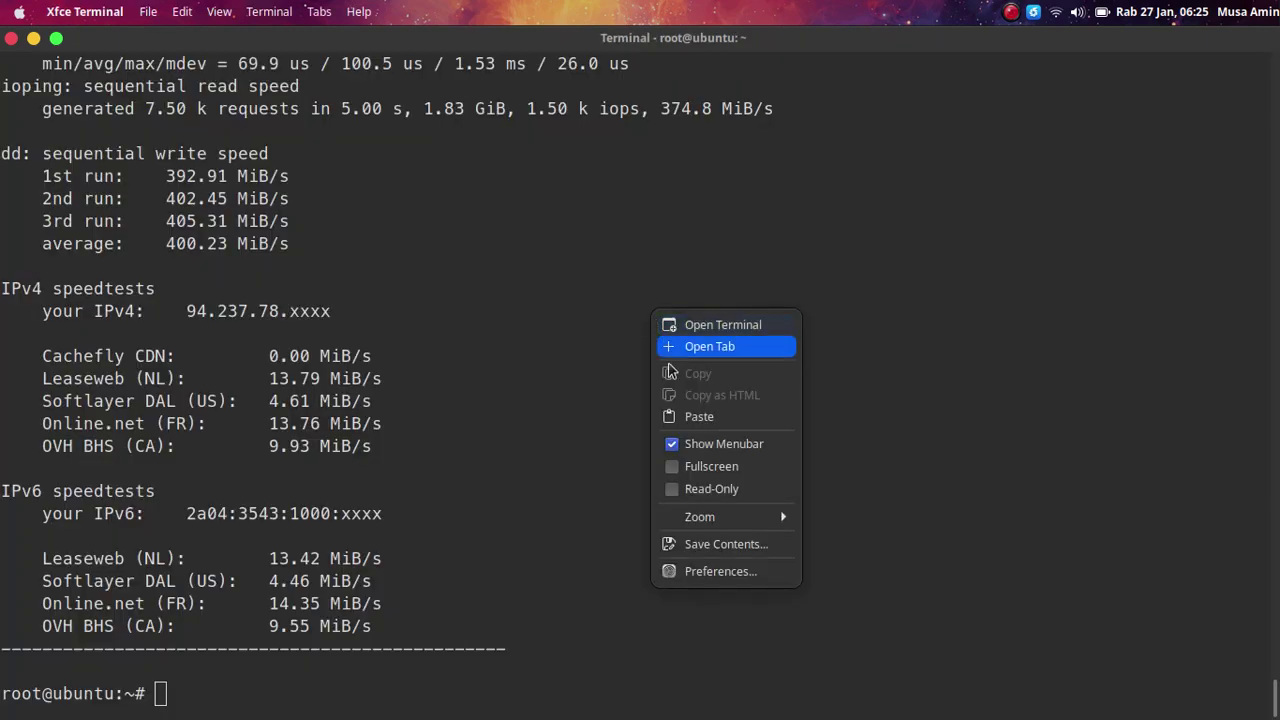
{"action": "left_click", "coordinate": [686, 414]}
{"action": "key", "text": "Return"}
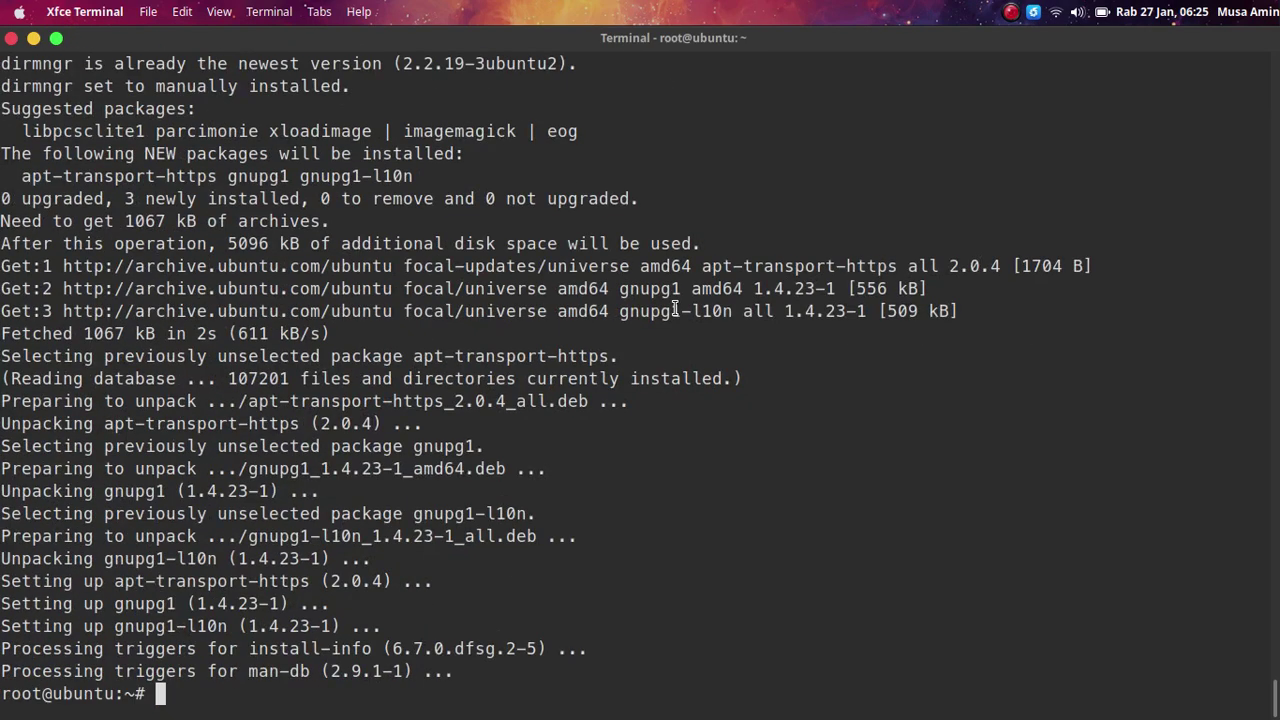
- Copy the export INSTALL_KEY line from the Speedtest CLI instructions and run it in the server's terminal session
{"action": "key", "text": "alt+Tab"}
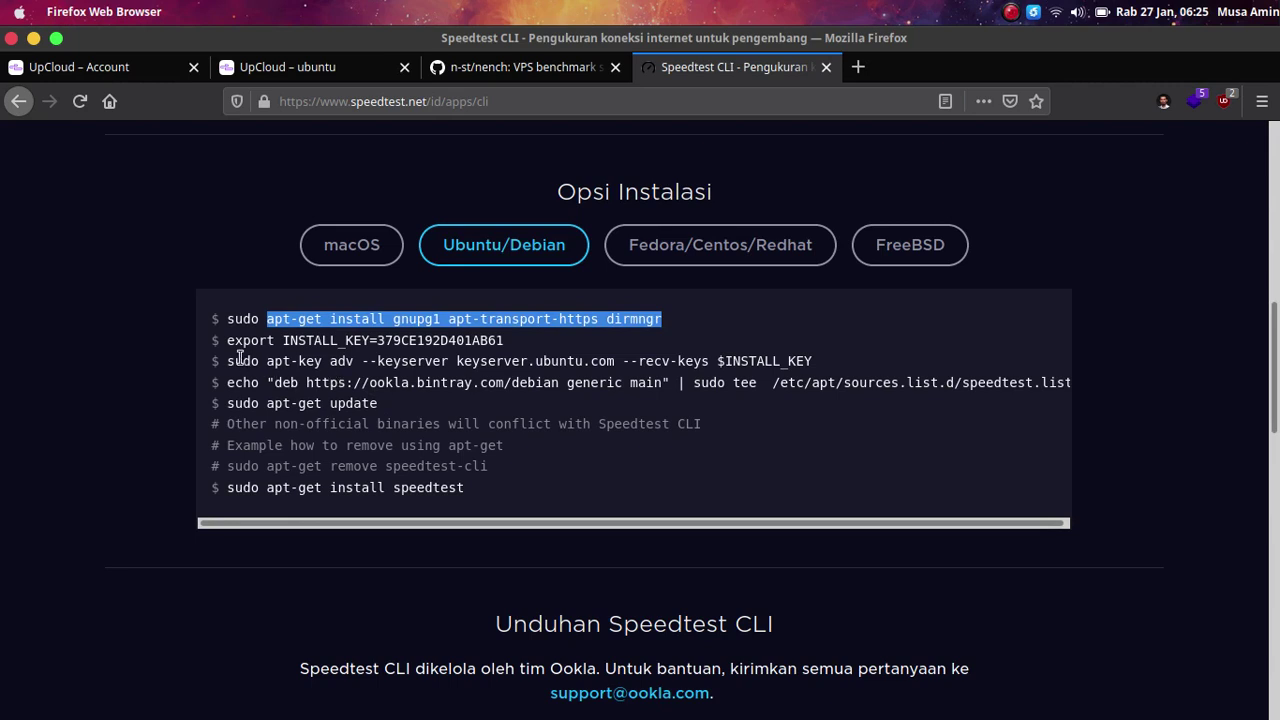
{"action": "left_click_drag", "start_coordinate": [229, 340], "coordinate": [513, 345]}
{"action": "right_click", "coordinate": [513, 345]}
{"action": "left_click", "coordinate": [530, 365]}
{"action": "key", "text": "alt+Tab"}
{"action": "right_click", "coordinate": [624, 352]}
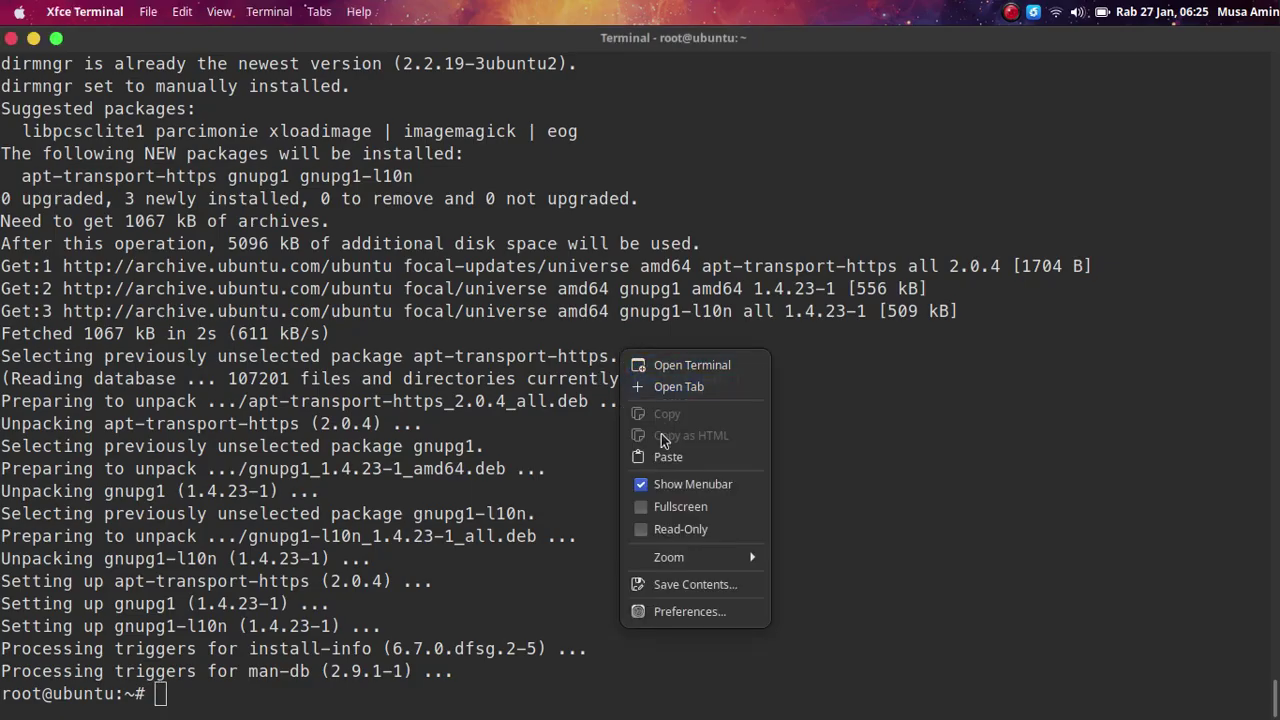
{"action": "left_click", "coordinate": [660, 454]}
{"action": "key", "text": "Return"}
- Copy the apt-key command without sudo and run "apt-key adv --keyserver keyserver.ubuntu.com --recv-keys $INSTALL_KEY" on the server
{"action": "key", "text": "alt+Tab"}
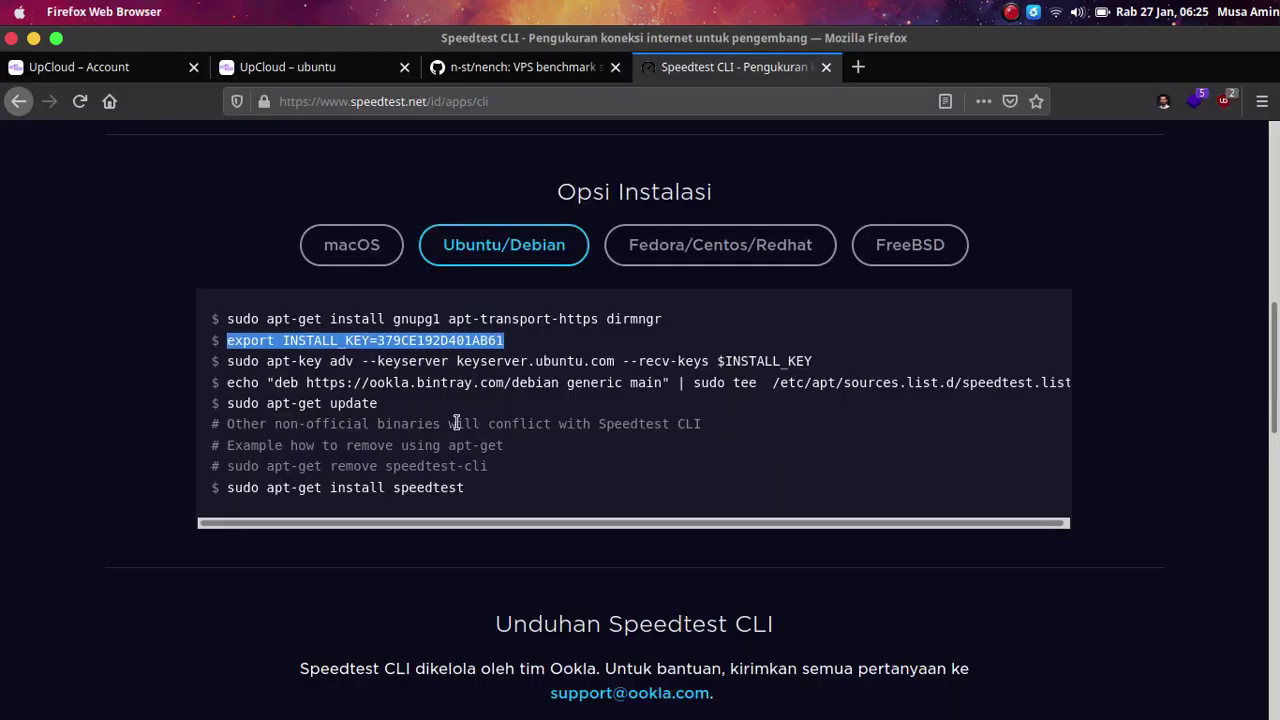
{"action": "left_click_drag", "start_coordinate": [268, 365], "coordinate": [852, 363]}
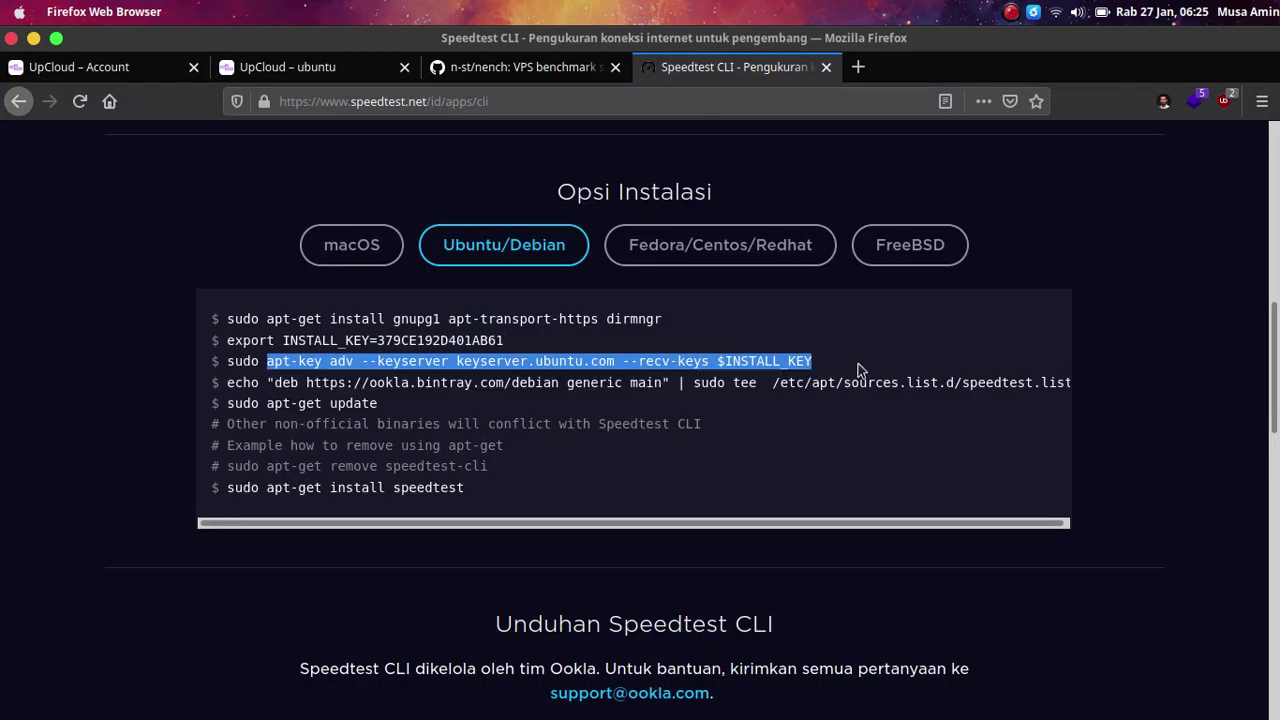
{"action": "right_click", "coordinate": [852, 364]}
{"action": "left_click", "coordinate": [868, 378]}
{"action": "key", "text": "alt+Tab"}
{"action": "right_click", "coordinate": [830, 352]}
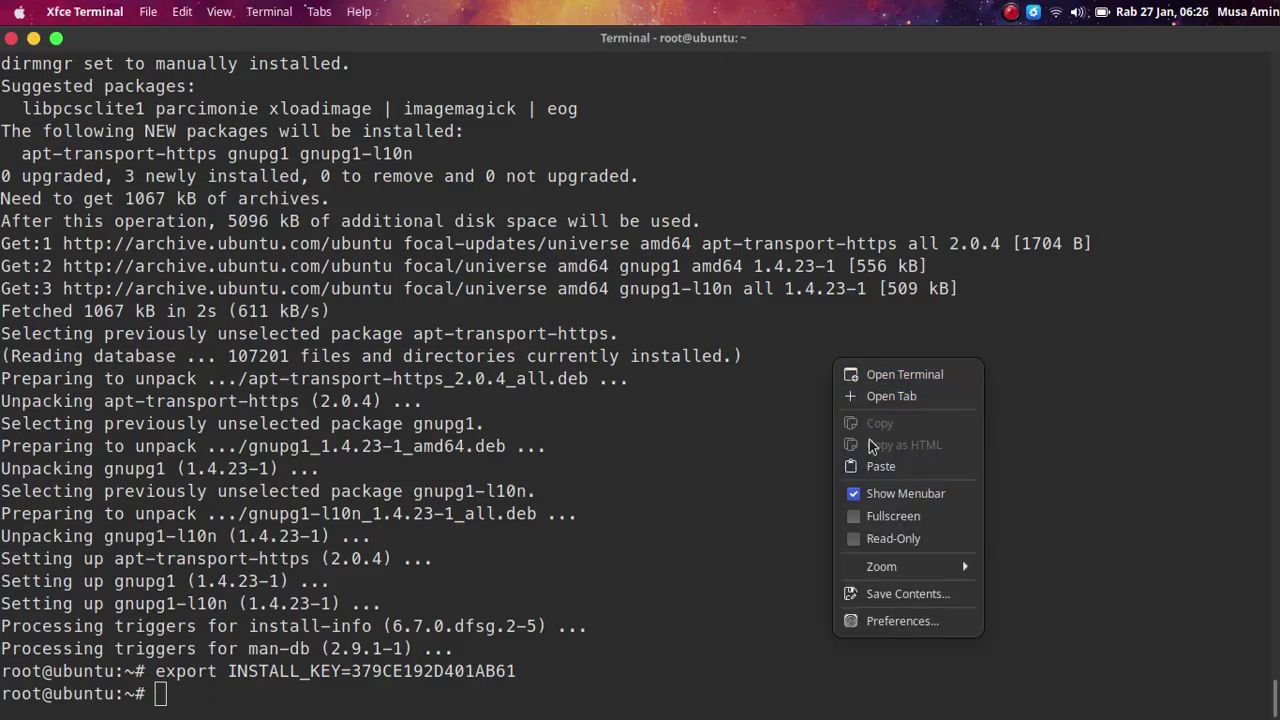
{"action": "left_click", "coordinate": [867, 462]}
{"action": "key", "text": "Return"}
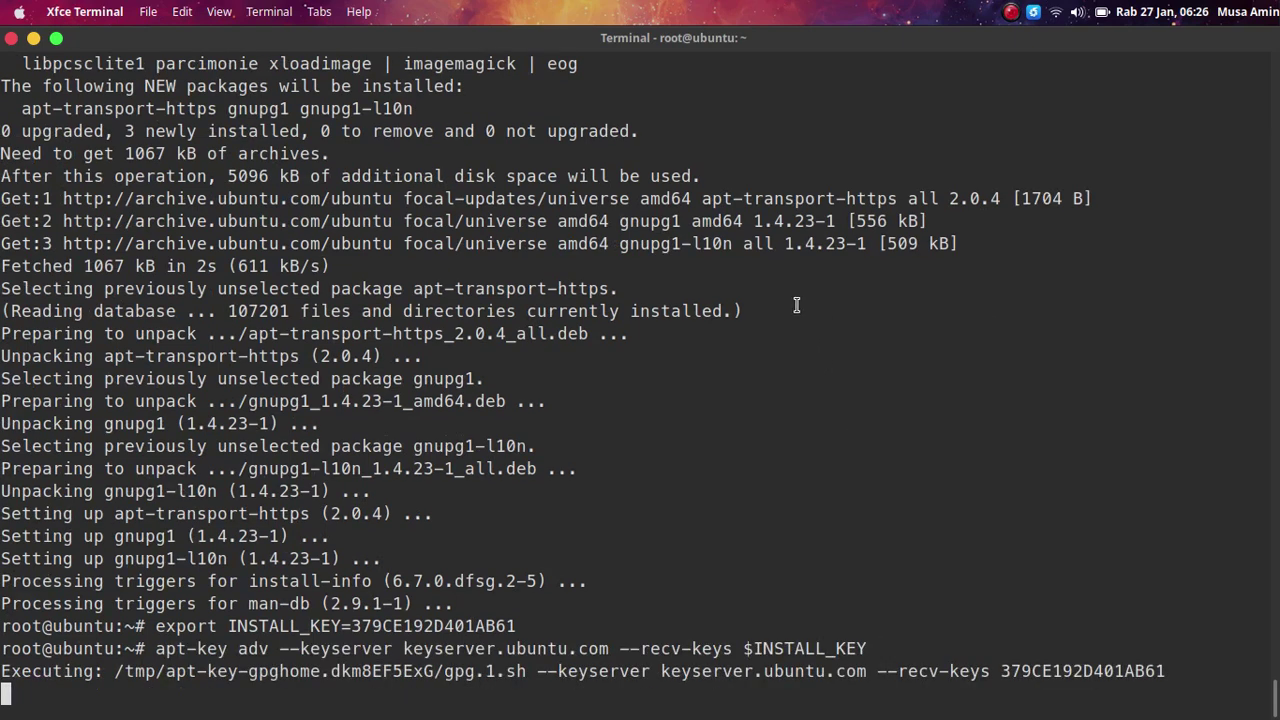
- Copy the echo command and run it on the server to add the Ookla Debian repository to /etc/apt/sources.list.d/speedtest.list
{"action": "key", "text": "alt+Tab"}
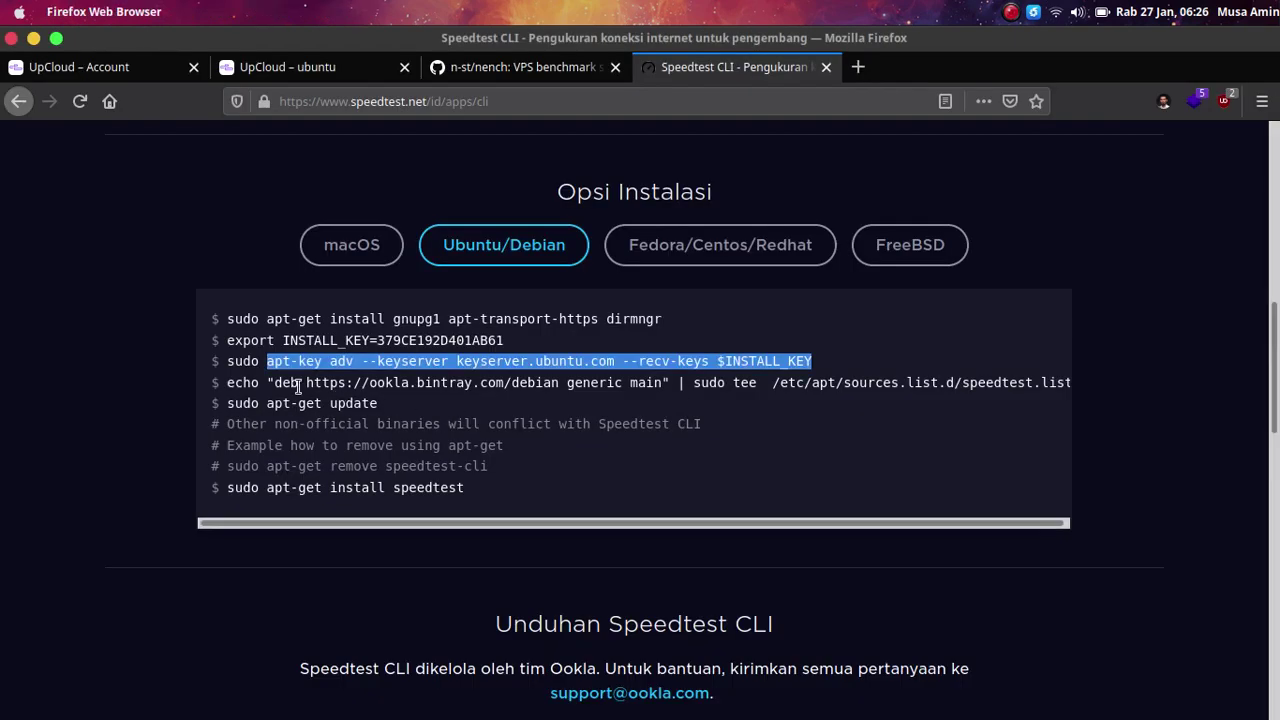
{"action": "triple_click", "coordinate": [263, 384]}
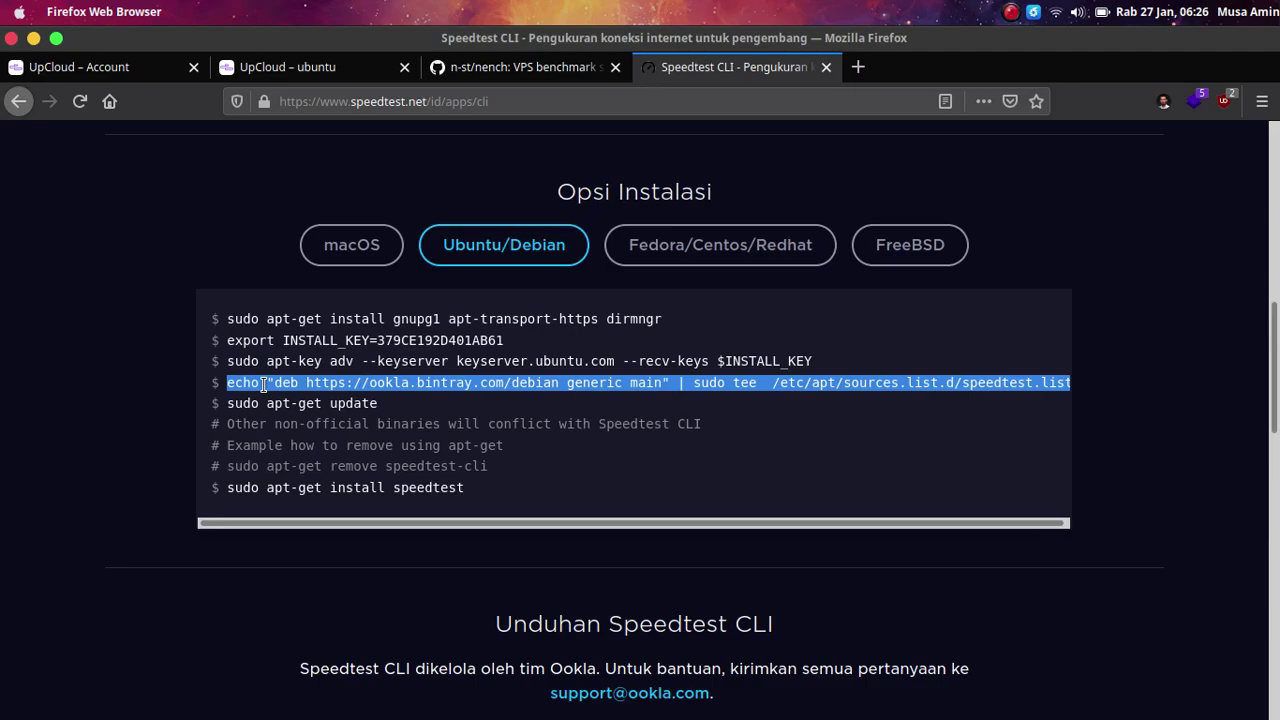
{"action": "right_click", "coordinate": [263, 384]}
{"action": "left_click", "coordinate": [266, 400]}
{"action": "key", "text": "alt+Tab"}
{"action": "right_click", "coordinate": [730, 285]}
{"action": "left_click", "coordinate": [787, 396]}
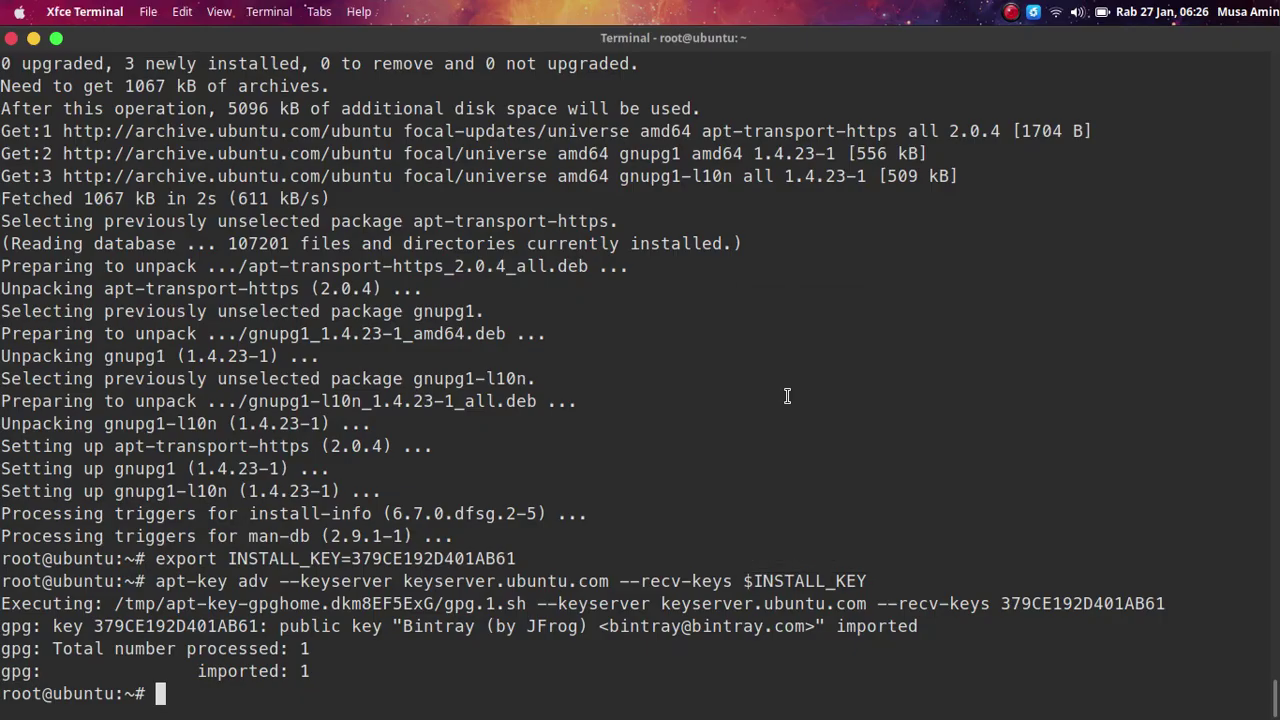
{"action": "key", "text": "Return"}
- Refresh the server's package lists with "apt update", following the Speedtest CLI instructions
{"action": "key", "text": "alt+Tab"}
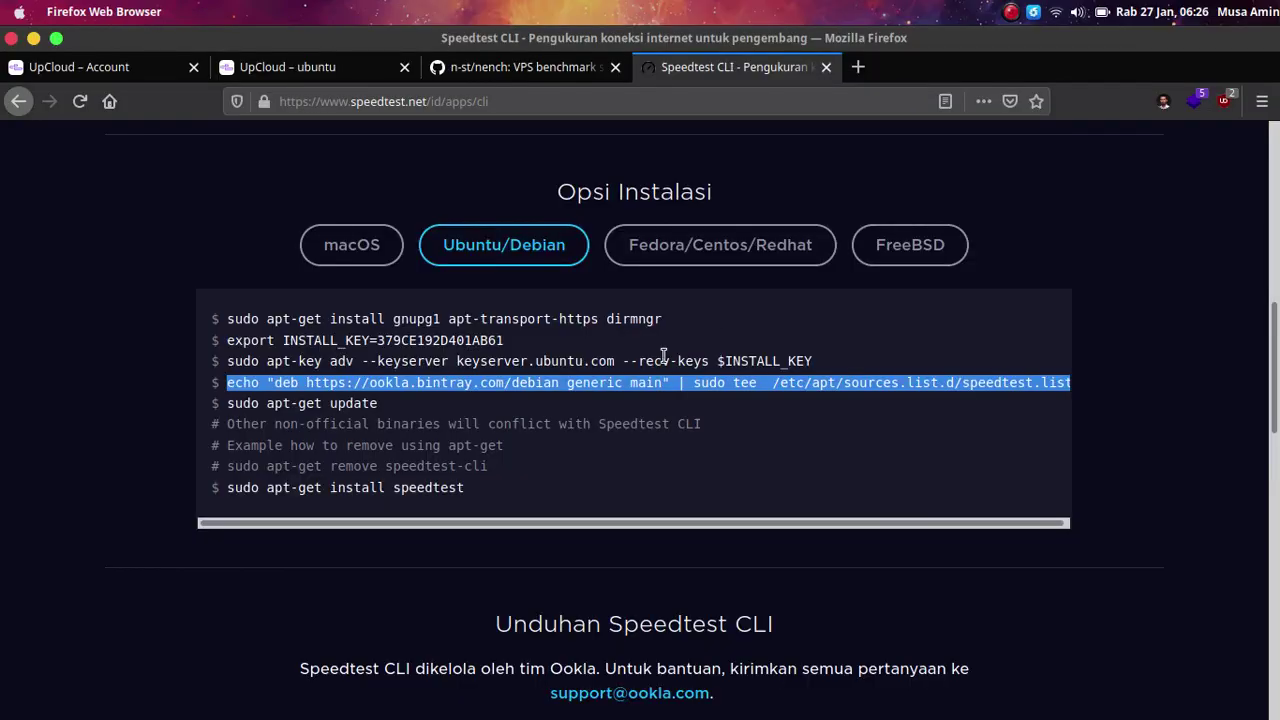
{"action": "key", "text": "alt+Tab"}
{"action": "type", "text": "apt "}
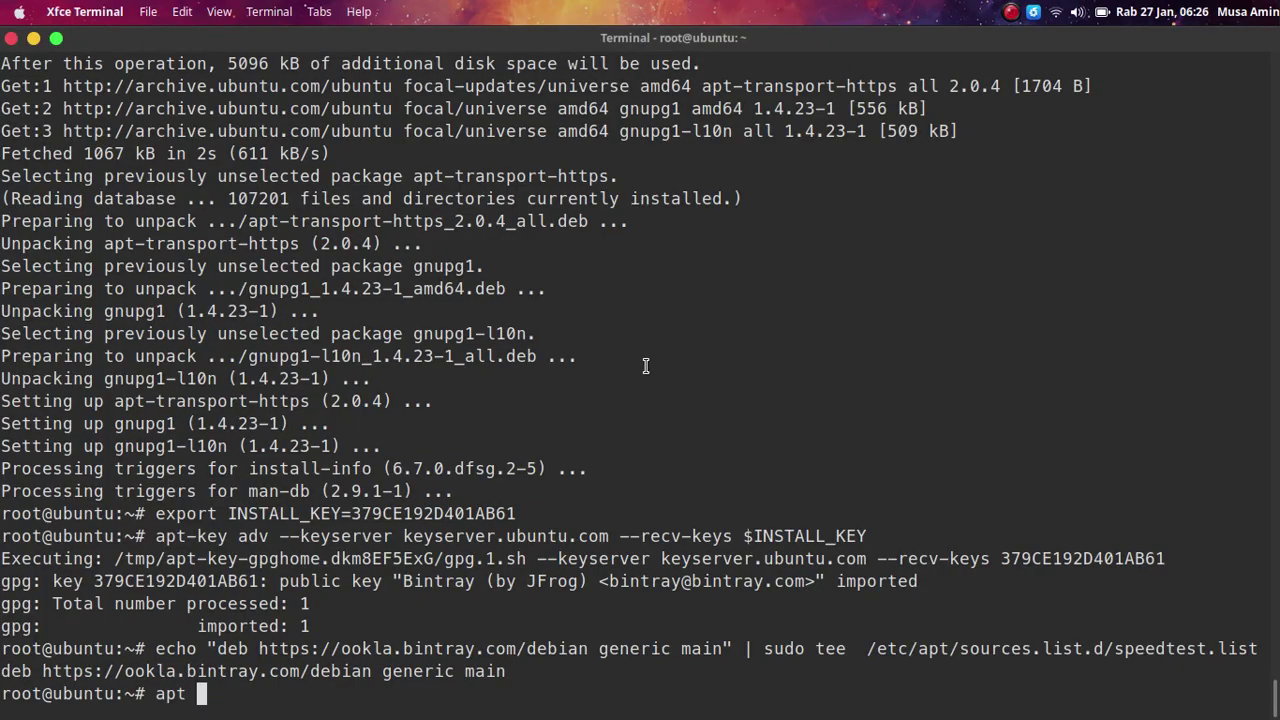
{"action": "type", "text": "update"}
{"action": "key", "text": "Return"}
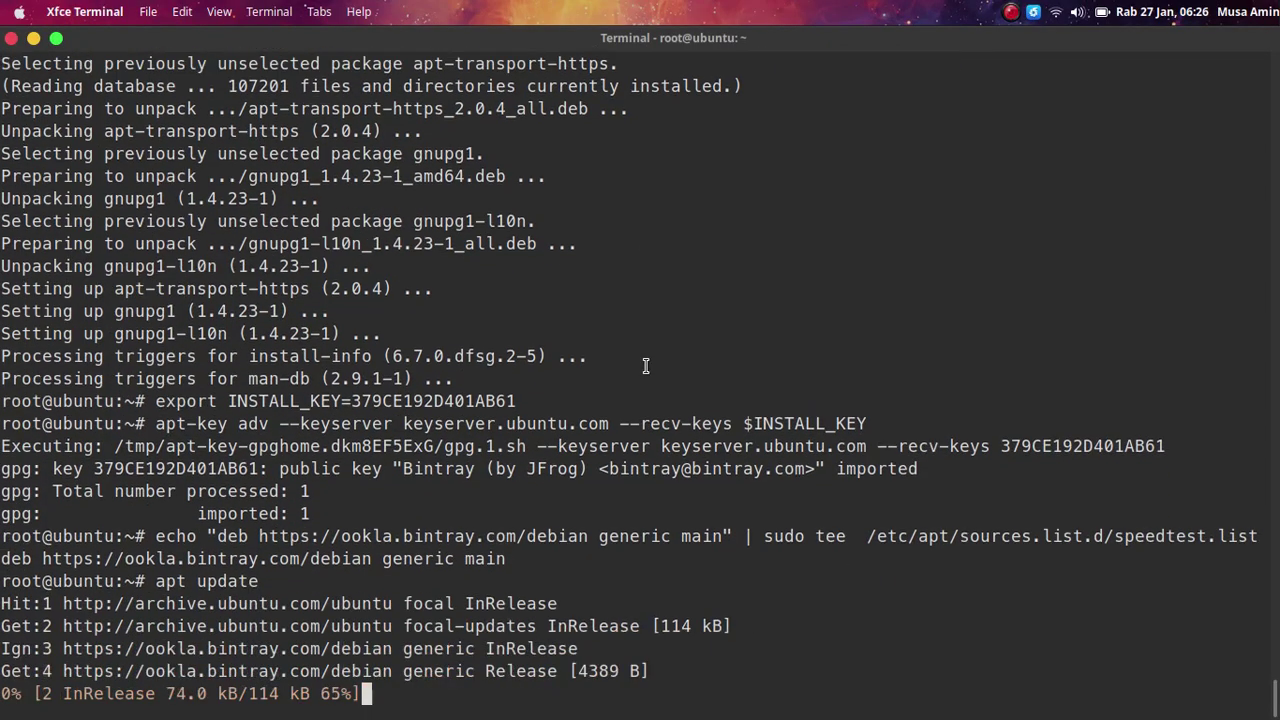
- Copy the final installation command without sudo and run "apt-get install speedtest" in the server's terminal
{"action": "key", "text": "alt+Tab"}
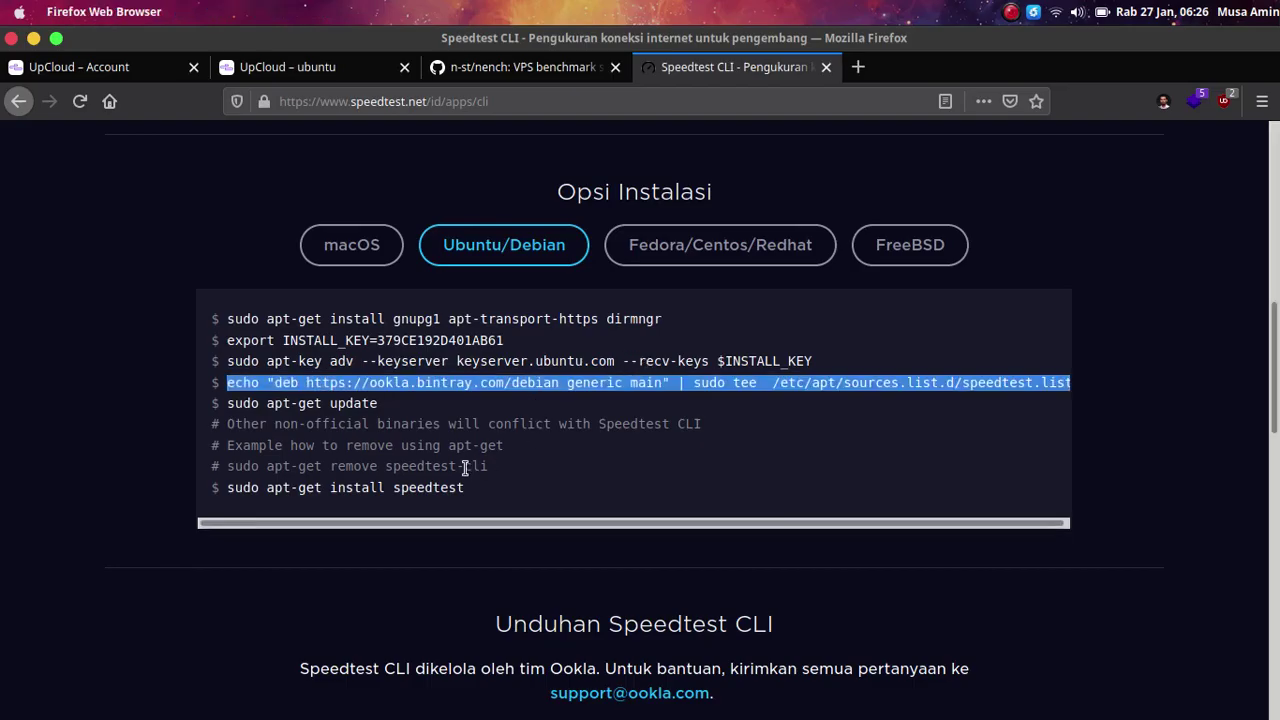
{"action": "left_click_drag", "start_coordinate": [267, 488], "coordinate": [536, 498]}
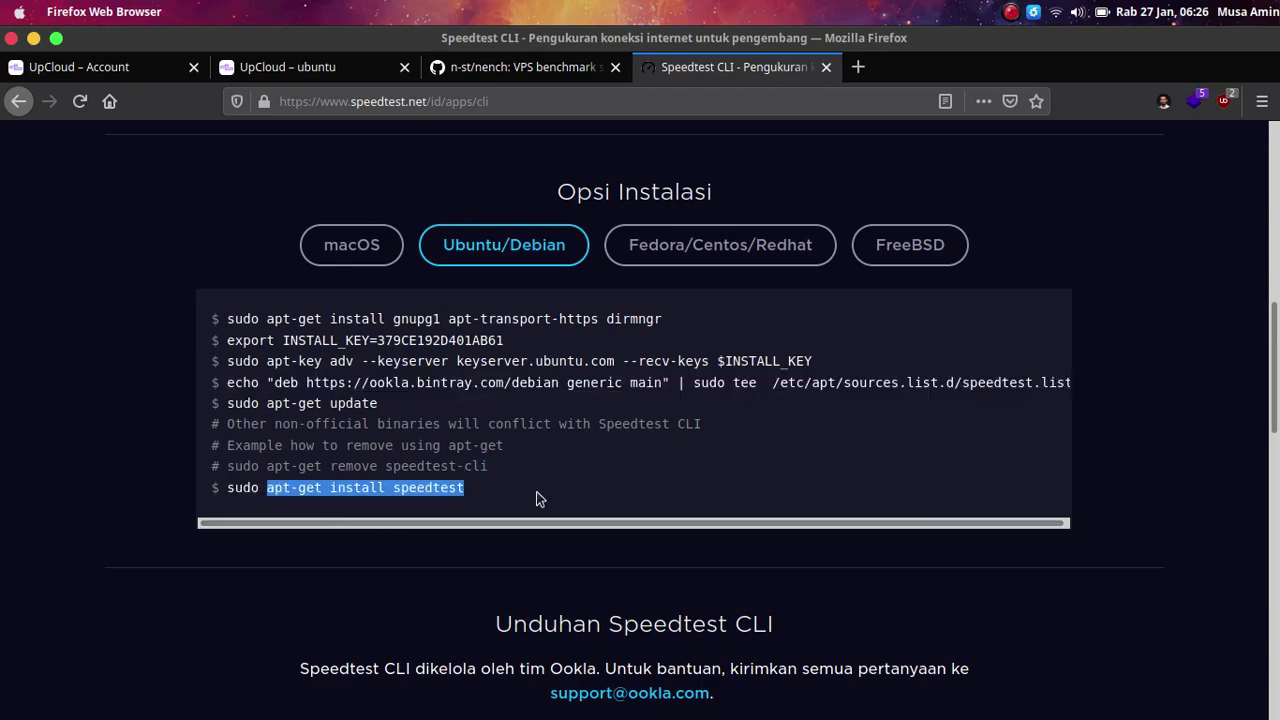
{"action": "right_click", "coordinate": [536, 498]}
{"action": "left_click", "coordinate": [560, 240]}
{"action": "key", "text": "alt+Tab"}
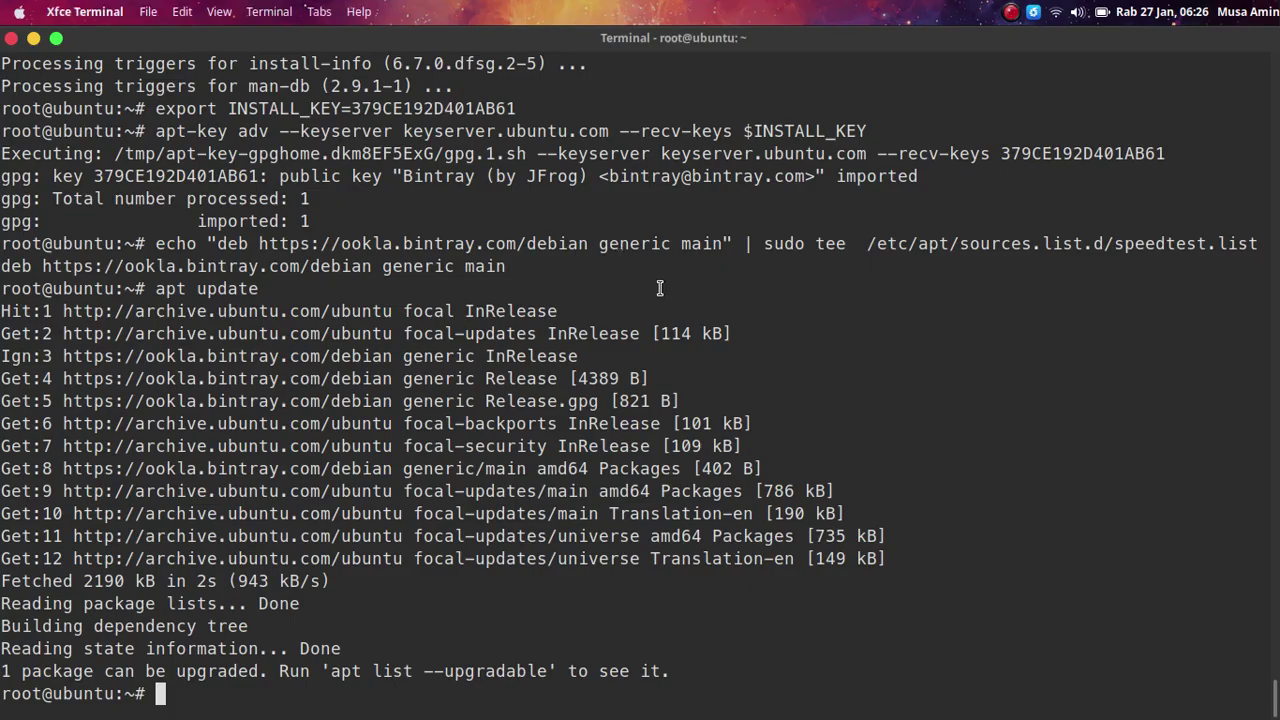
{"action": "right_click", "coordinate": [734, 252]}
{"action": "left_click", "coordinate": [778, 369]}
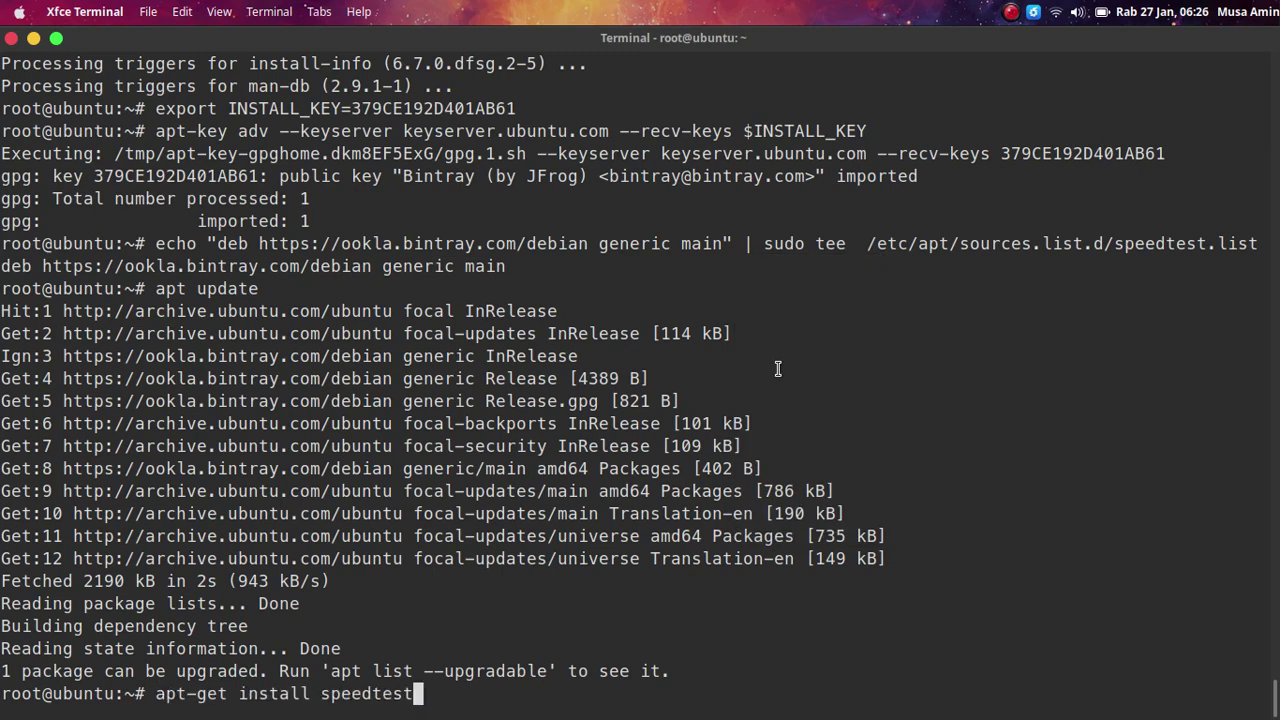
{"action": "key", "text": "Return"}
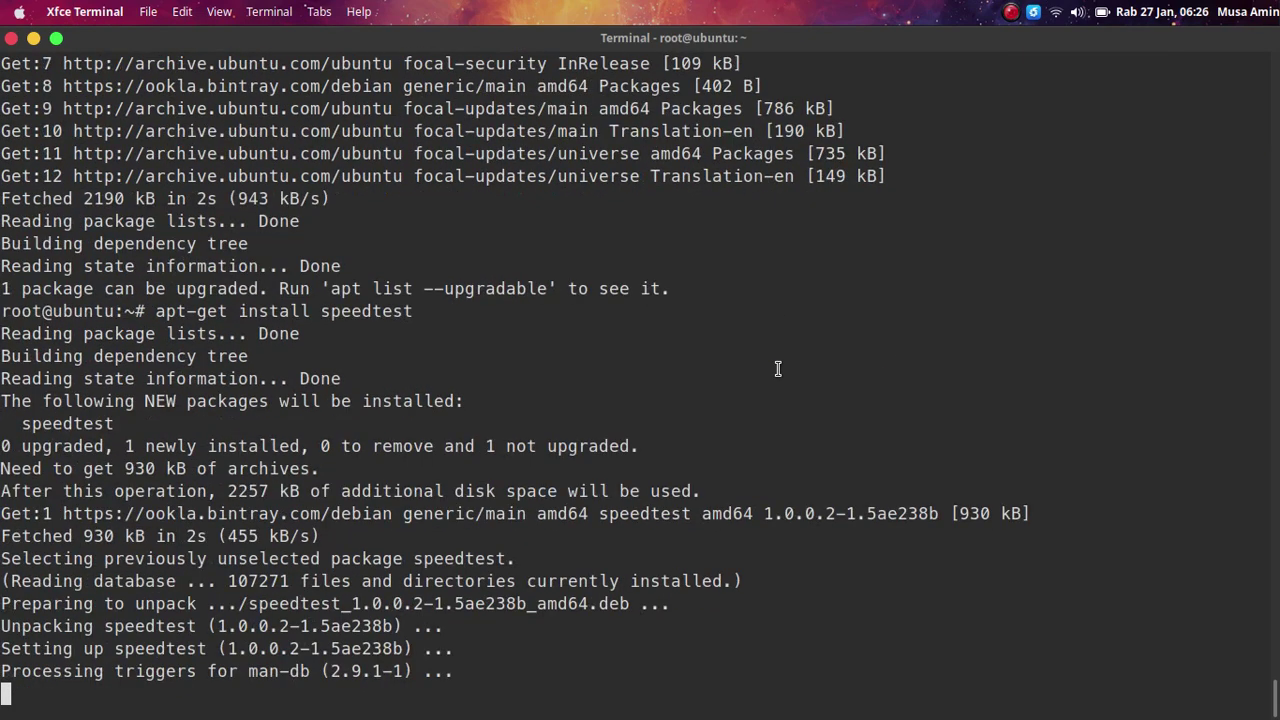
- Clear the terminal, try to list the available test servers with "speedtest --list", and read through the usage options
{"action": "key", "text": "ctrl+l"}
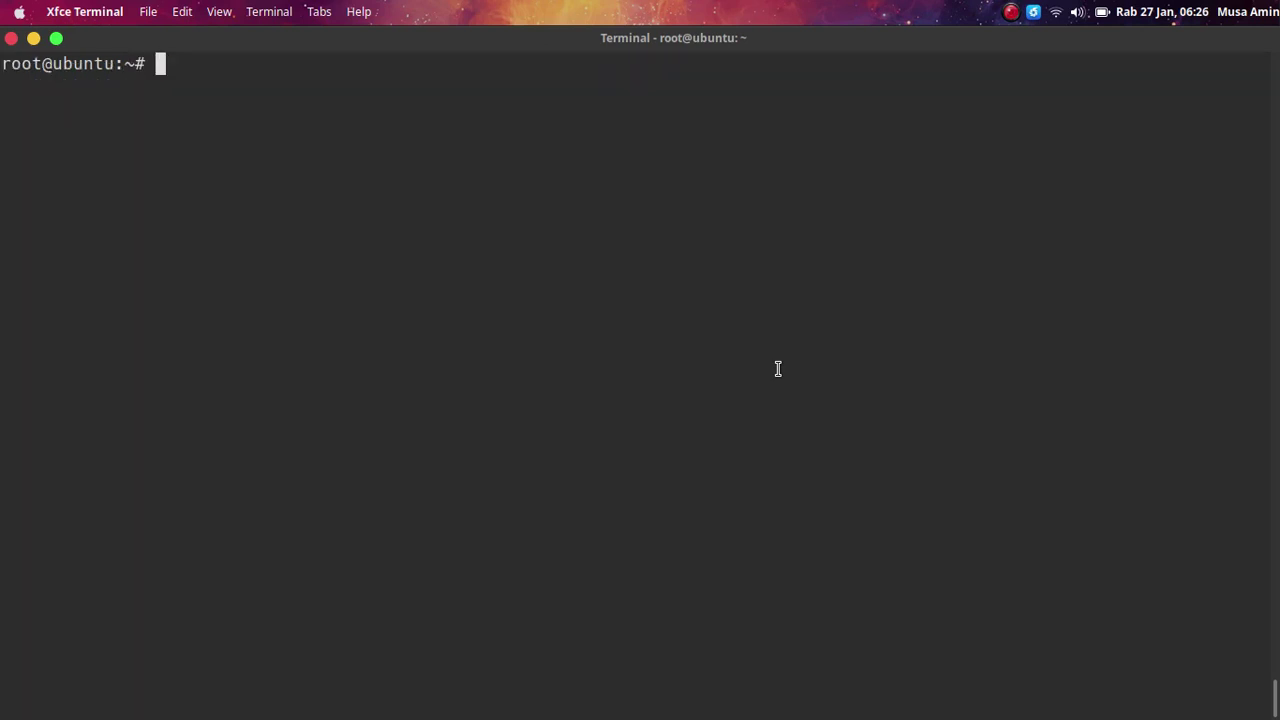
{"action": "type", "text": "speedtest "}
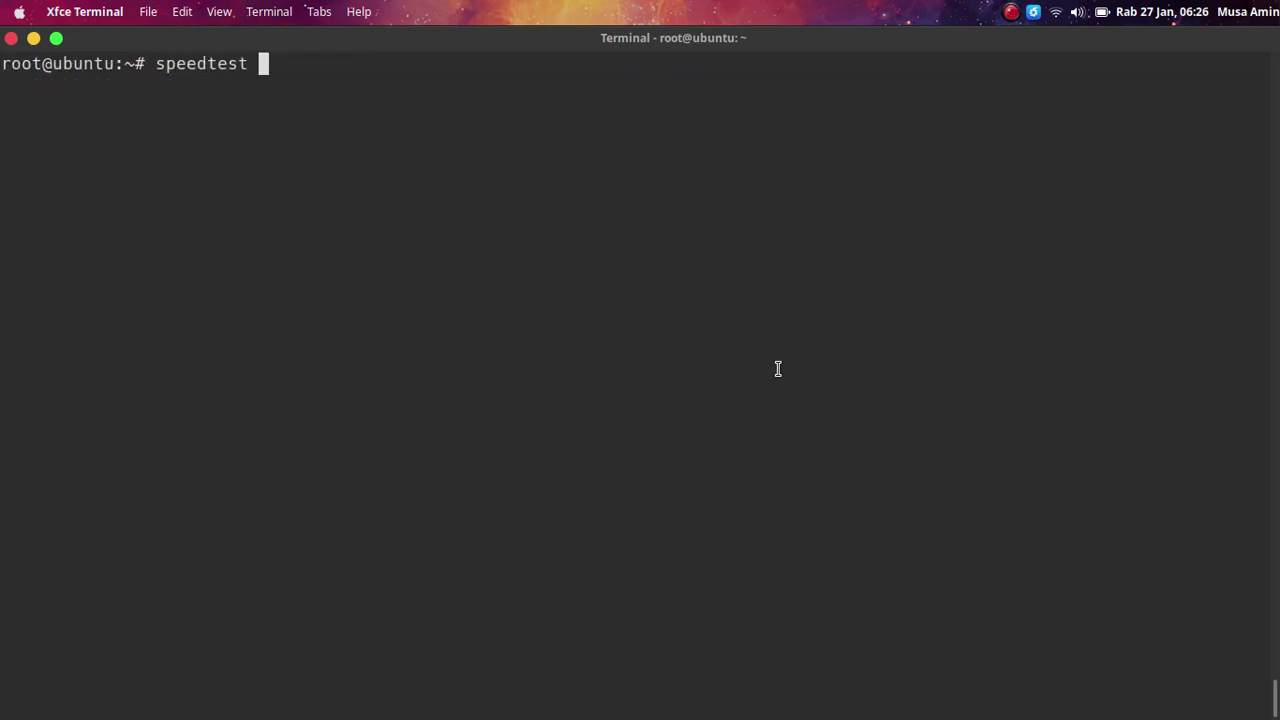
{"action": "type", "text": "--list"}
{"action": "key", "text": "Return"}
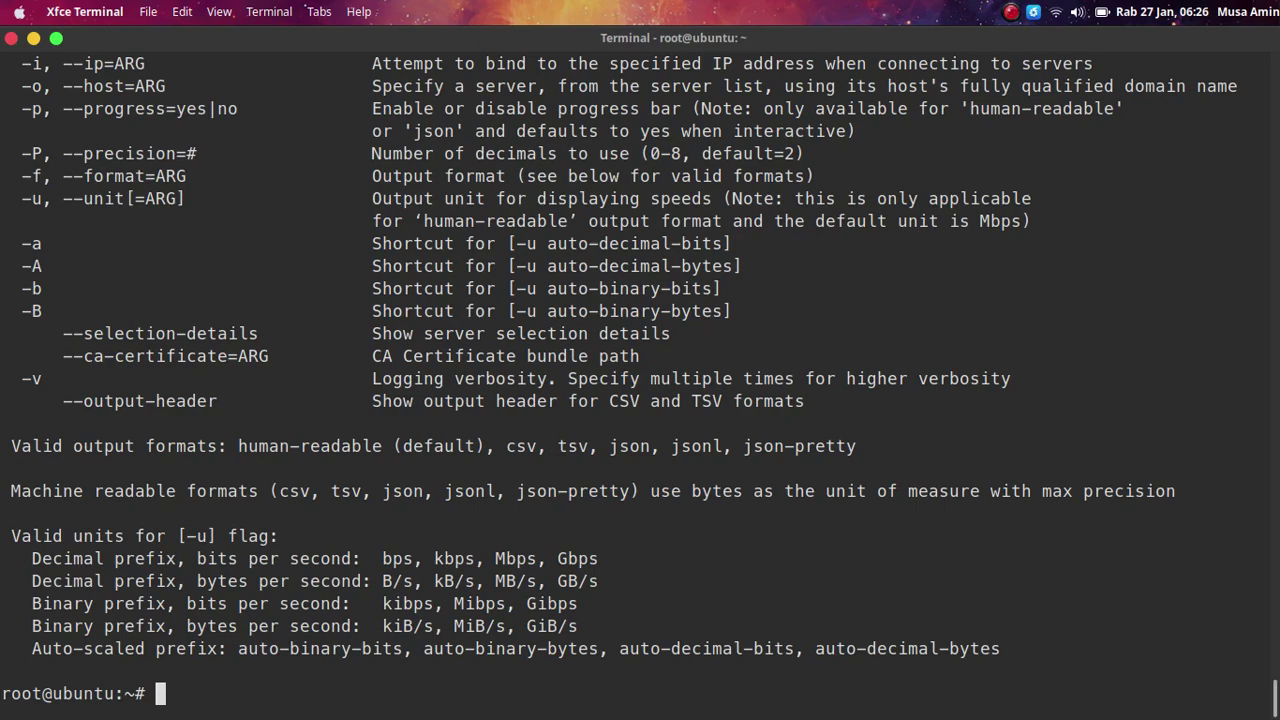
{"action": "scroll", "coordinate": [778, 369], "scroll_direction": "up", "scroll_amount": 10}
{"action": "scroll", "coordinate": [778, 369], "scroll_direction": "down", "scroll_amount": 2}
{"action": "scroll", "coordinate": [640, 385], "scroll_direction": "down", "scroll_amount": 1}
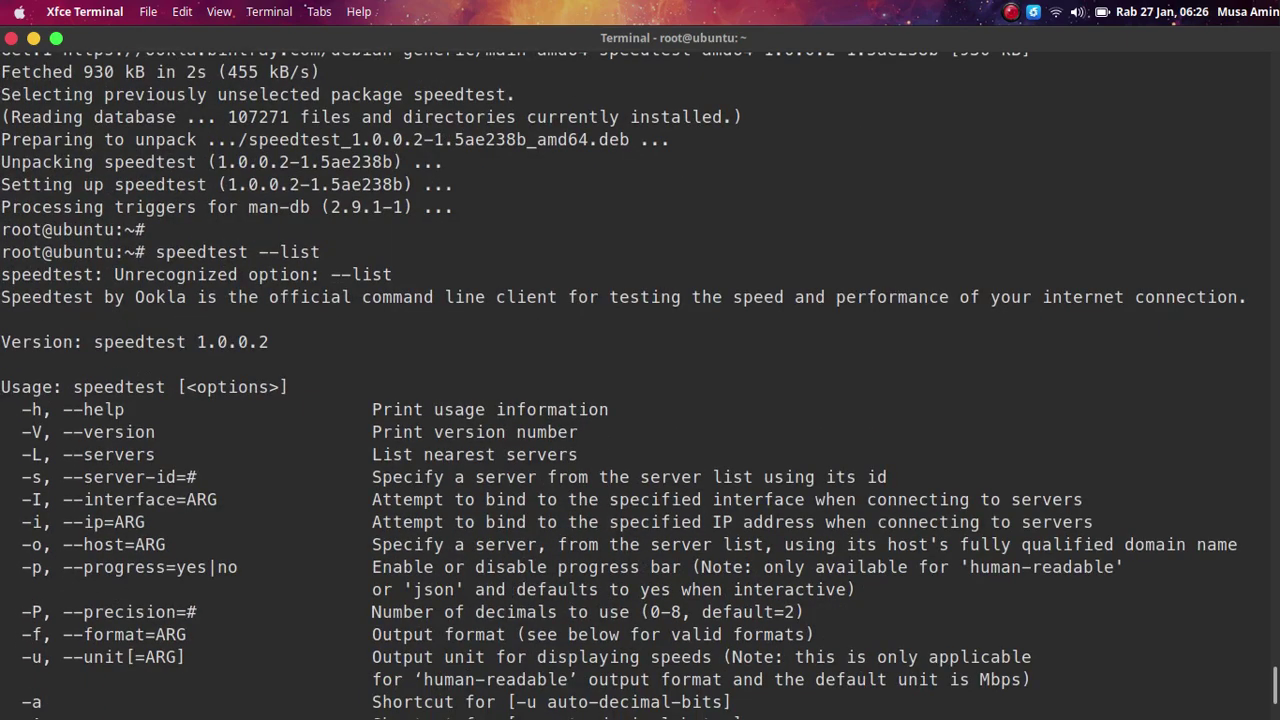
{"action": "scroll", "coordinate": [1218, 598], "scroll_direction": "down", "scroll_amount": 7}
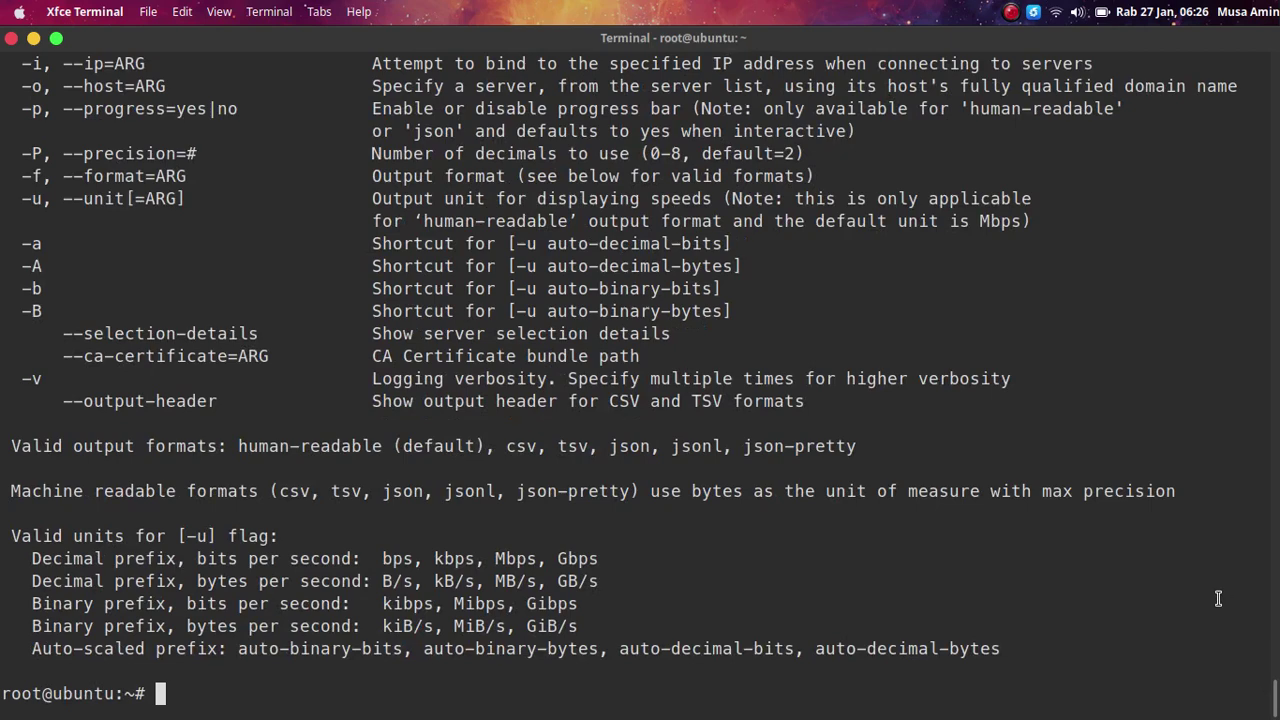
- List the nearest Speedtest servers by running "speedtest -L" on the server
{"action": "key", "text": "Up"}
{"action": "key", "text": "BackSpace"}
{"action": "key", "text": "BackSpace"}
{"action": "key", "text": "BackSpace"}
{"action": "key", "text": "BackSpace"}
{"action": "key", "text": "BackSpace"}
{"action": "type", "text": "L"}
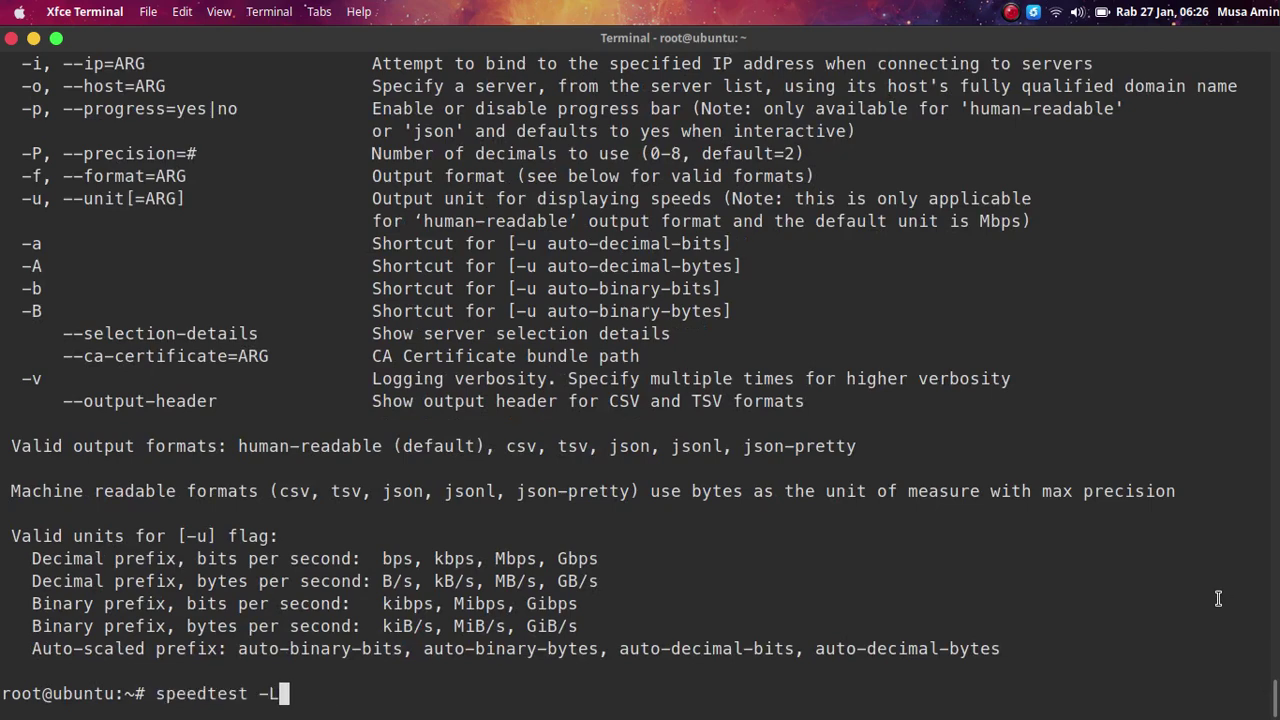
{"action": "key", "text": "Return"}
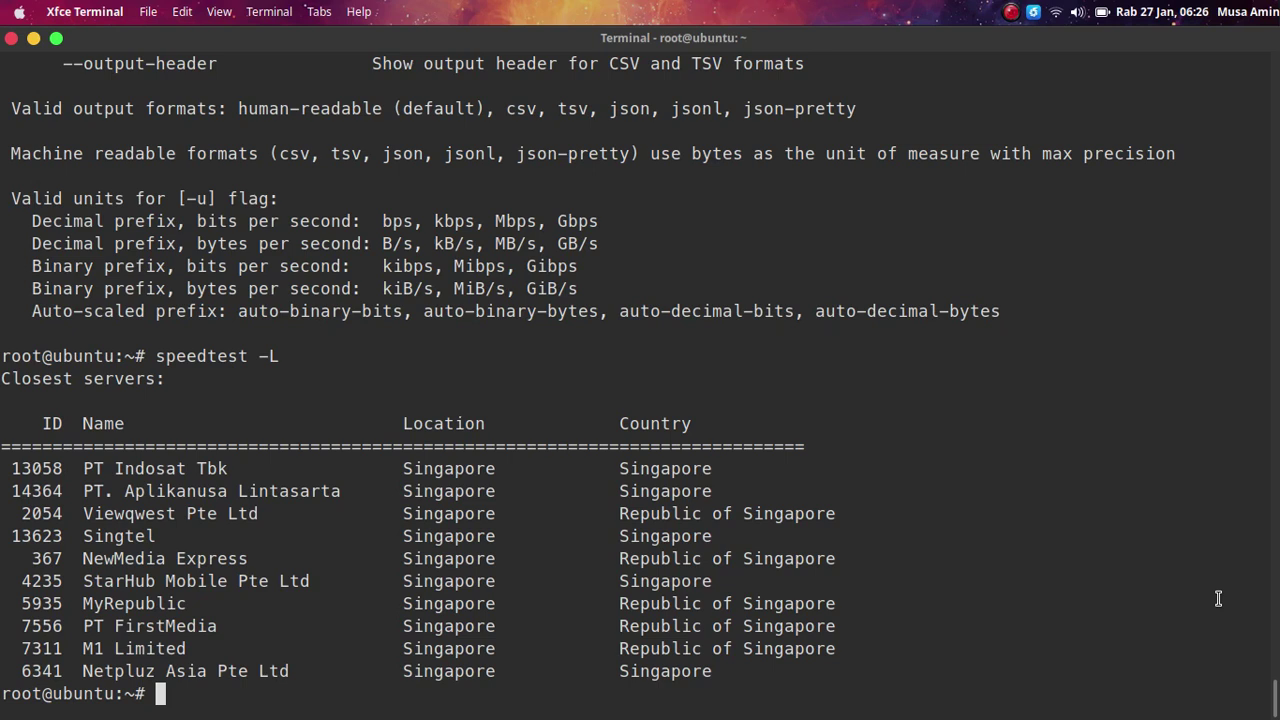
{"action": "type", "text": "speedtest"}
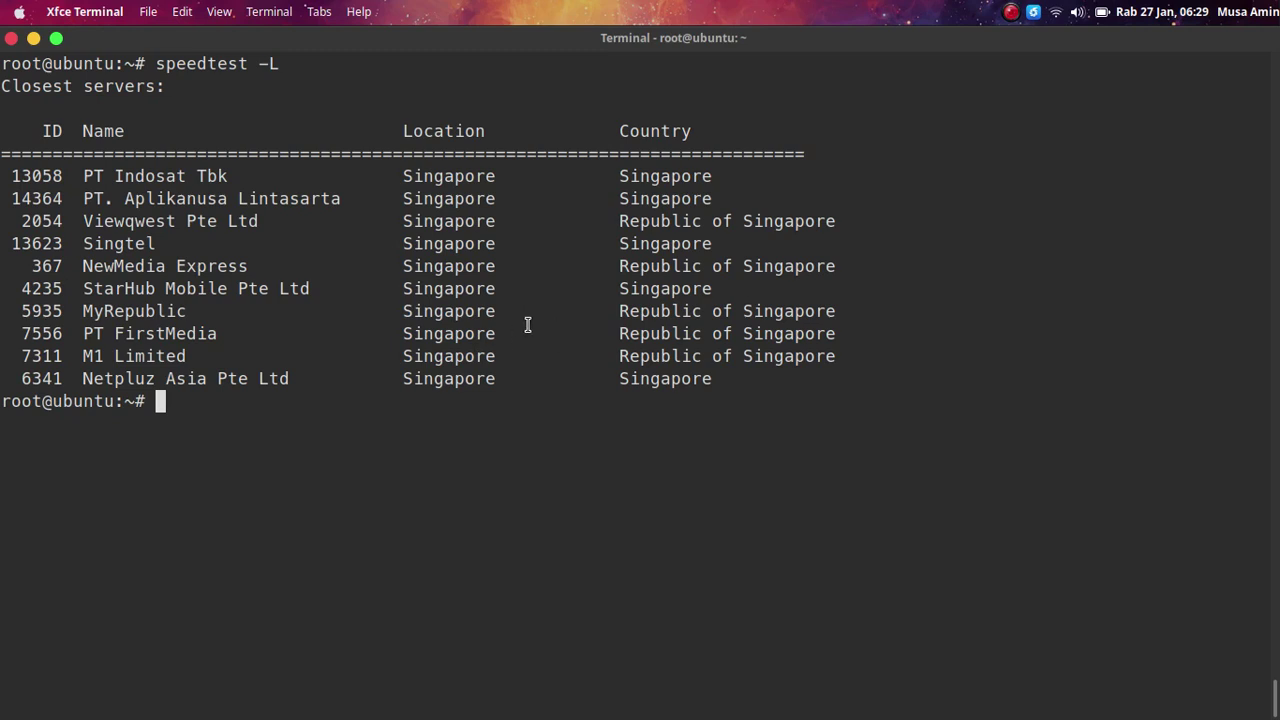
- Switch to Firefox and examine the Indonesian servers on LinuxSpeedtest.com, picking out the ID of the PT. Telekomunikasi Indonesia server in Balikpapan
{"action": "key", "text": "alt+Tab"}
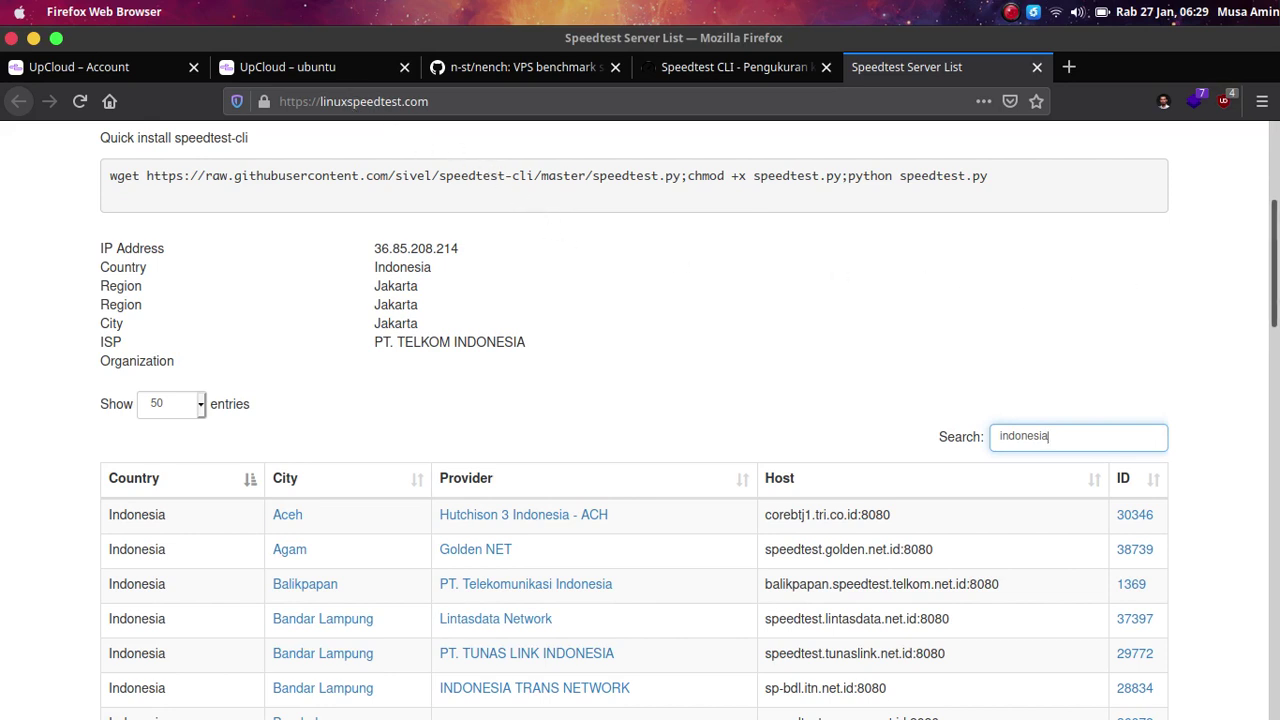
{"action": "scroll", "coordinate": [1277, 207], "scroll_direction": "up", "scroll_amount": 5}
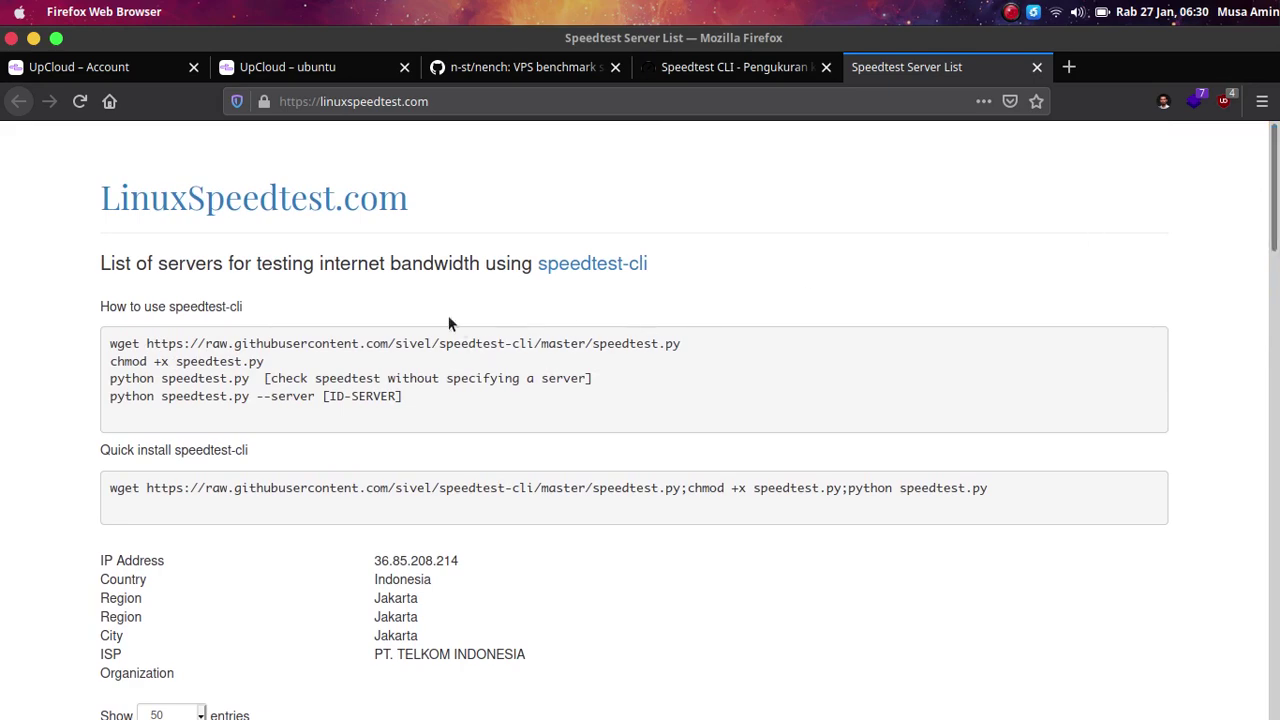
{"action": "scroll", "coordinate": [1173, 288], "scroll_direction": "down", "scroll_amount": 5}
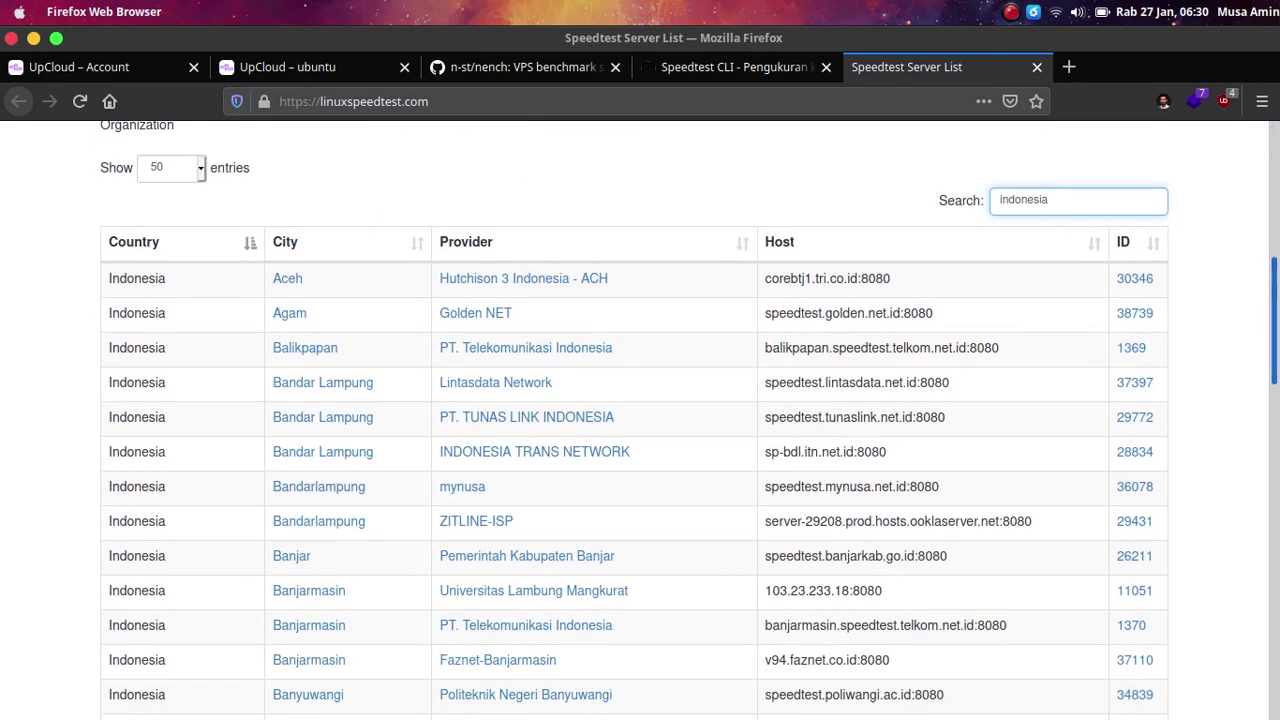
{"action": "double_click", "coordinate": [1115, 166]}
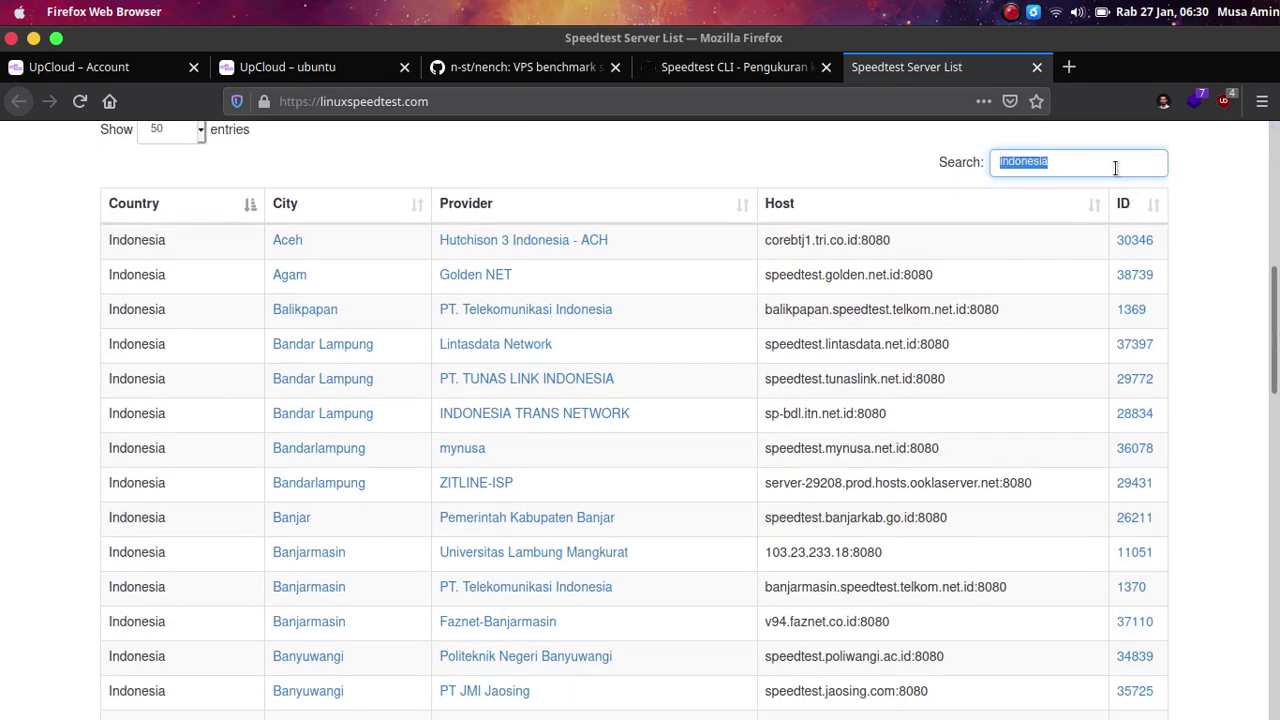
{"action": "left_click", "coordinate": [1115, 168]}
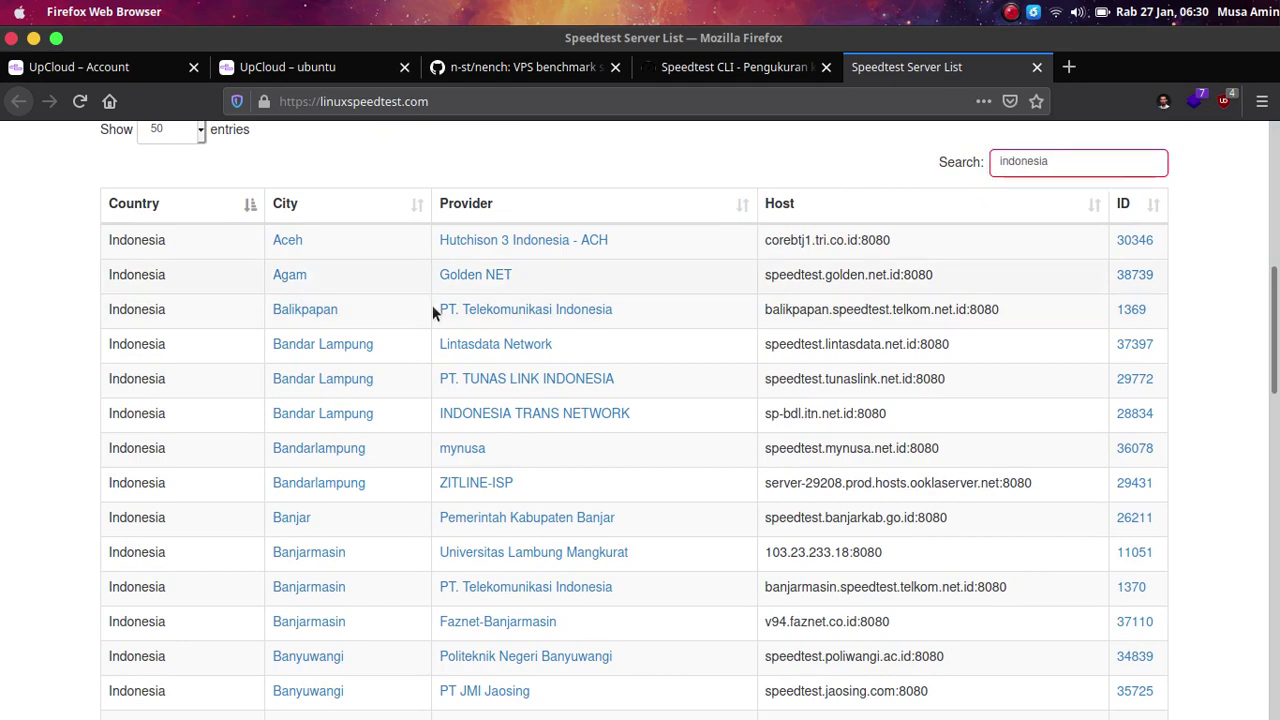
{"action": "scroll", "coordinate": [310, 265], "scroll_direction": "down", "scroll_amount": 1}
{"action": "scroll", "coordinate": [311, 433], "scroll_direction": "down", "scroll_amount": 3}
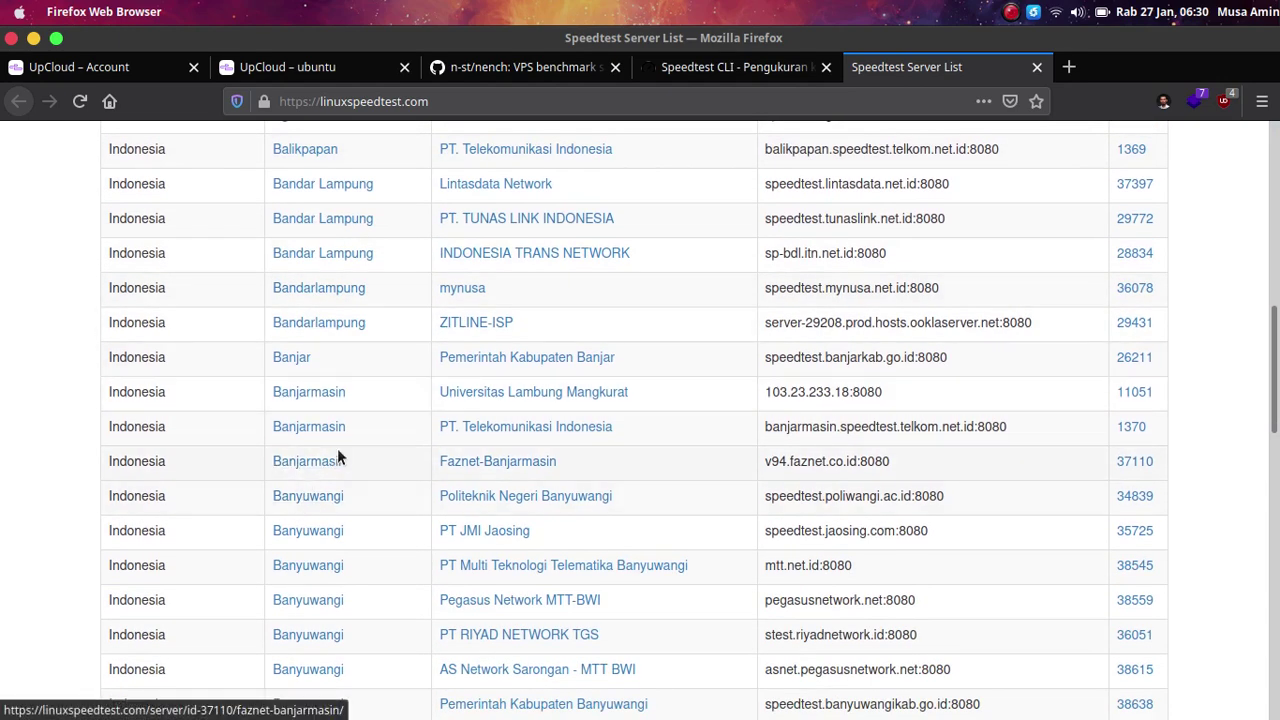
{"action": "scroll", "coordinate": [337, 448], "scroll_direction": "down", "scroll_amount": 4}
{"action": "scroll", "coordinate": [309, 520], "scroll_direction": "up", "scroll_amount": 6}
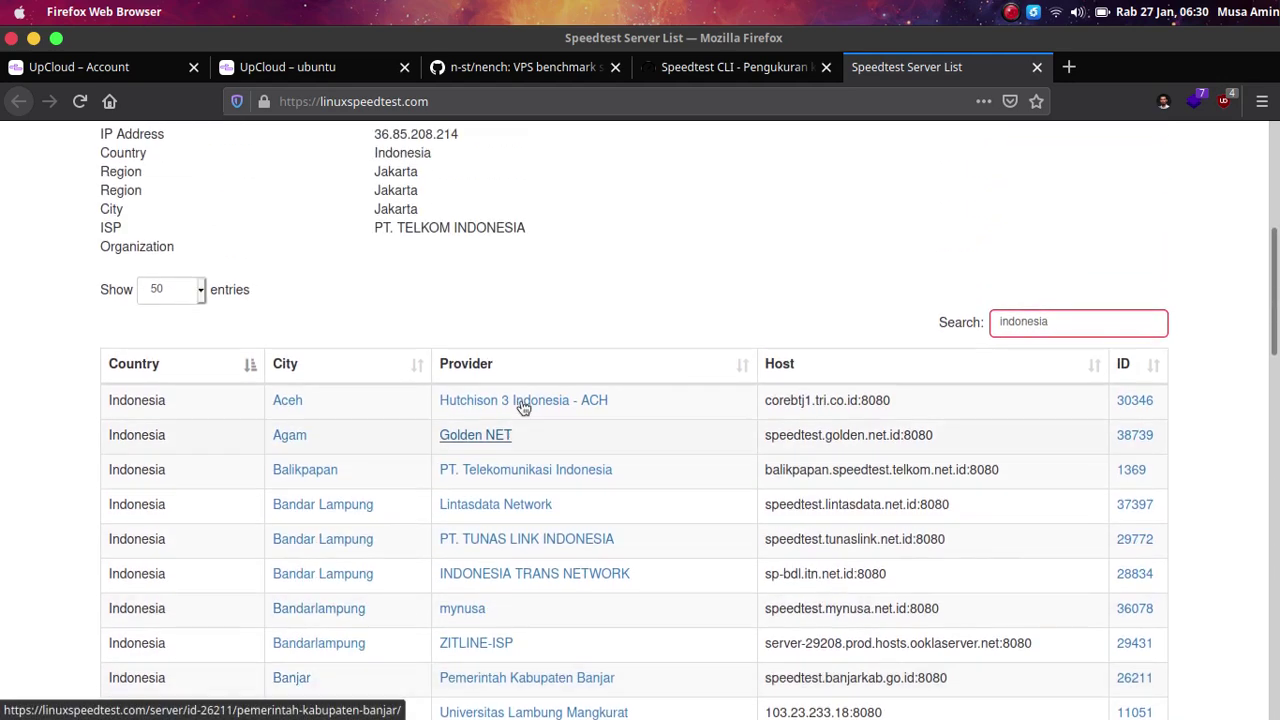
{"action": "scroll", "coordinate": [563, 318], "scroll_direction": "down", "scroll_amount": 1}
{"action": "scroll", "coordinate": [563, 312], "scroll_direction": "down", "scroll_amount": 1}
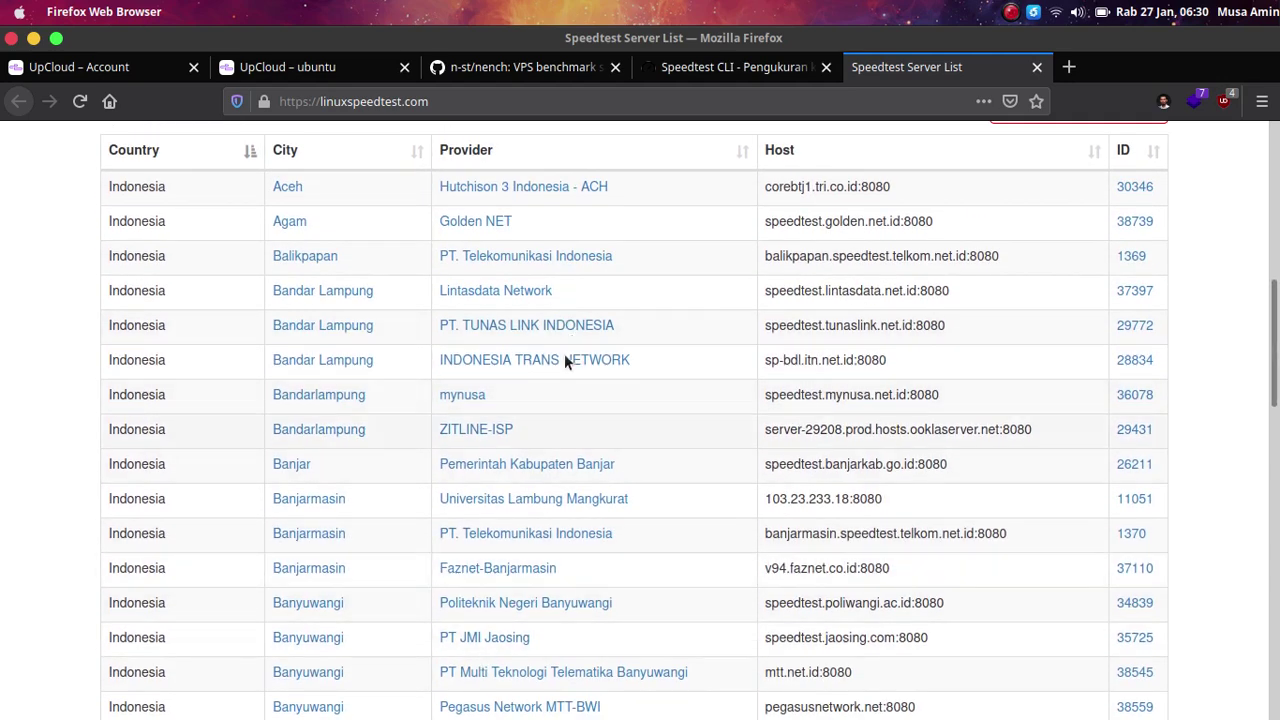
{"action": "scroll", "coordinate": [650, 315], "scroll_direction": "up", "scroll_amount": 1}
{"action": "scroll", "coordinate": [660, 323], "scroll_direction": "up", "scroll_amount": 1}
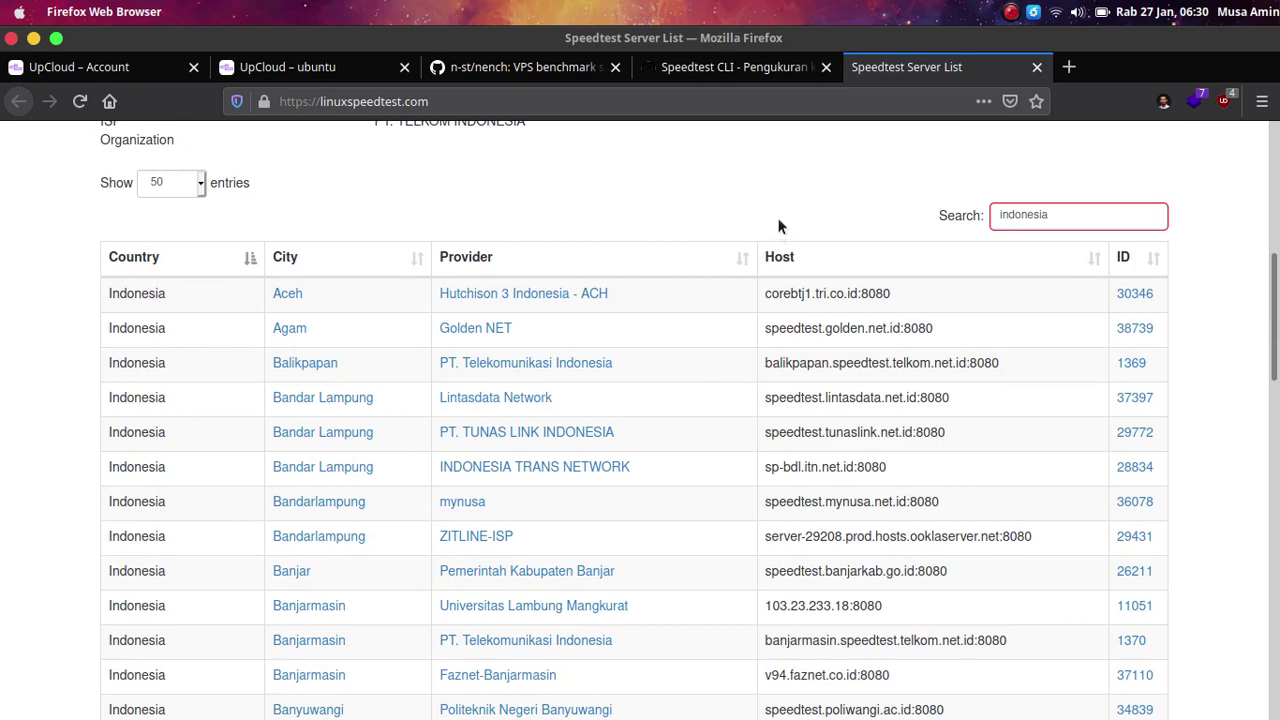
{"action": "scroll", "coordinate": [779, 226], "scroll_direction": "down", "scroll_amount": 2}
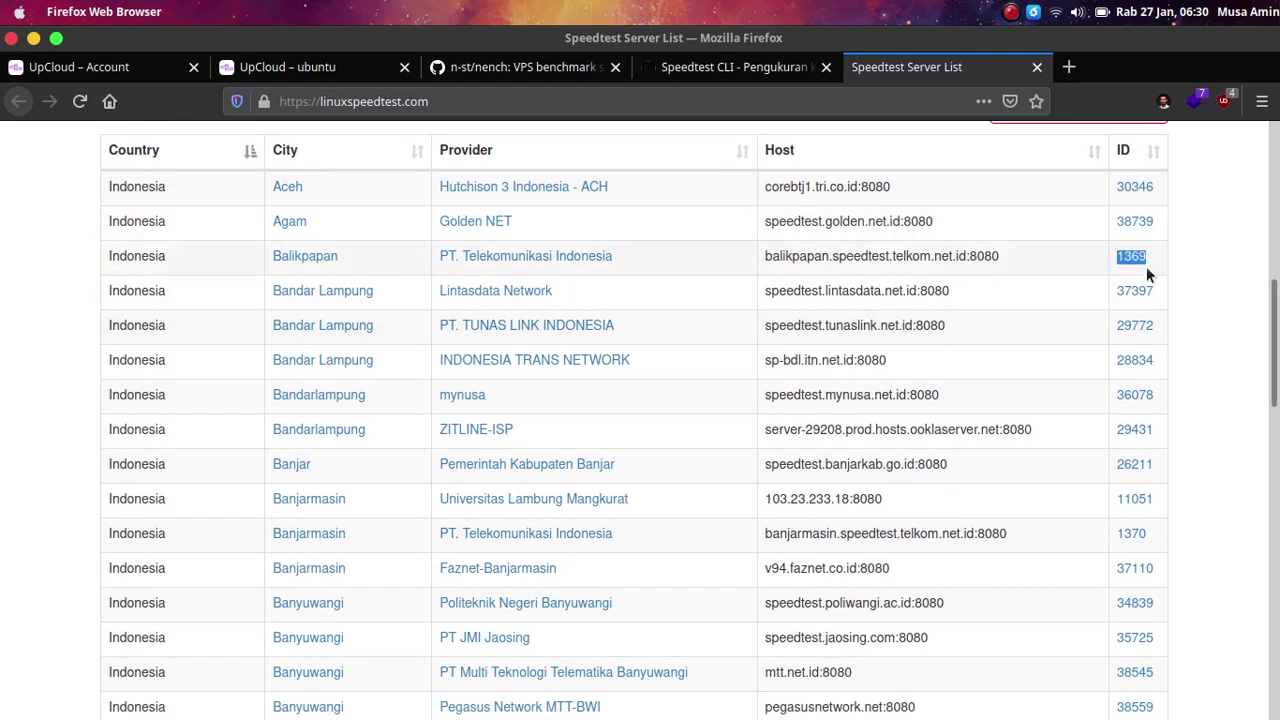
- Return to the terminal, try to test against the Balikpapan server with "speedtest --server 1369", and check the usage options
{"action": "key", "text": "alt+Tab"}
{"action": "key", "text": "Up"}
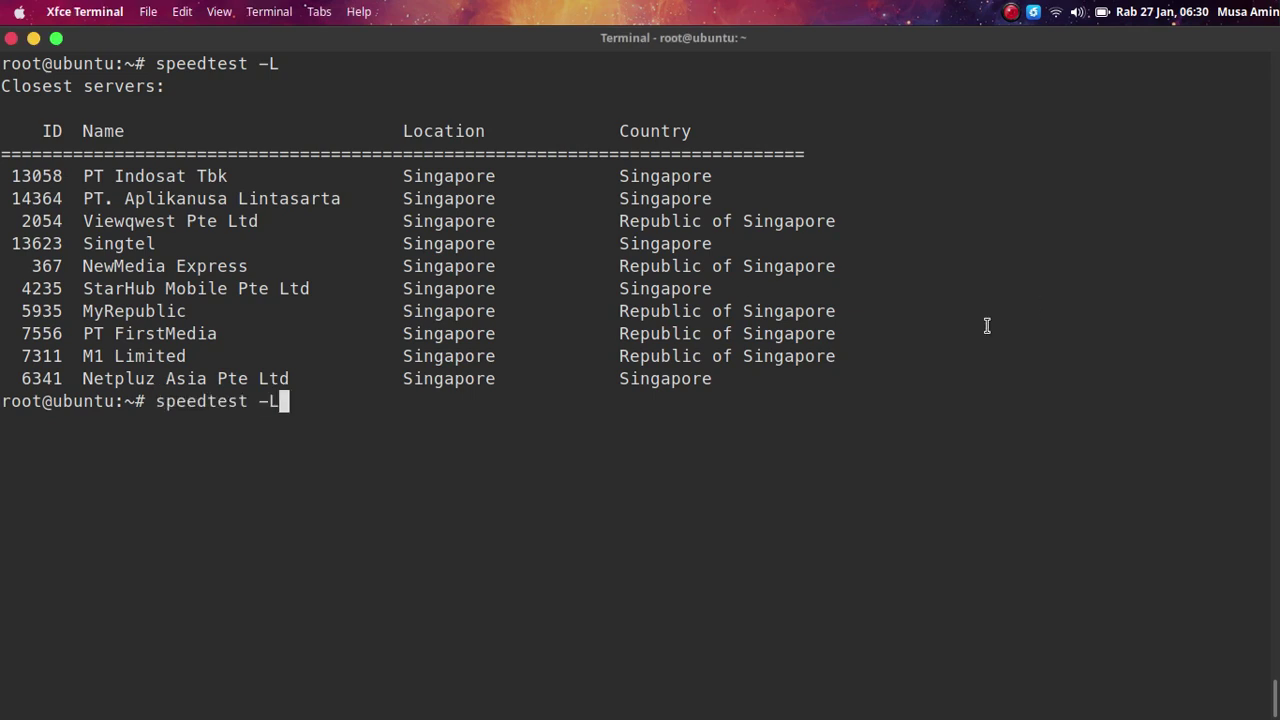
{"action": "key", "text": "BackSpace"}
{"action": "type", "text": "-server 1369"}
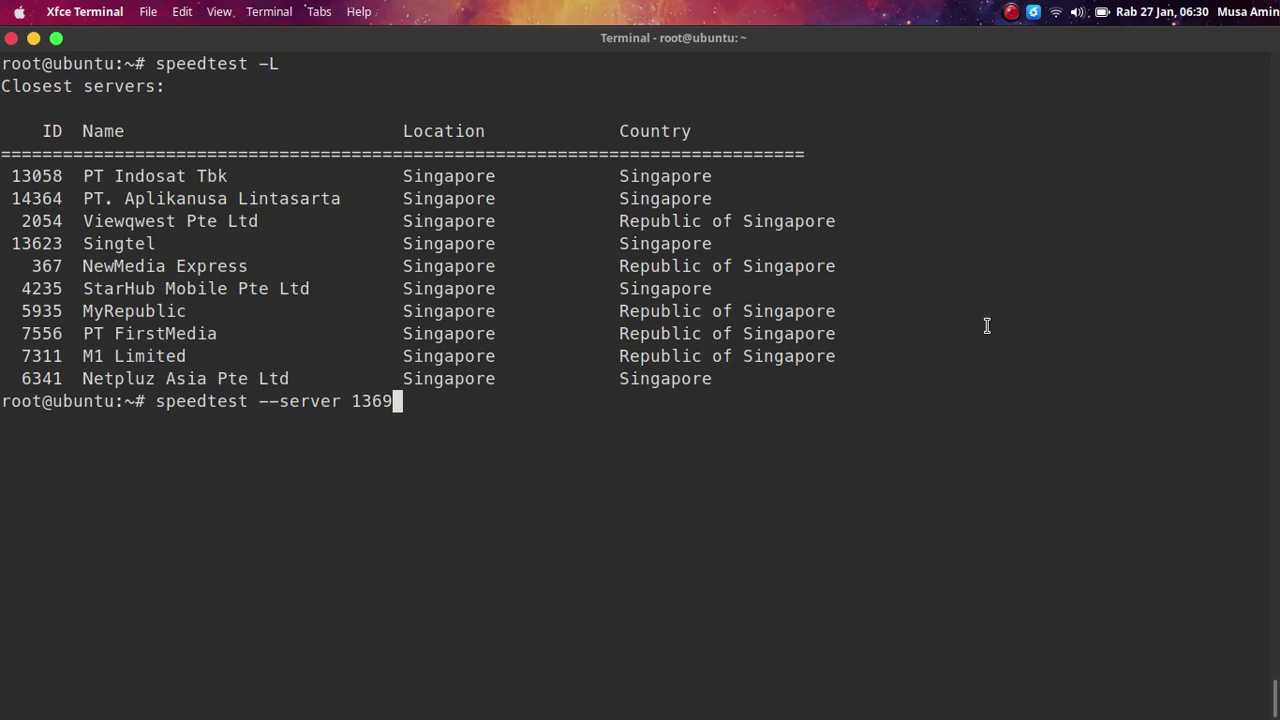
{"action": "key", "text": "Return"}
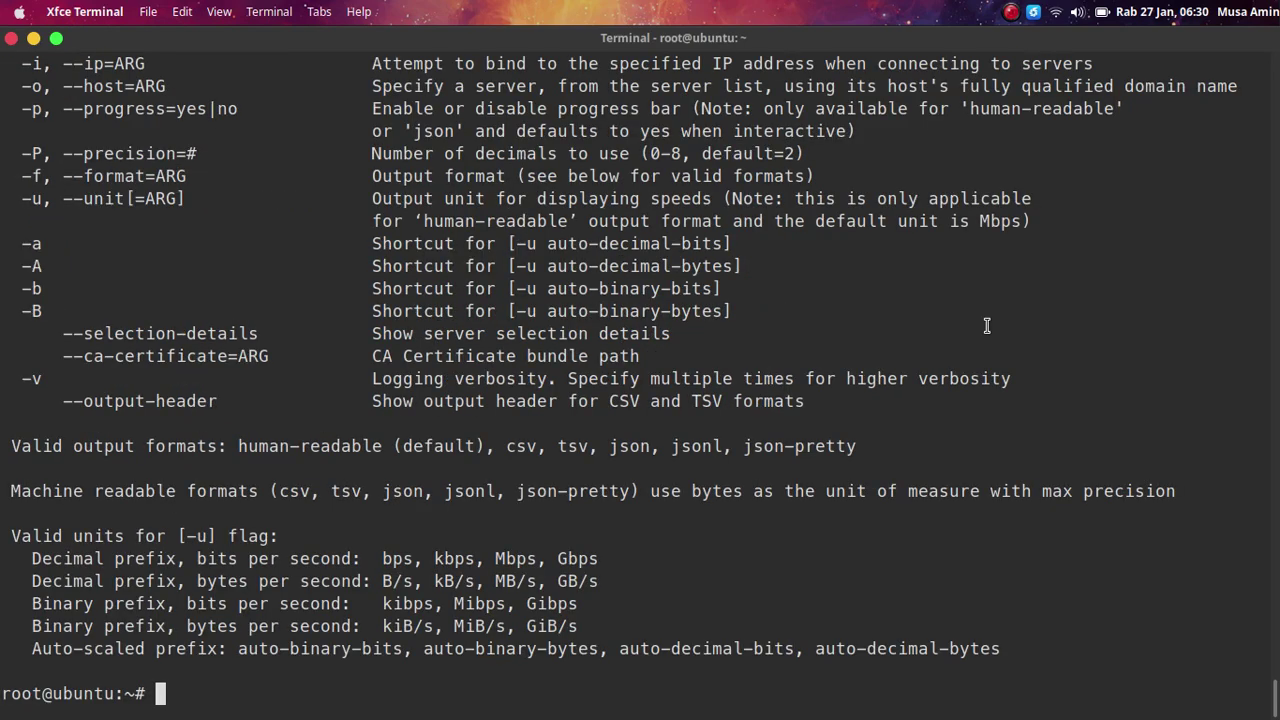
{"action": "scroll", "coordinate": [986, 325], "scroll_direction": "up", "scroll_amount": 5}
{"action": "scroll", "coordinate": [986, 325], "scroll_direction": "down", "scroll_amount": 4}
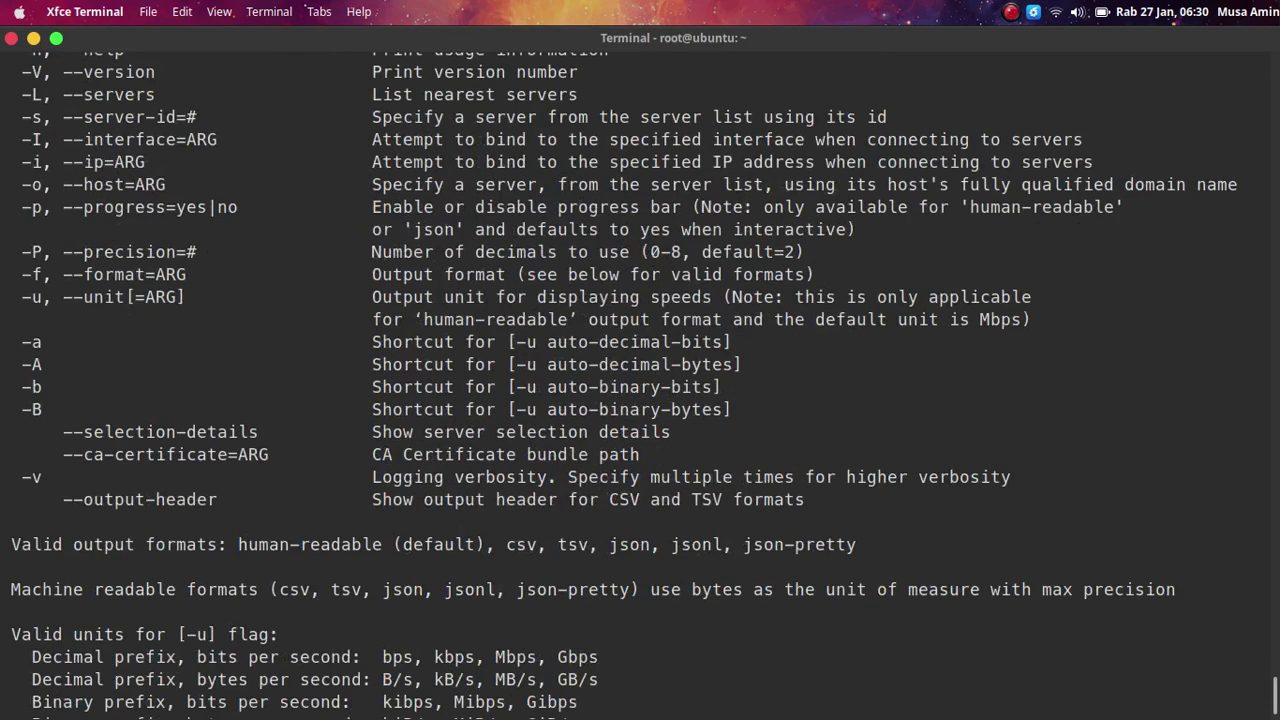
- Run "speedtest -s 1369" to test the connection to the Balikpapan server, review the output and clear the terminal
{"action": "key", "text": "Up"}
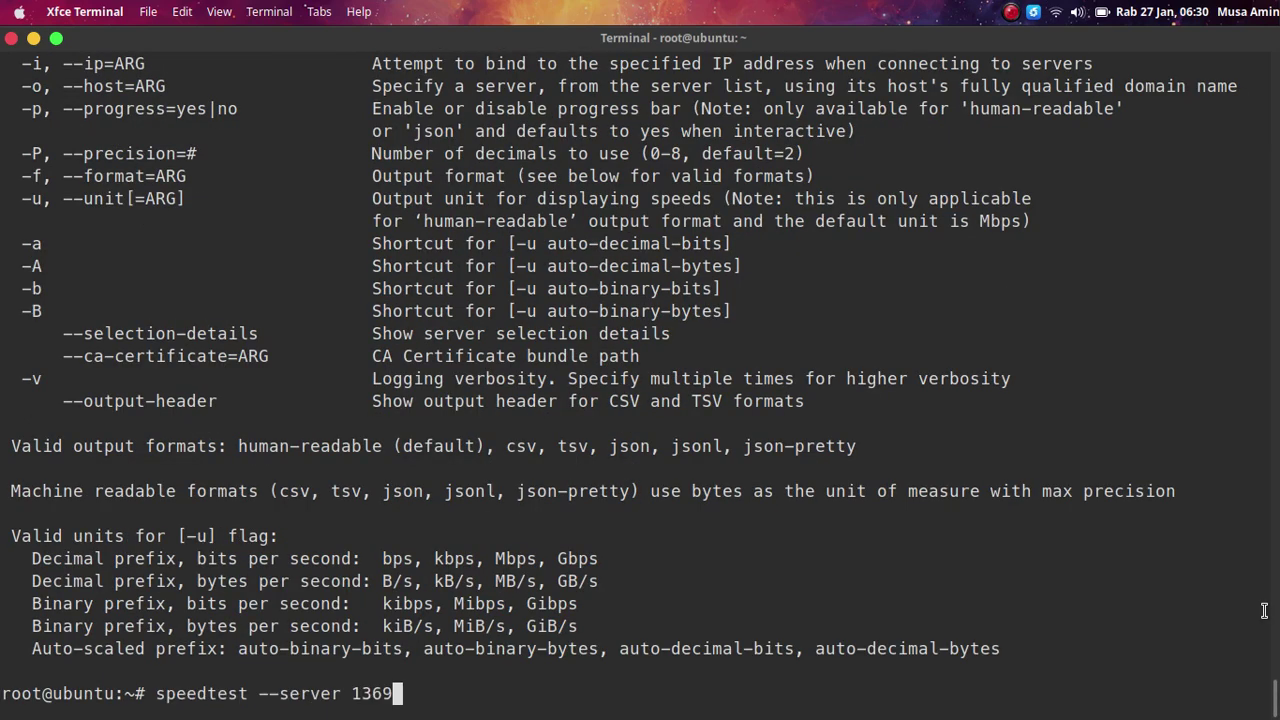
{"action": "key", "text": "BackSpace"}
{"action": "key", "text": "BackSpace"}
{"action": "key", "text": "BackSpace"}
{"action": "key", "text": "BackSpace"}
{"action": "key", "text": "BackSpace"}
{"action": "key", "text": "BackSpace"}
{"action": "key", "text": "BackSpace"}
{"action": "key", "text": "BackSpace"}
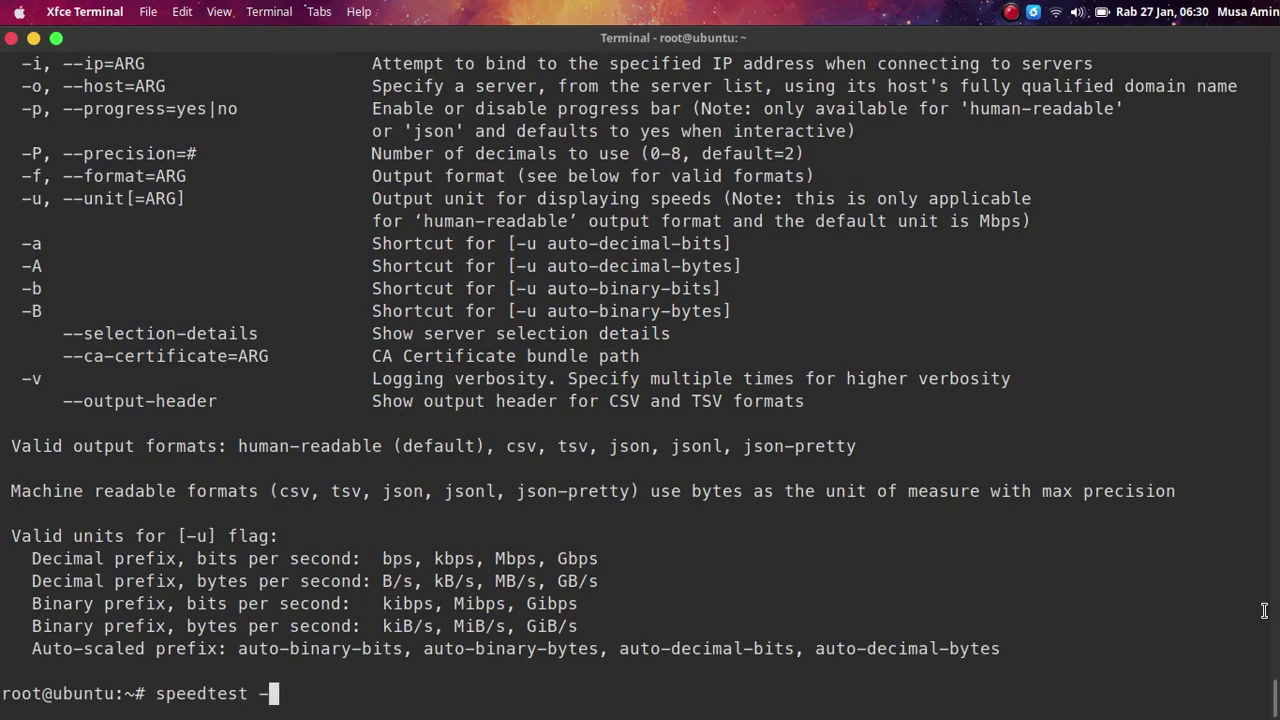
{"action": "type", "text": "s 1369"}
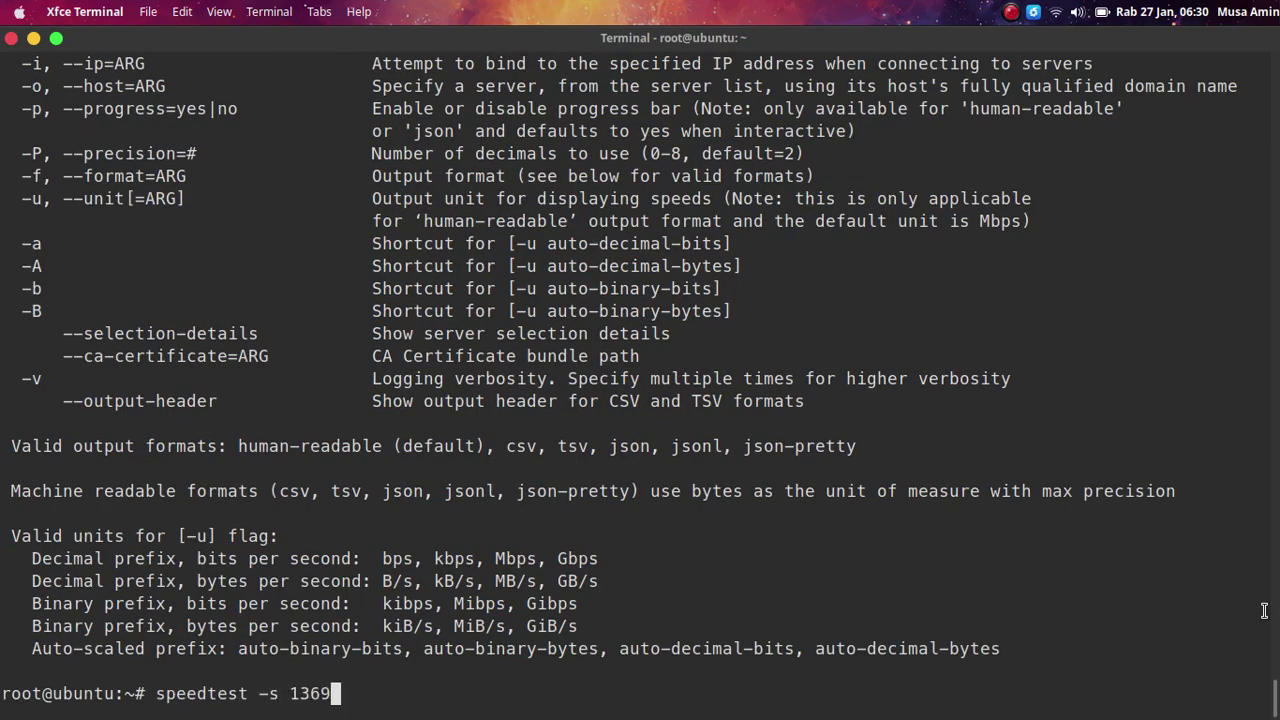
{"action": "key", "text": "Return"}
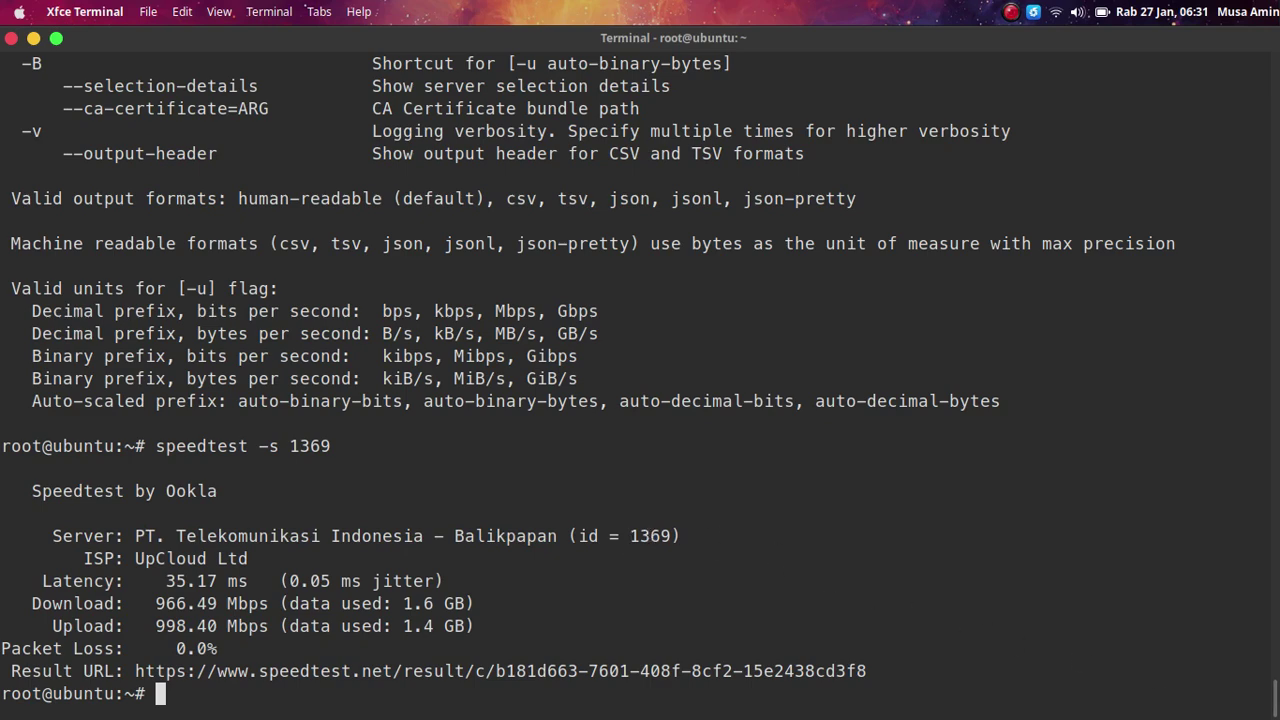
{"action": "scroll", "coordinate": [1276, 700], "scroll_direction": "up", "scroll_amount": 2}
{"action": "scroll", "coordinate": [1276, 700], "scroll_direction": "down", "scroll_amount": 2}
{"action": "key", "text": "ctrl+l"}
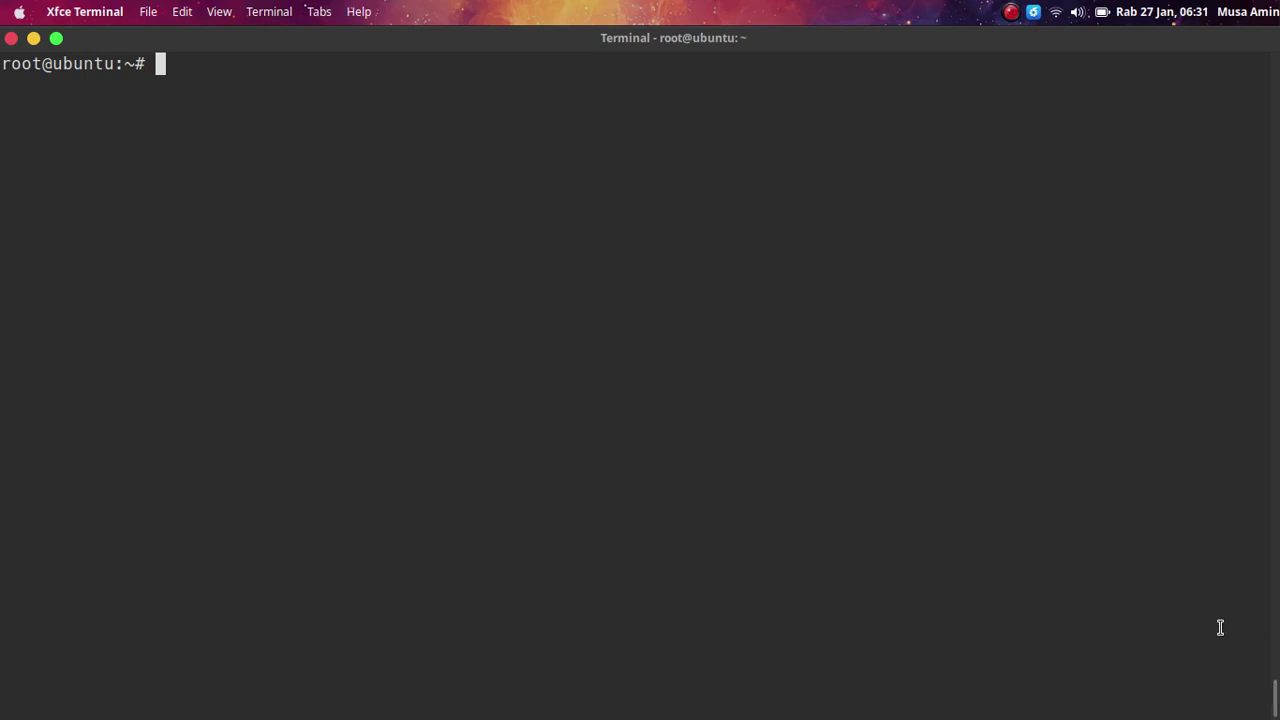
- Switch to Firefox and examine the firewall settings and pricing of the ubuntu server in UpCloud
{"action": "key", "text": "alt+Tab"}
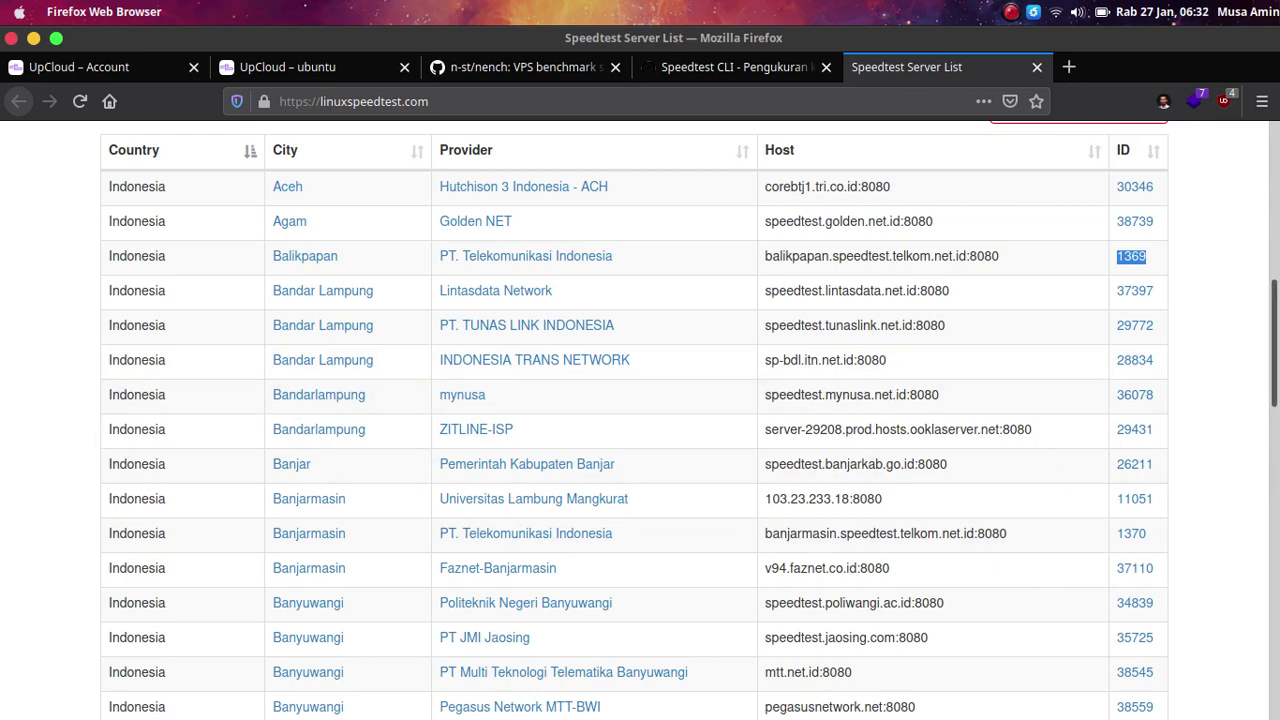
{"action": "left_click", "coordinate": [102, 70]}
{"action": "left_click", "coordinate": [273, 70]}
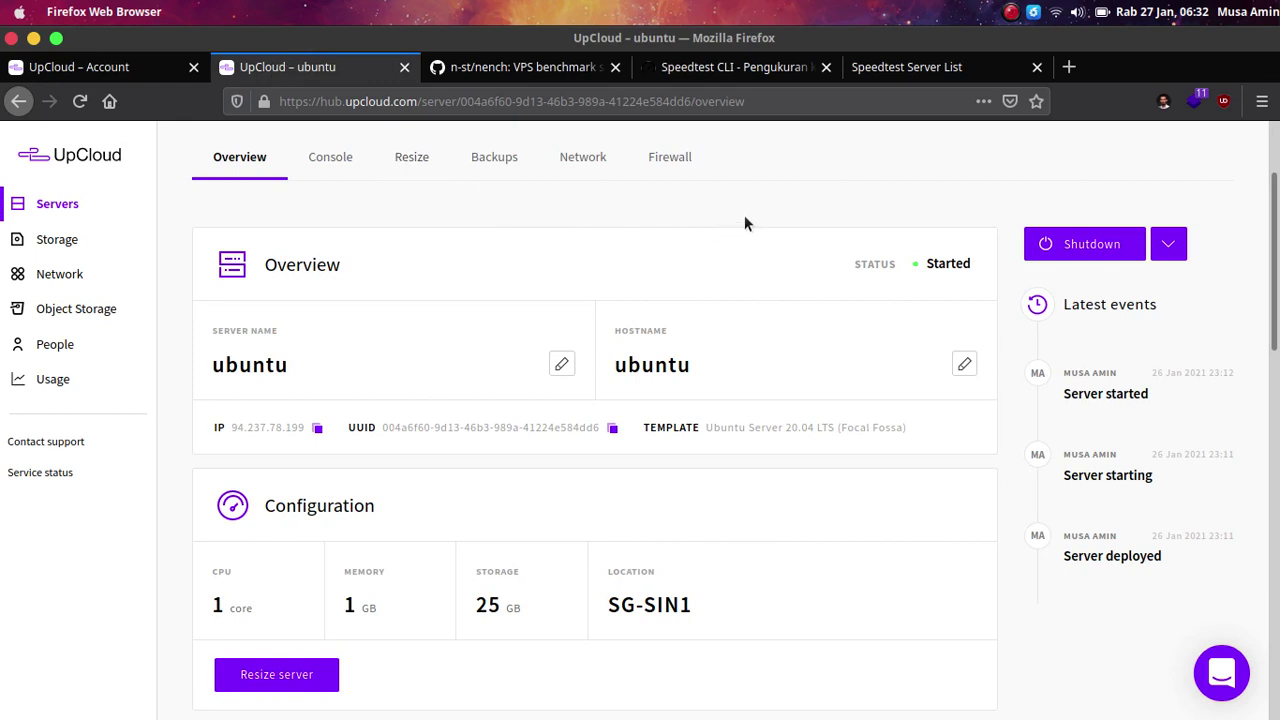
{"action": "scroll", "coordinate": [766, 214], "scroll_direction": "up", "scroll_amount": 1}
{"action": "left_click", "coordinate": [678, 216]}
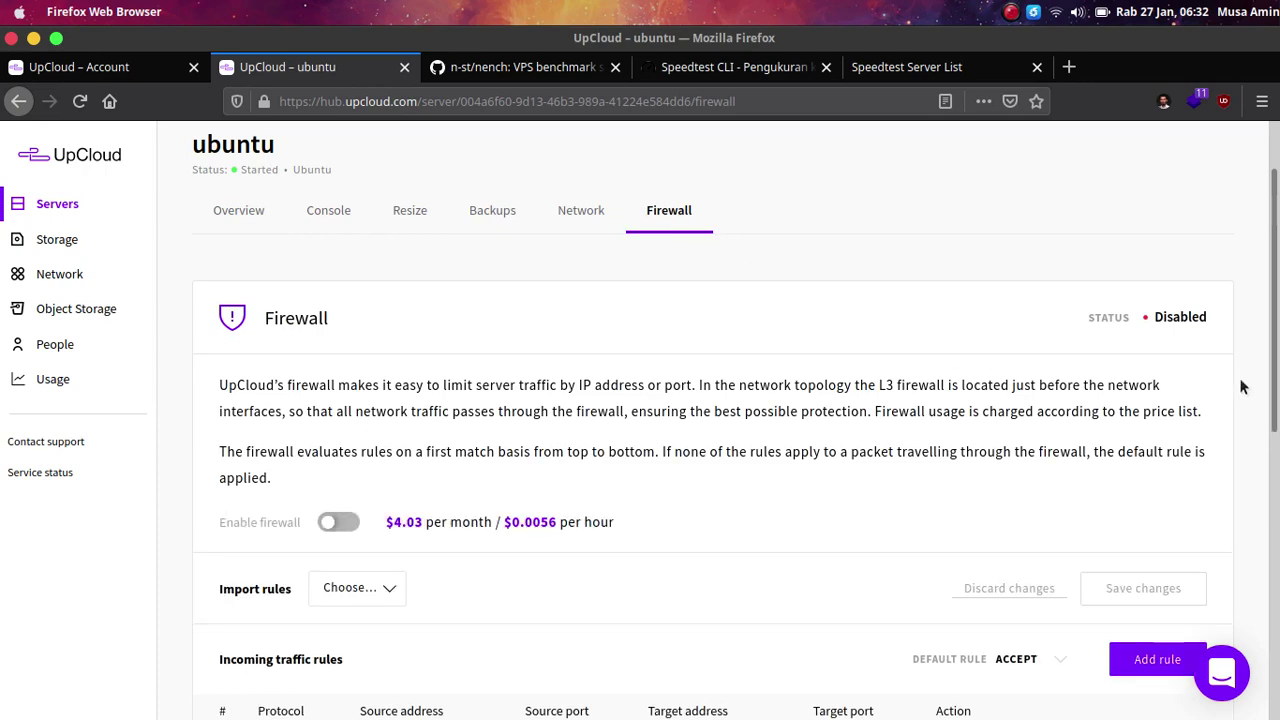
{"action": "scroll", "coordinate": [724, 240], "scroll_direction": "down", "scroll_amount": 1}
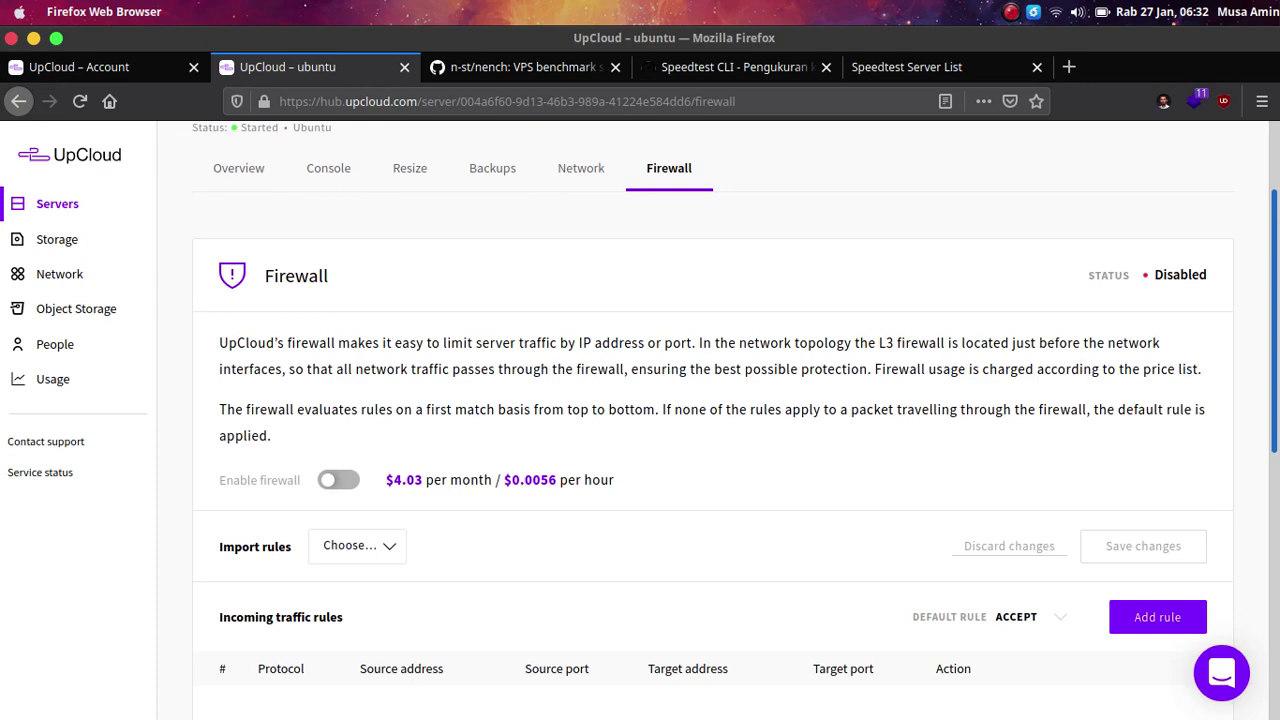
{"action": "scroll", "coordinate": [724, 407], "scroll_direction": "up", "scroll_amount": 1}
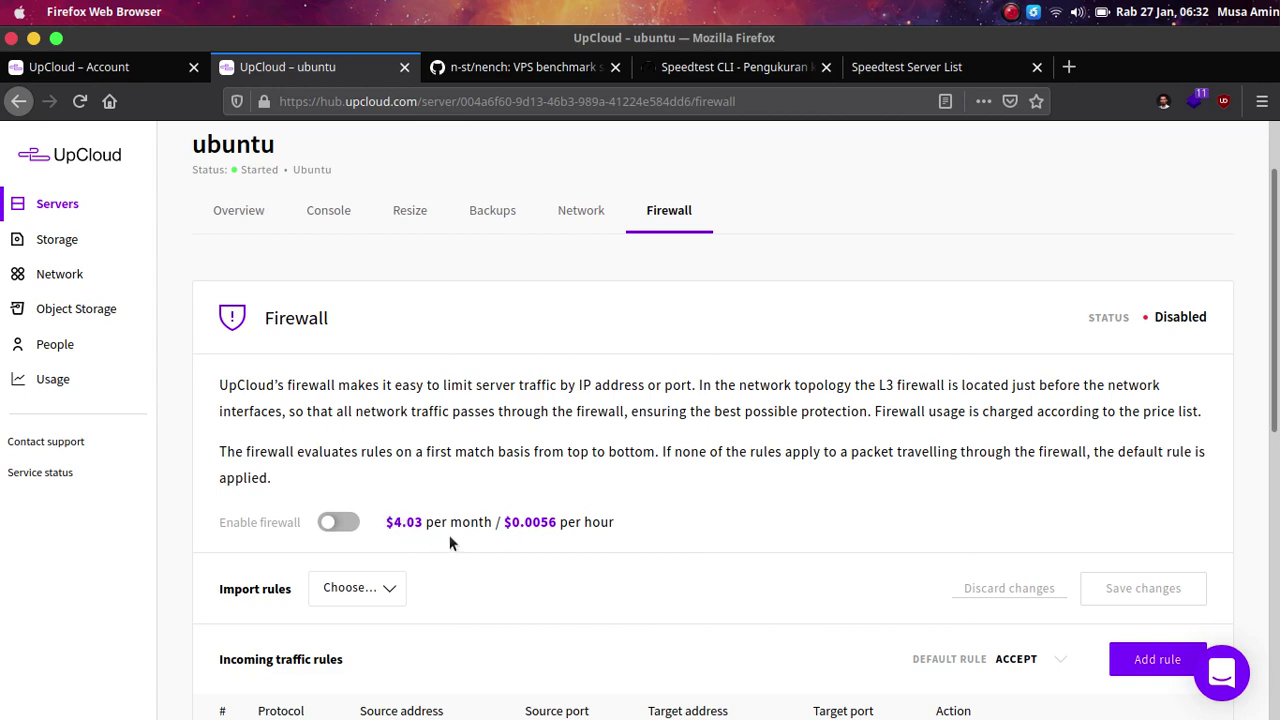
{"action": "left_click", "coordinate": [1277, 484]}
{"action": "scroll", "coordinate": [1277, 484], "scroll_direction": "up", "scroll_amount": 3}
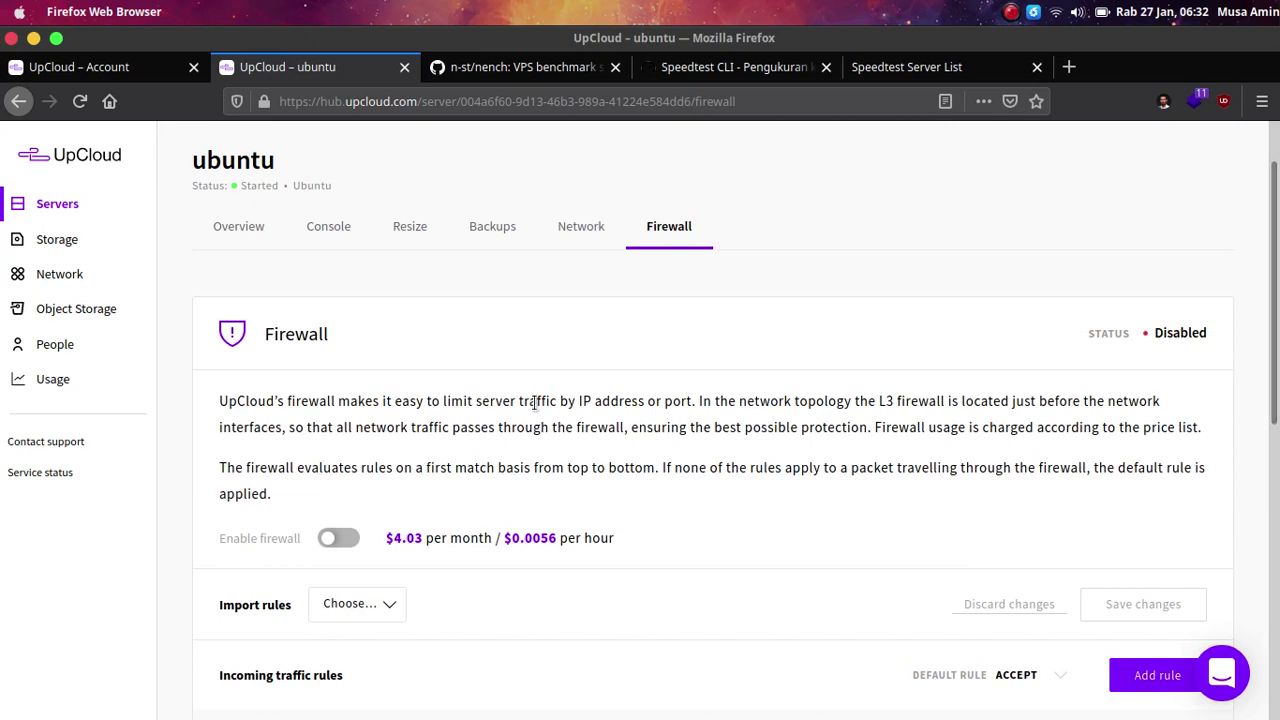
- Go back to the ubuntu server's overview in UpCloud and review its details and configuration
{"action": "left_click", "coordinate": [241, 237]}
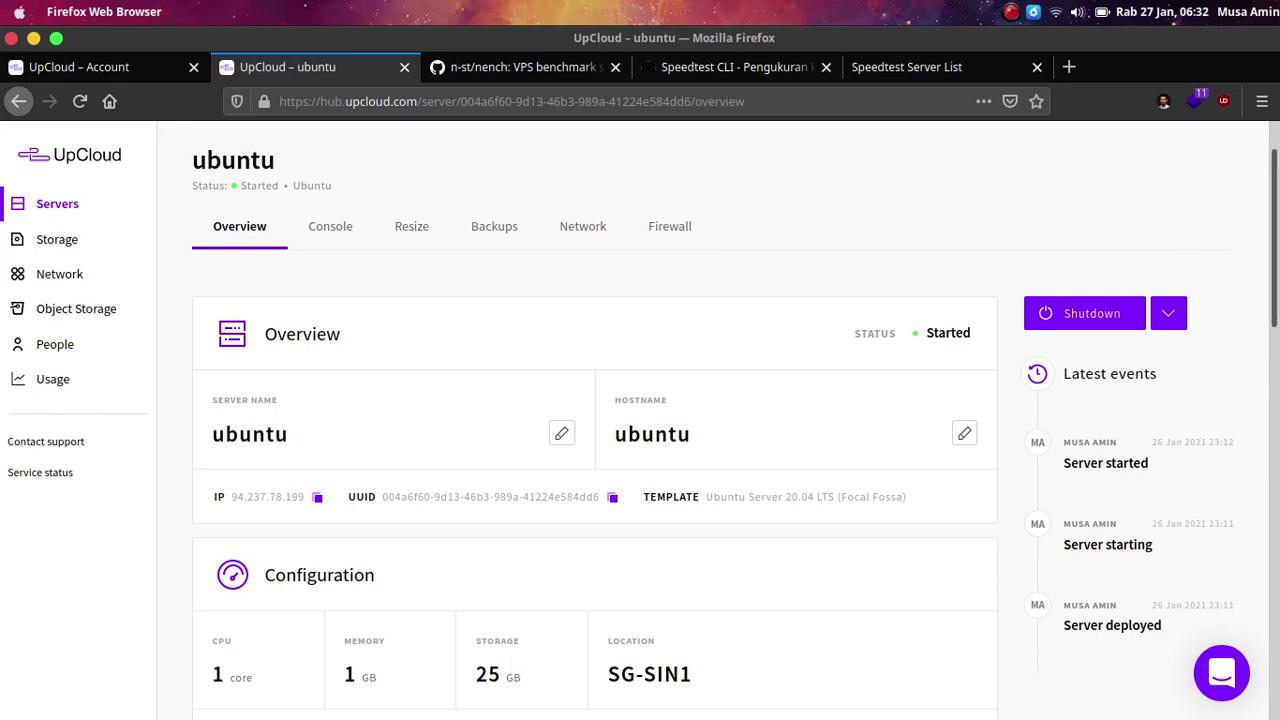
{"action": "scroll", "coordinate": [1275, 250], "scroll_direction": "down", "scroll_amount": 3}
{"action": "scroll", "coordinate": [736, 418], "scroll_direction": "down", "scroll_amount": 2}
{"action": "scroll", "coordinate": [736, 418], "scroll_direction": "up", "scroll_amount": 3}
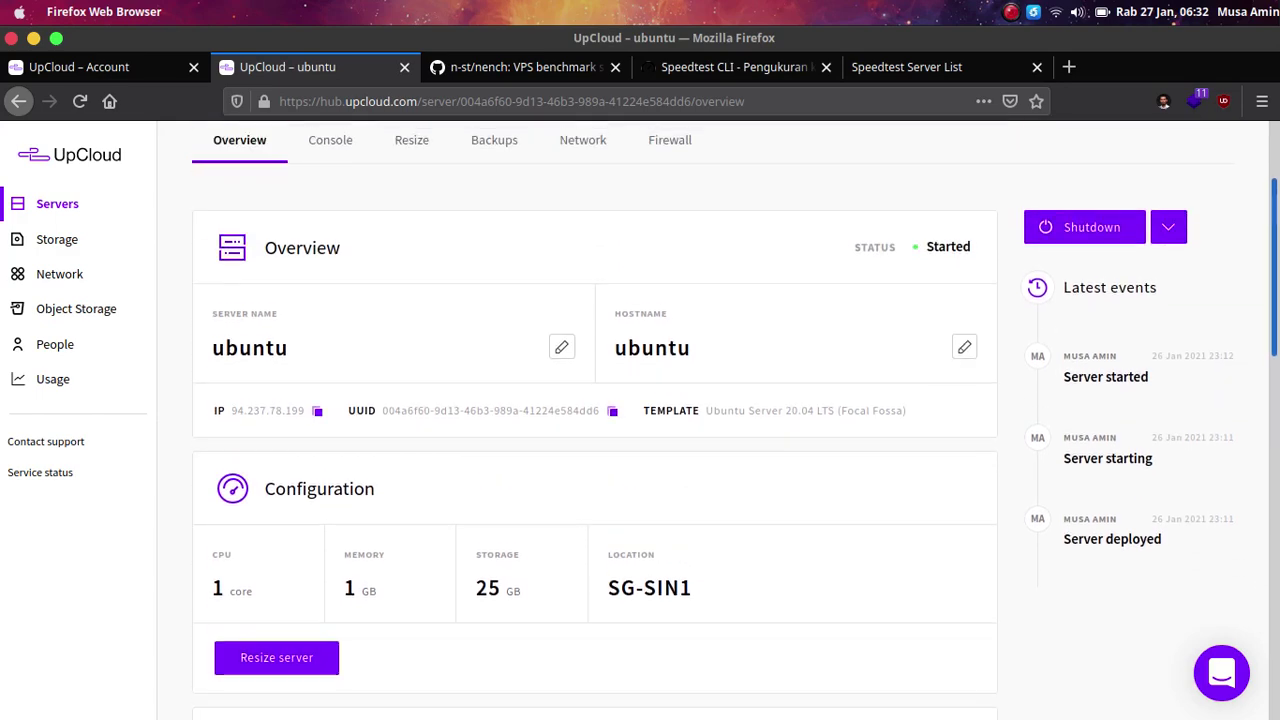
- Review the power and management actions available for the ubuntu server, without applying any of them
{"action": "scroll", "coordinate": [1255, 270], "scroll_direction": "up", "scroll_amount": 2}
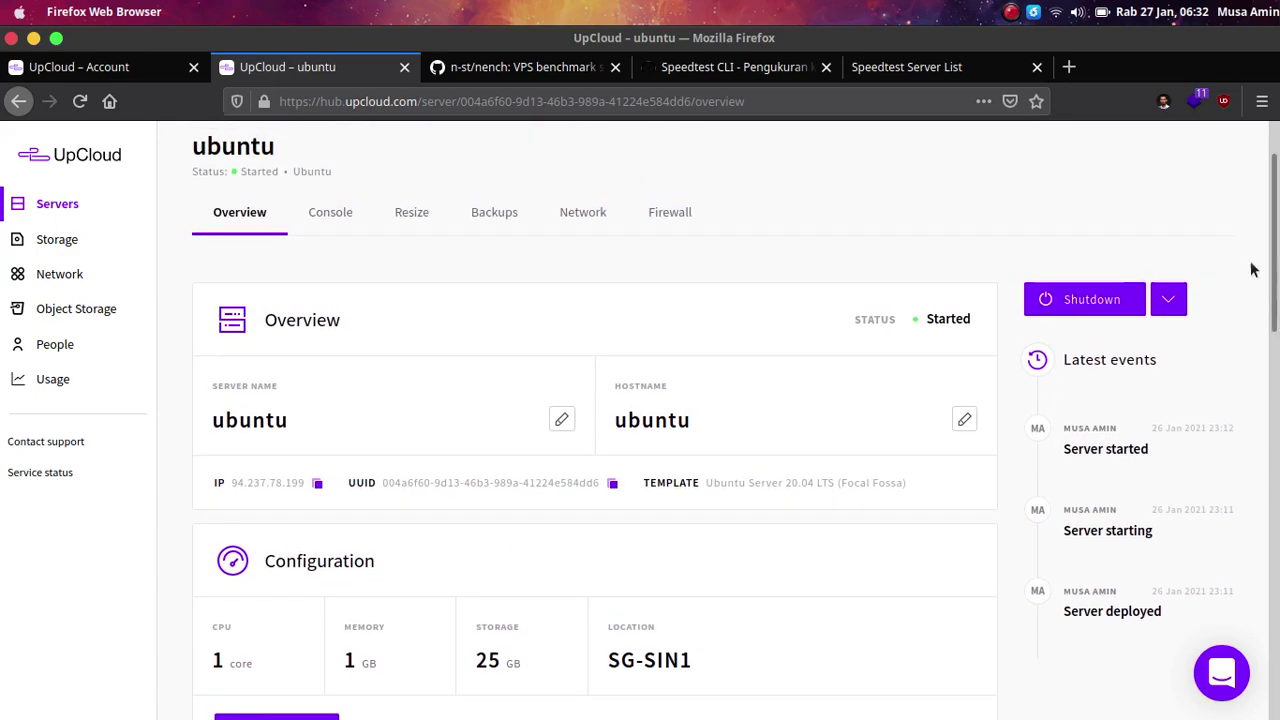
{"action": "left_click", "coordinate": [1176, 306]}
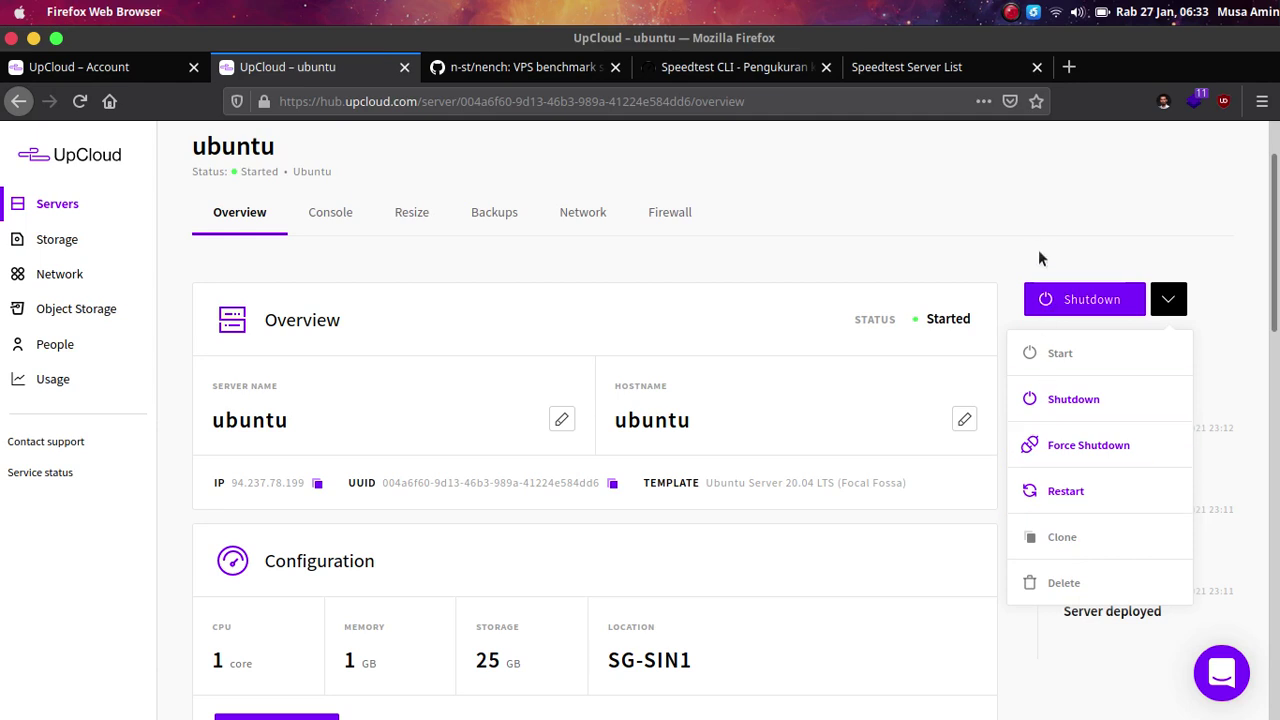
{"action": "left_click", "coordinate": [1034, 211]}
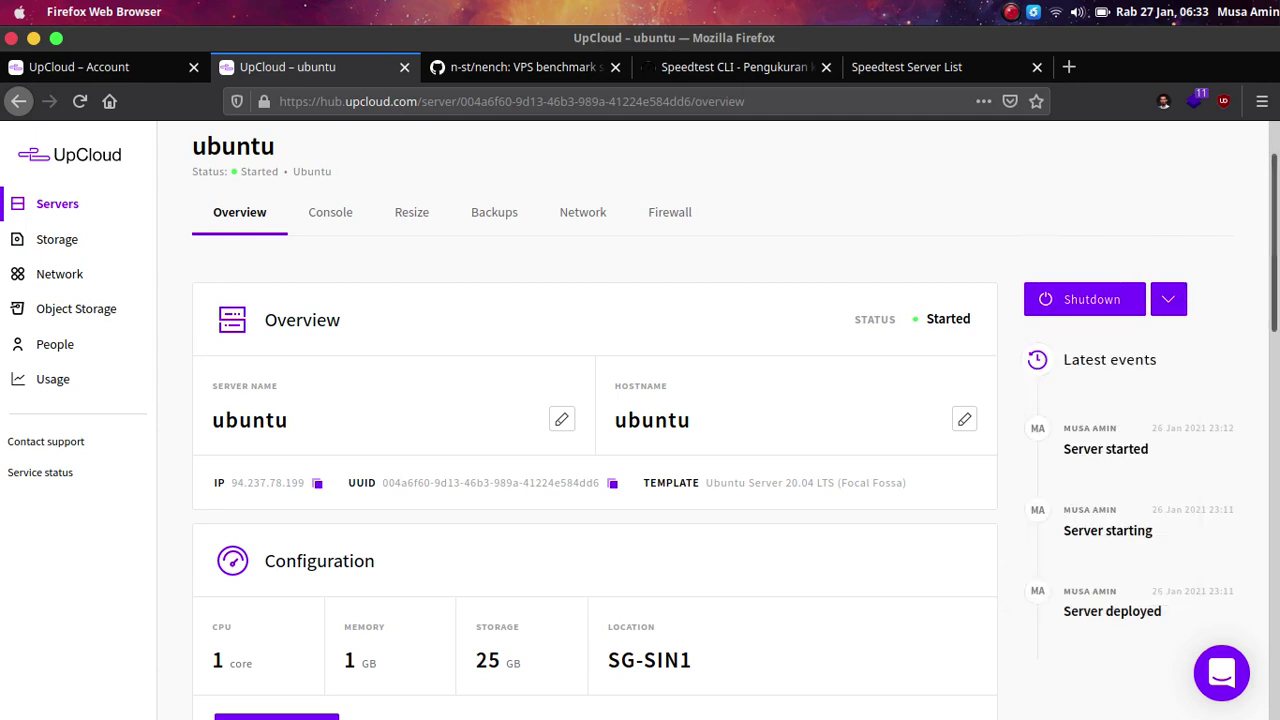
{"action": "mouse_move", "coordinate": [1275, 270]}
{"action": "left_mouse_down"}
{"action": "mouse_move", "coordinate": [1276, 643]}
{"action": "mouse_move", "coordinate": [1276, 268]}
{"action": "left_mouse_up"}
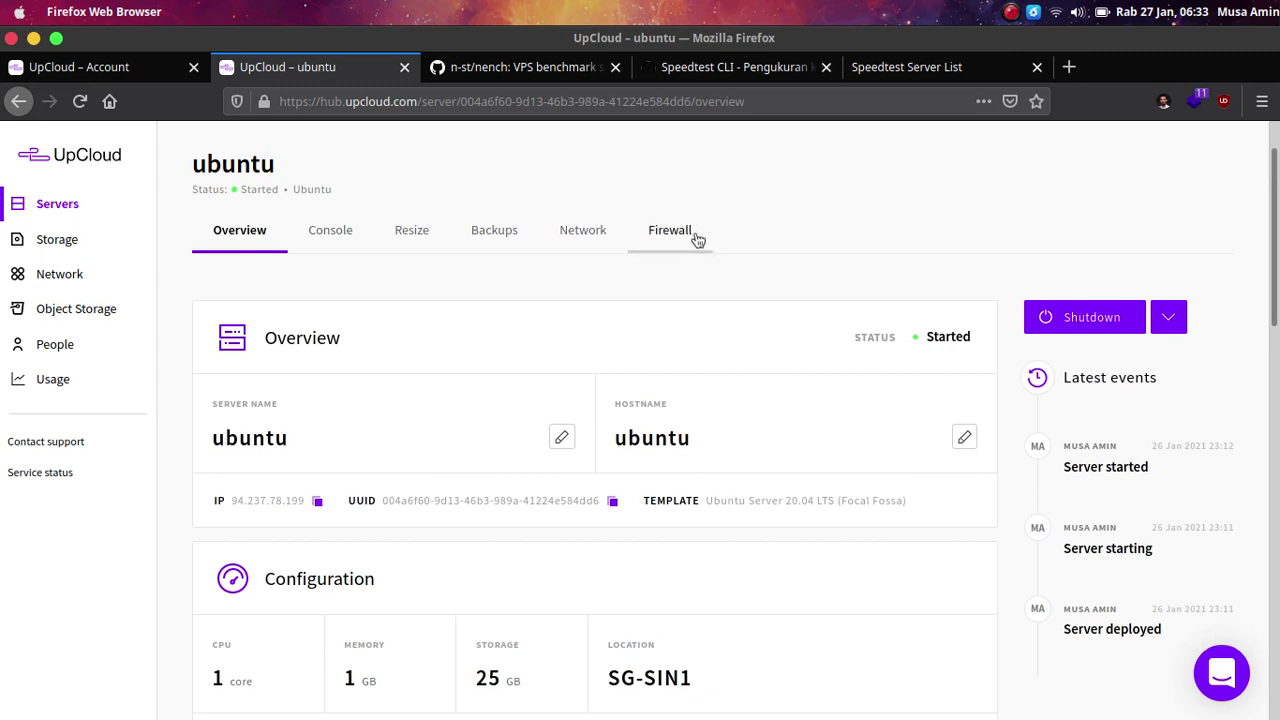
{"action": "left_click", "coordinate": [1168, 317]}
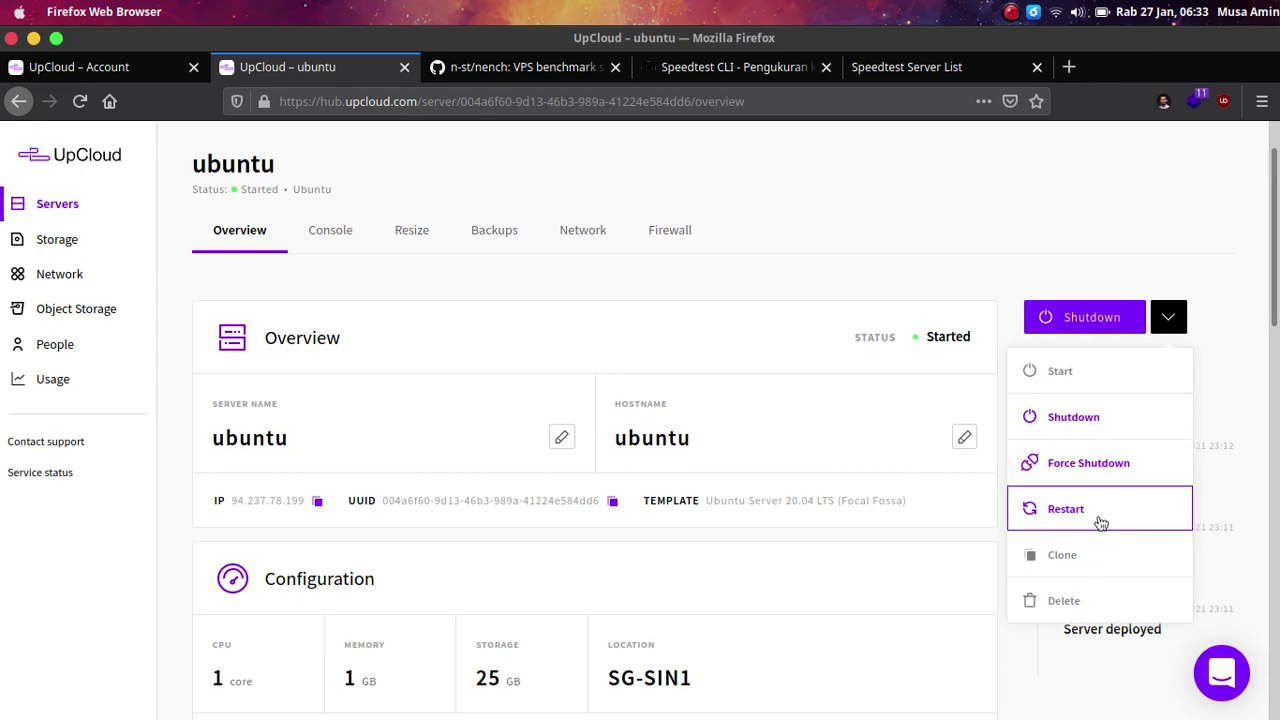
{"action": "left_click", "coordinate": [1004, 230]}
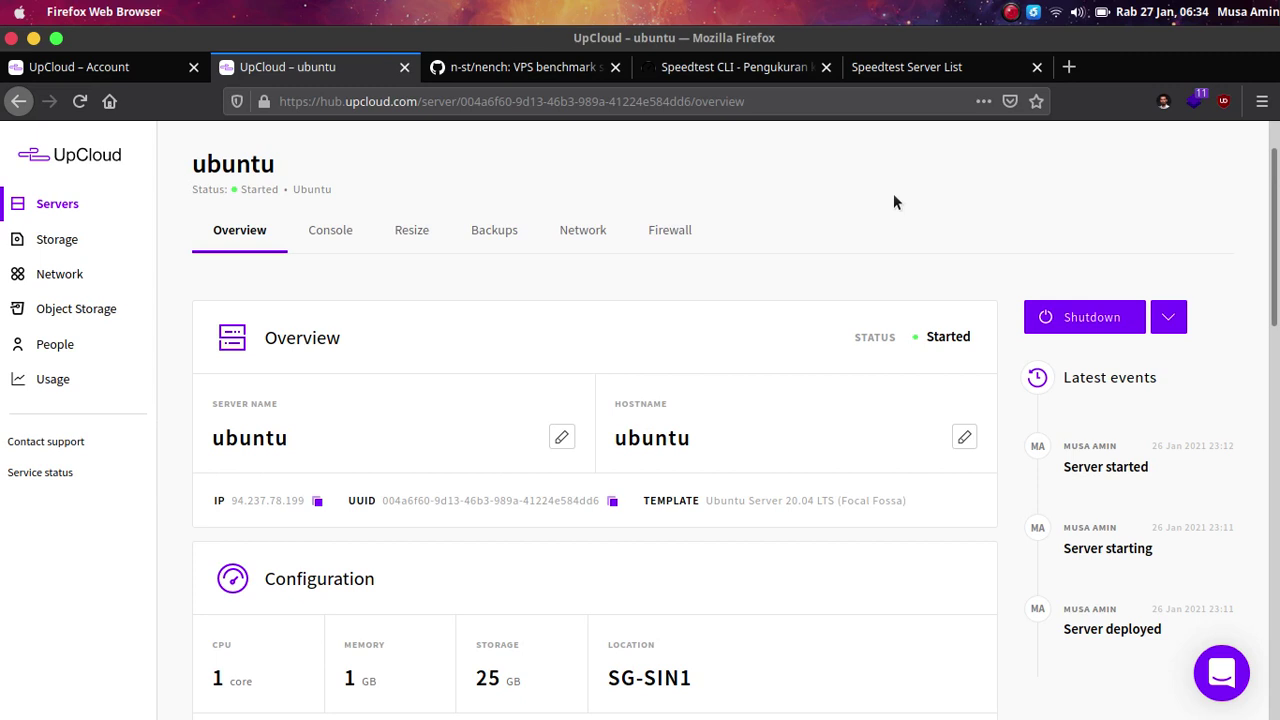
{"action": "scroll", "coordinate": [893, 193], "scroll_direction": "up", "scroll_amount": 2}
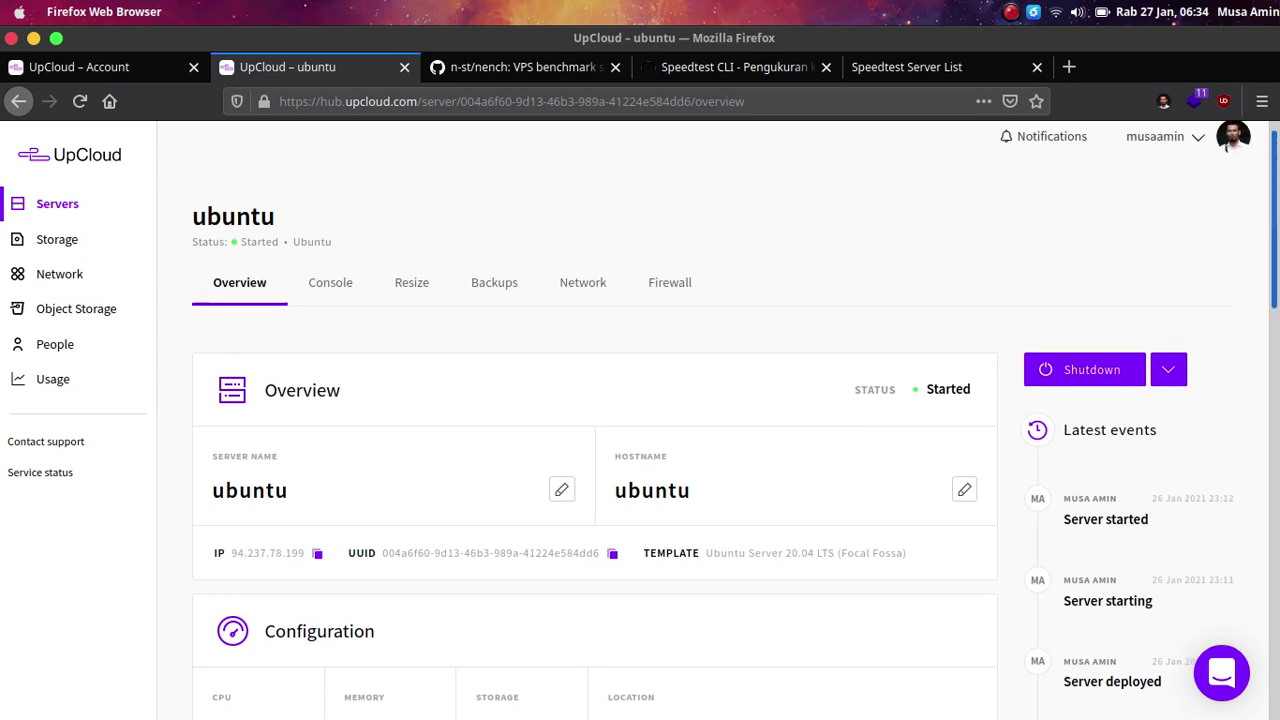